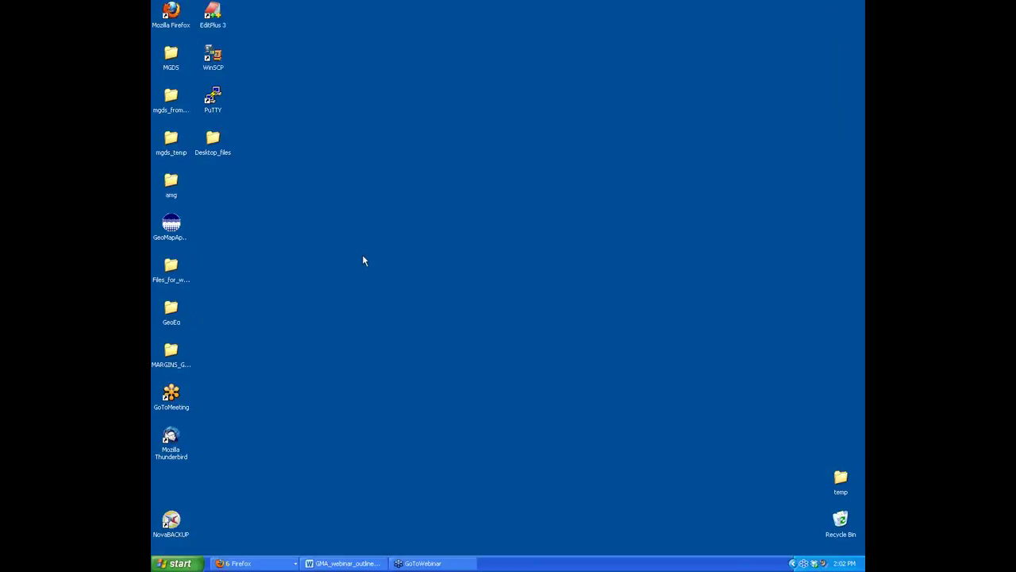
Start GeoMapApp with the Mercator base map projection, accept the terms, and move its window nearer the middle of the desktop
double_click(189, 226)
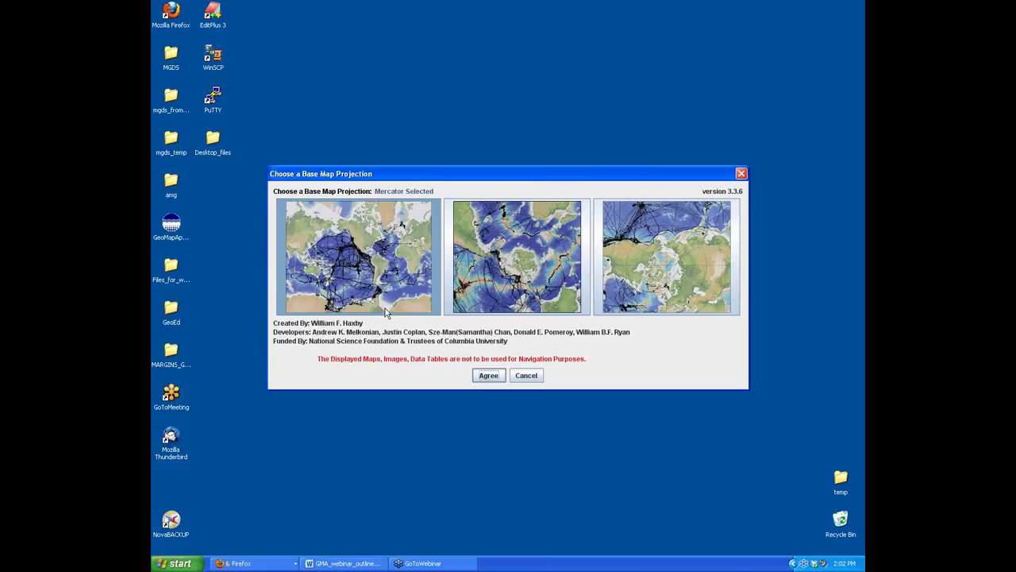
left_click(488, 375)
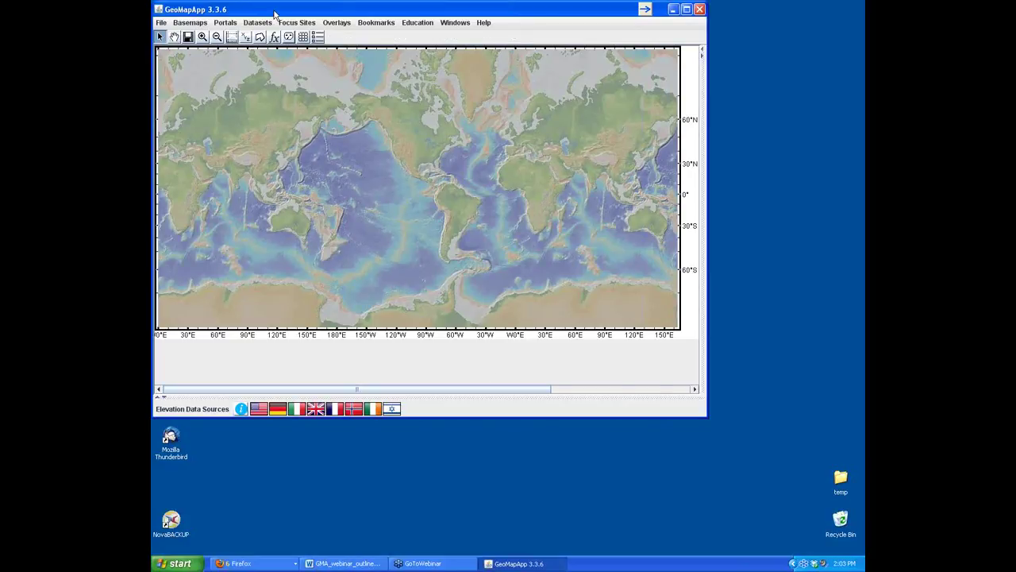
left_click_drag(276, 13, 324, 88)
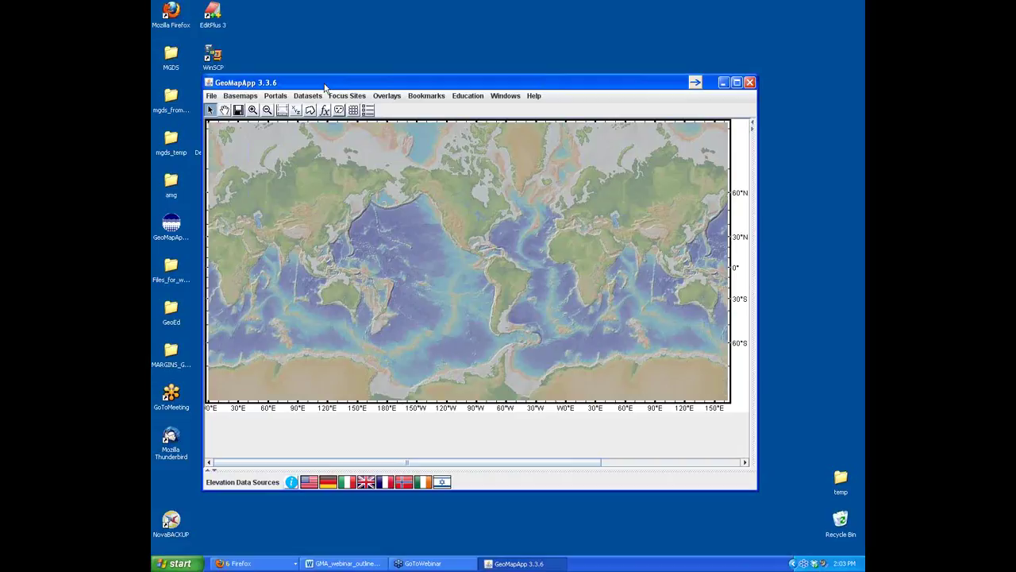
left_click_drag(324, 87, 355, 82)
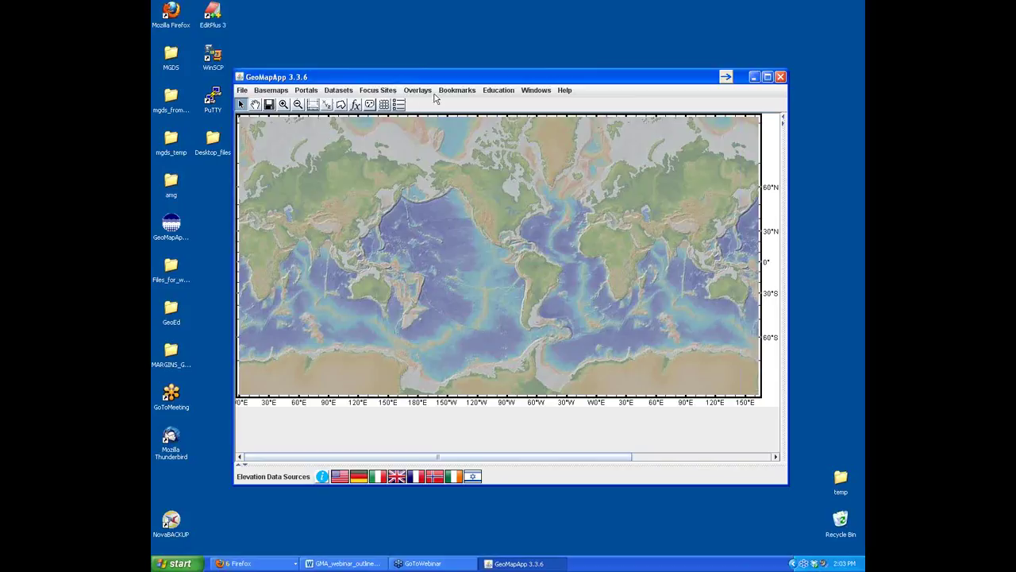
left_click(339, 90)
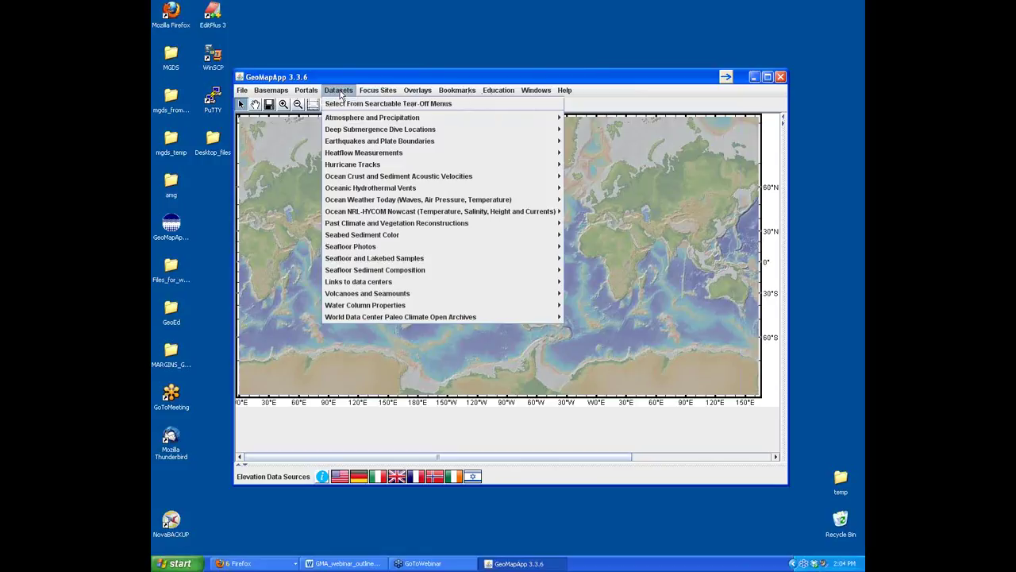
left_click(337, 93)
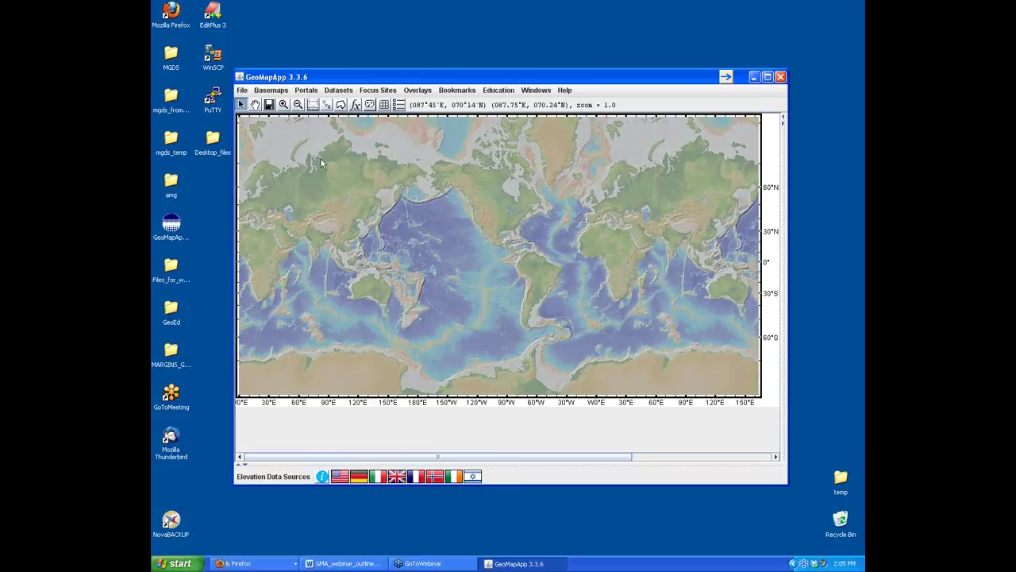
Zoom in on the mid-ocean ridge in the eastern Pacific, framing roughly 11°S to 23°S around 113°W
left_click(284, 105)
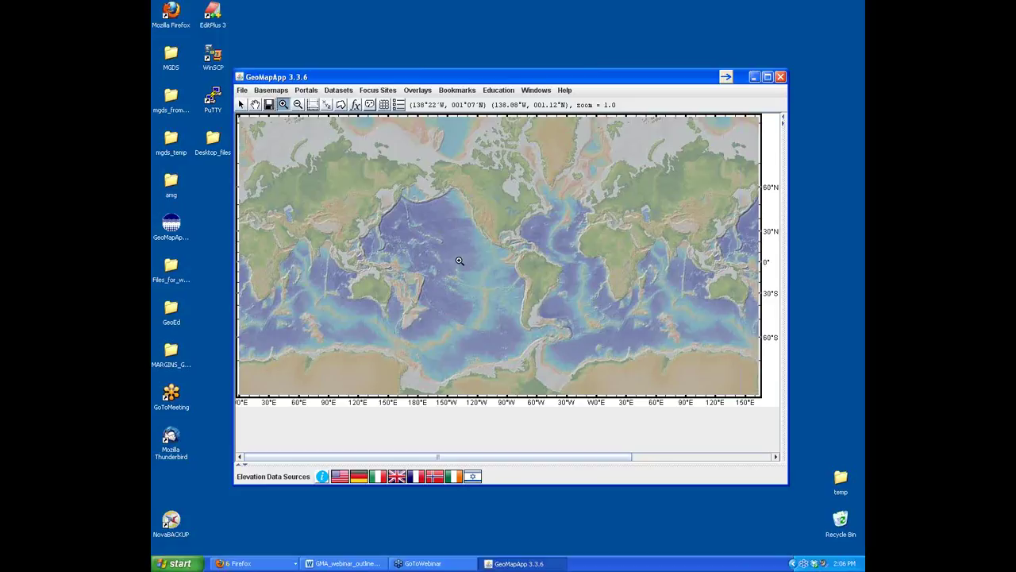
left_click(482, 281)
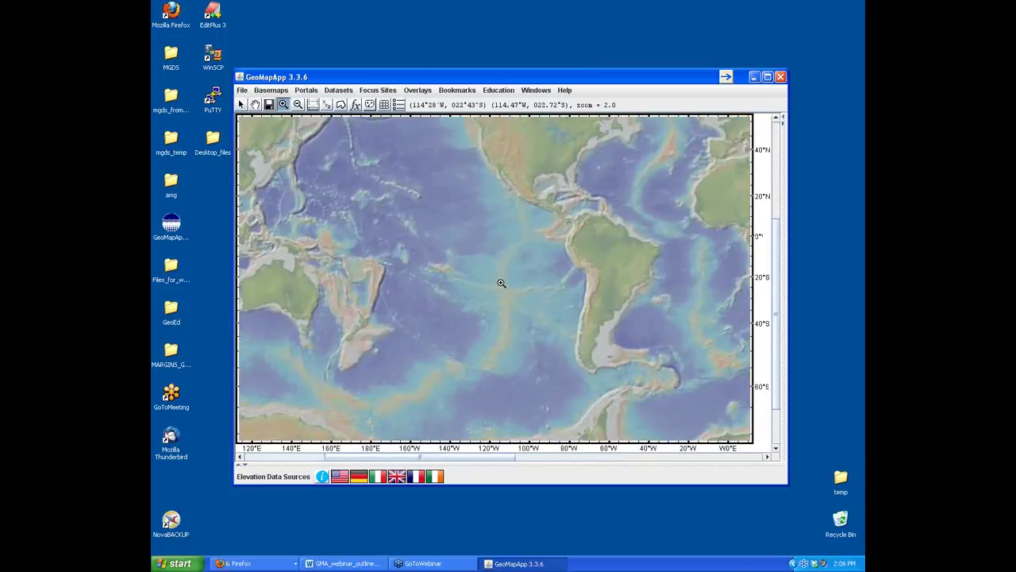
left_click(500, 283)
left_click(497, 281)
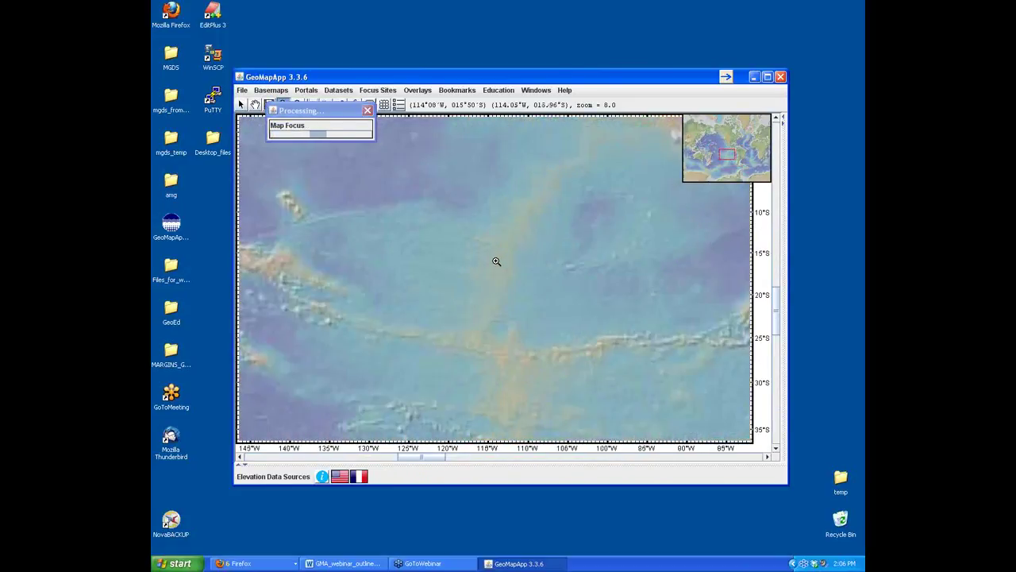
left_click(501, 268)
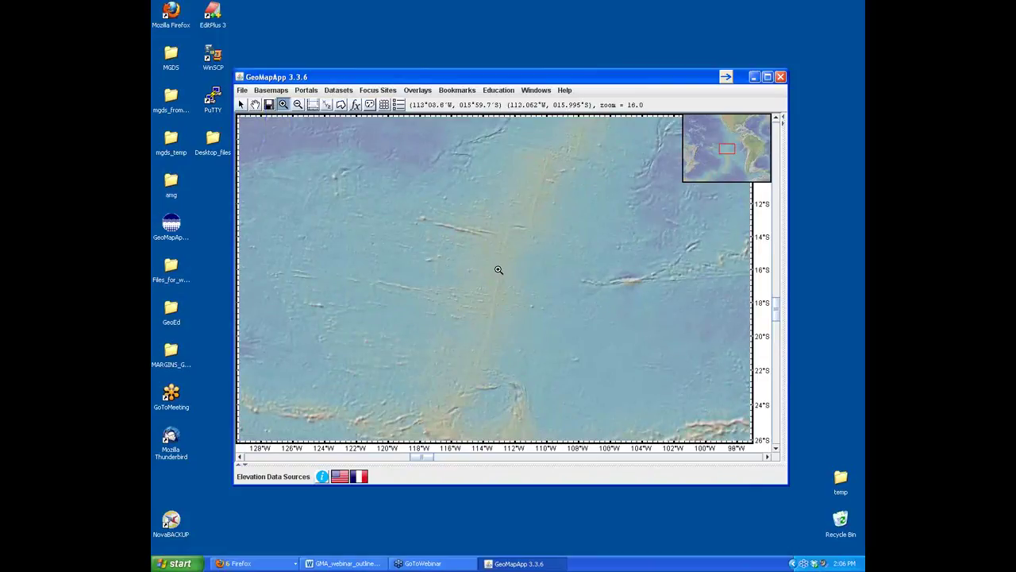
left_click_drag(326, 179, 661, 385)
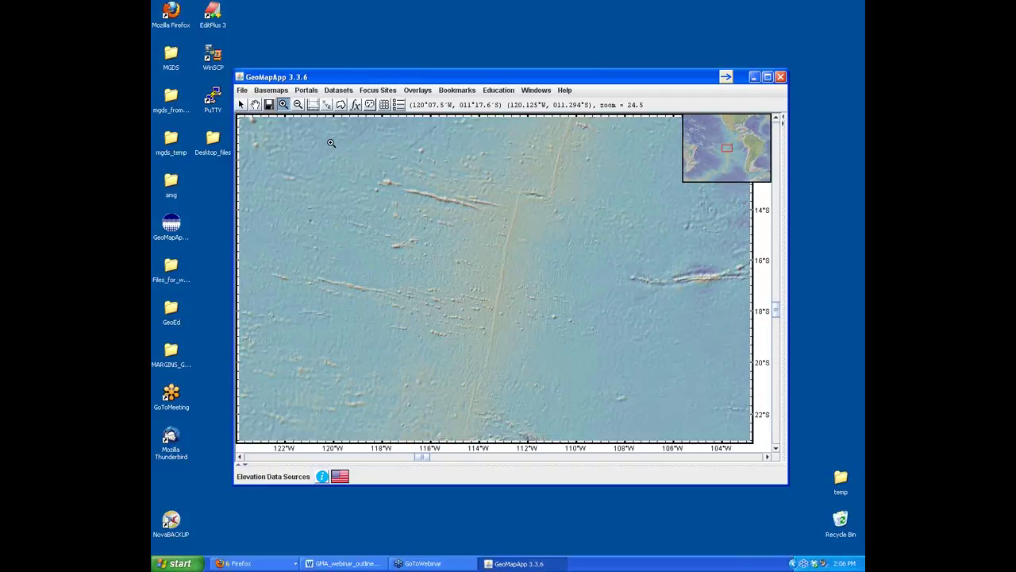
Mask the map to its high-resolution survey coverage, browse the cruises in the elevation data sources, and remove the mask
left_click(370, 105)
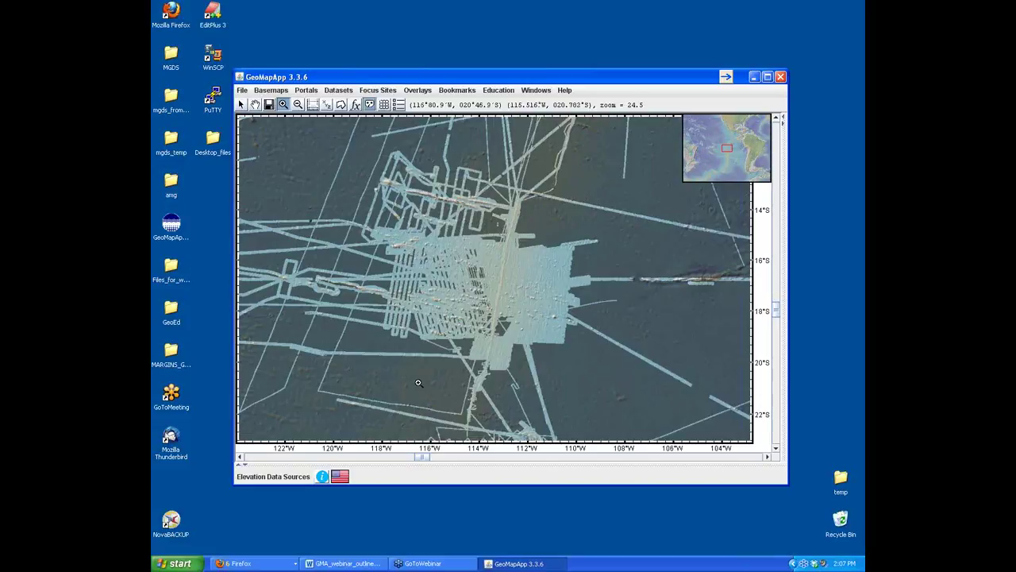
left_click(322, 477)
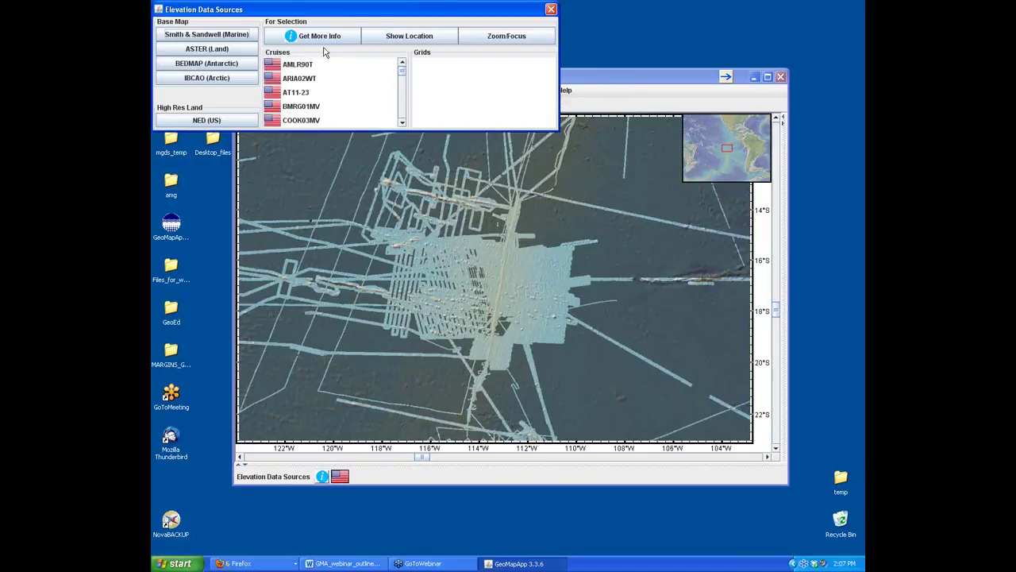
left_click_drag(323, 12, 370, 60)
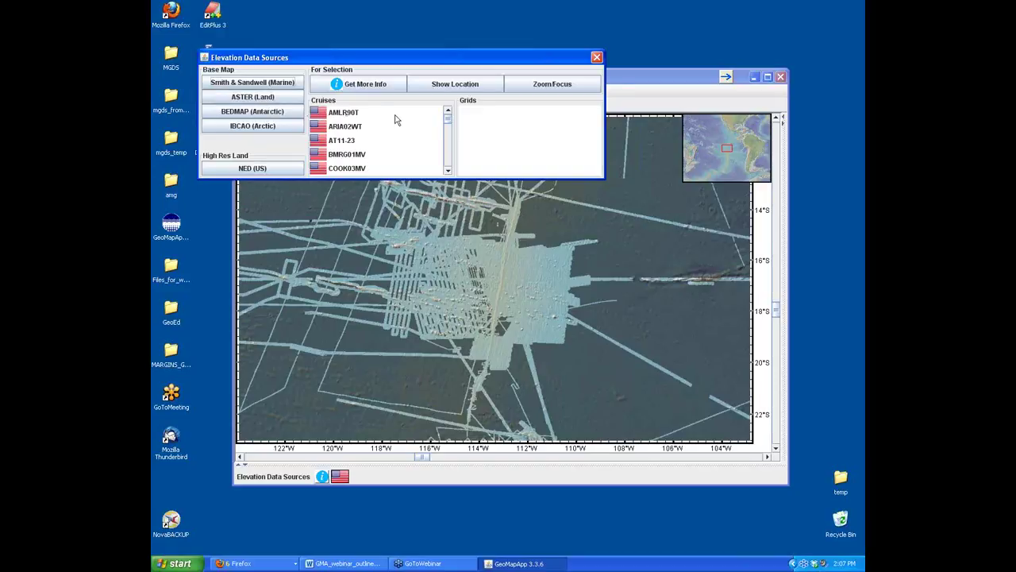
left_click_drag(449, 120, 450, 169)
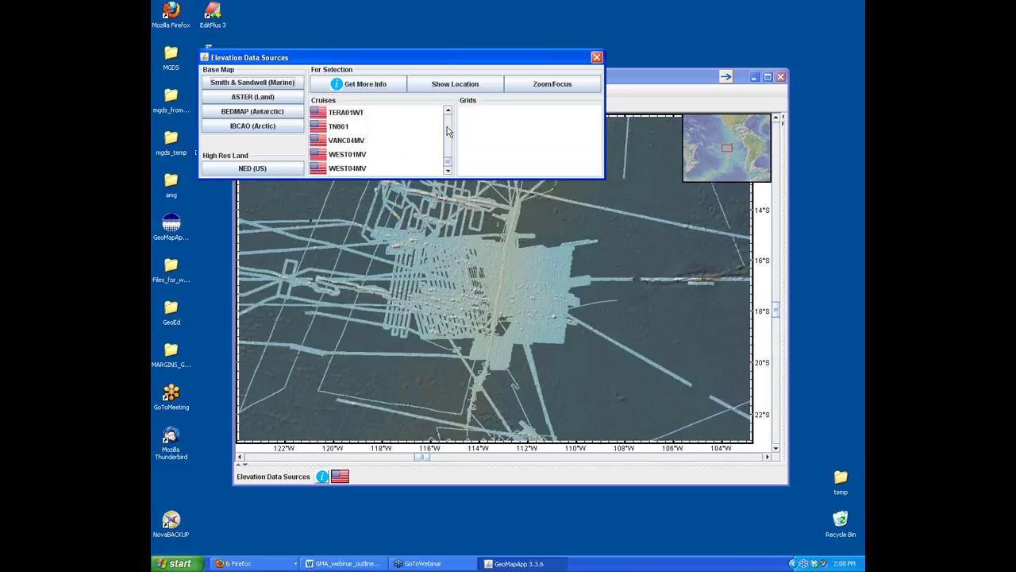
left_click(597, 58)
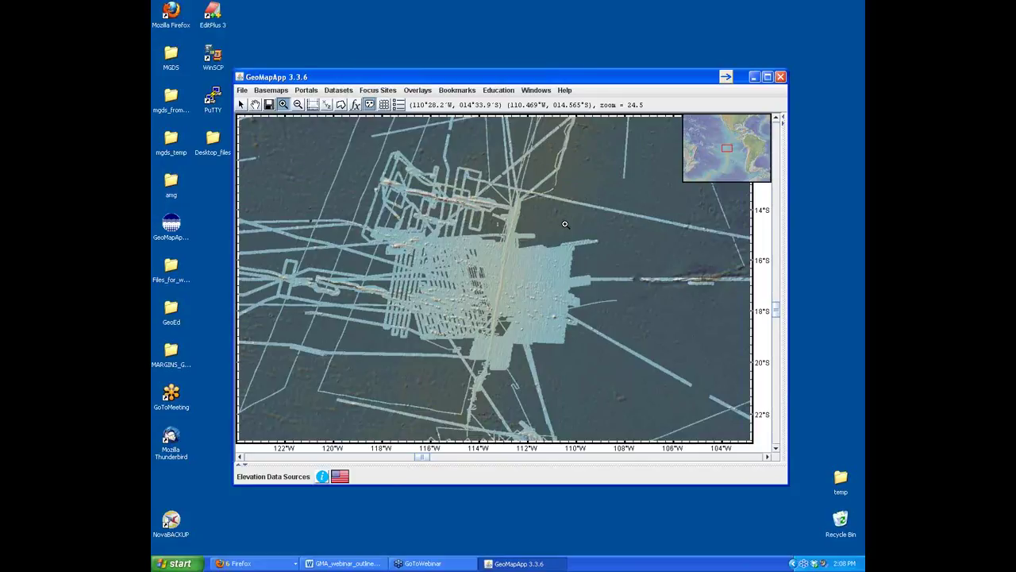
left_click(371, 110)
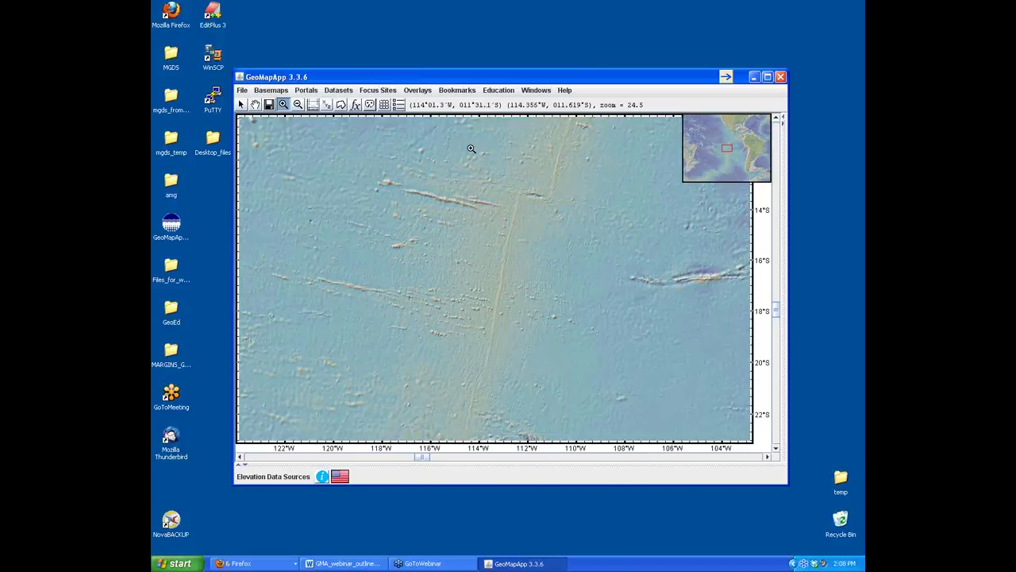
Return the map to global scale and zoom in on the volcano near 46°12'N, 122°11'W in the northwestern United States
left_click(458, 91)
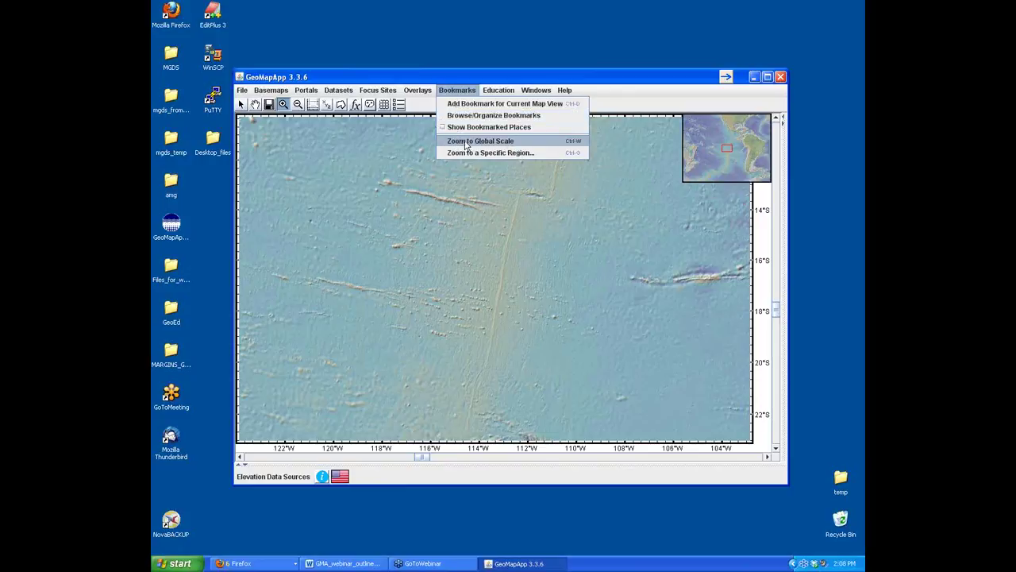
left_click(521, 144)
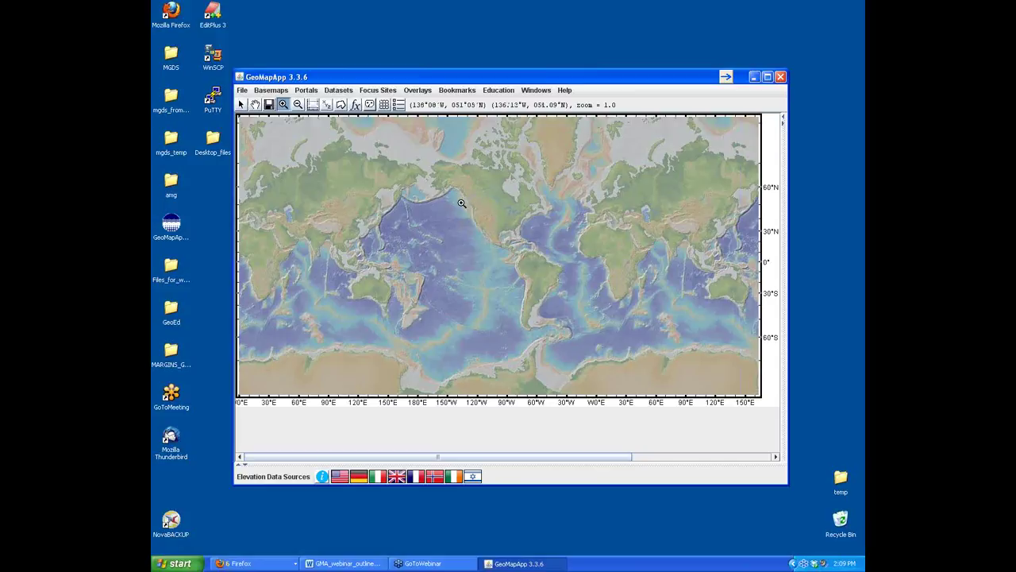
left_click_drag(461, 204, 501, 231)
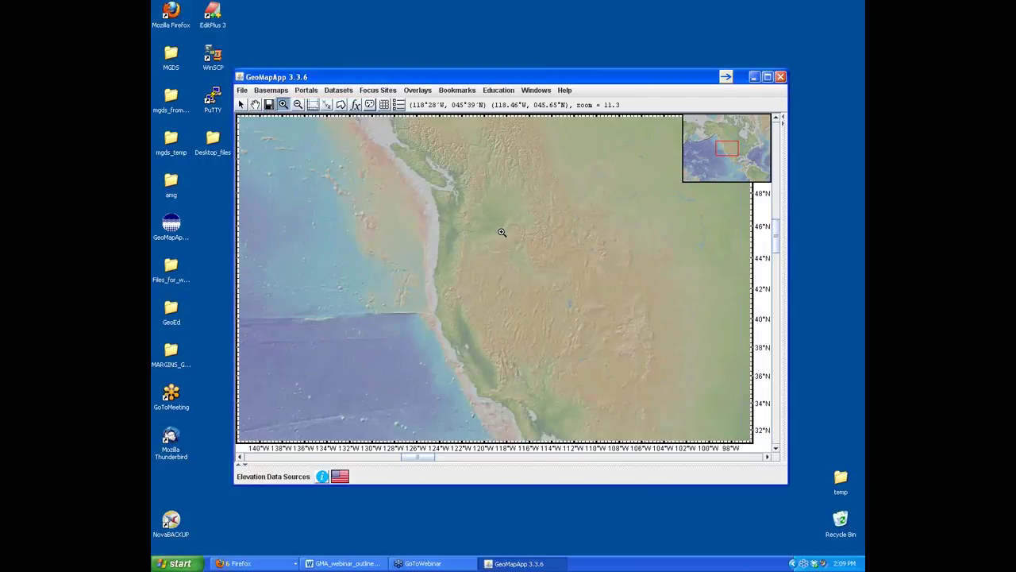
left_click(462, 225)
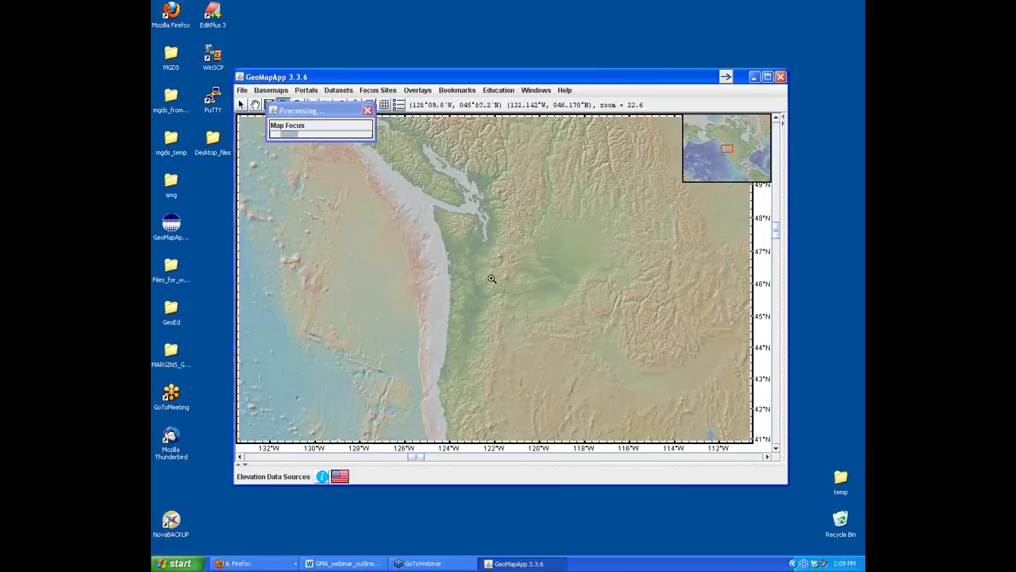
left_click(493, 278)
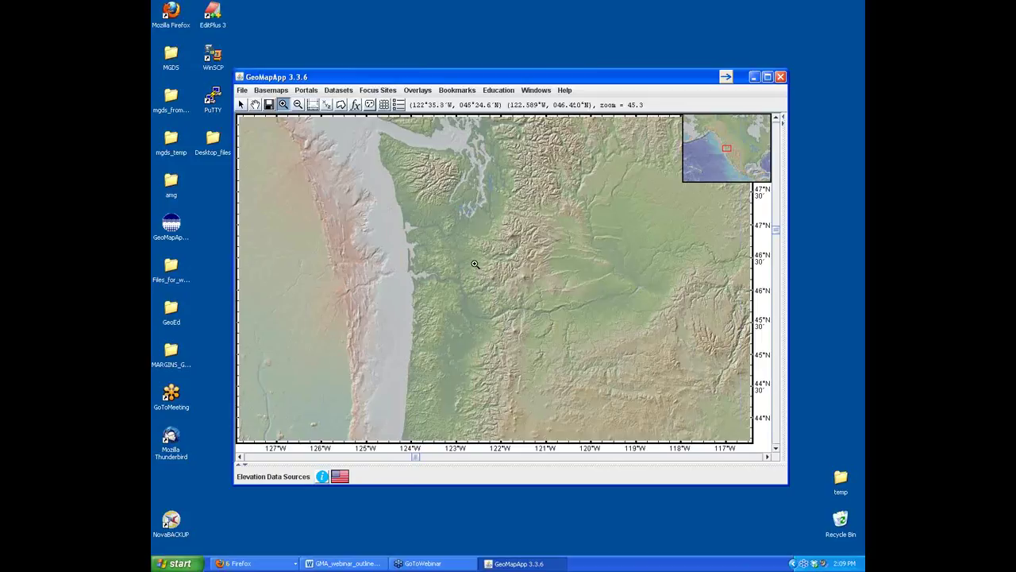
left_click_drag(508, 295, 457, 259)
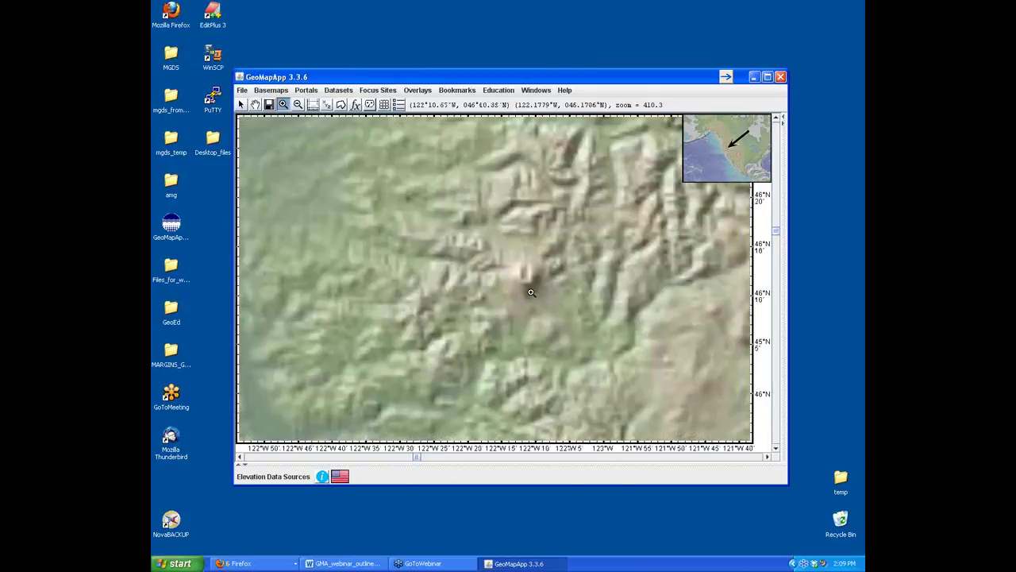
left_click(526, 277)
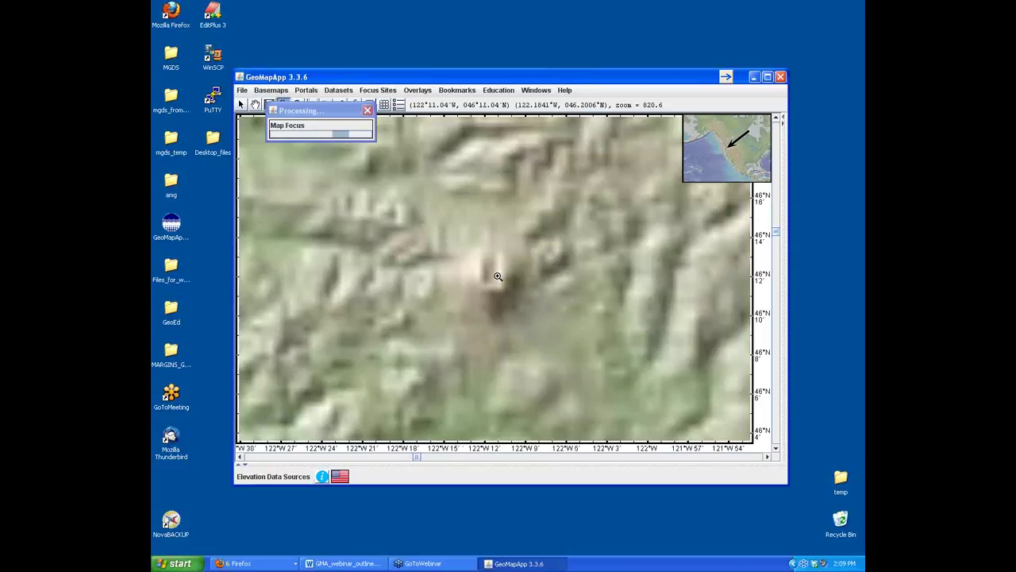
left_click(497, 275)
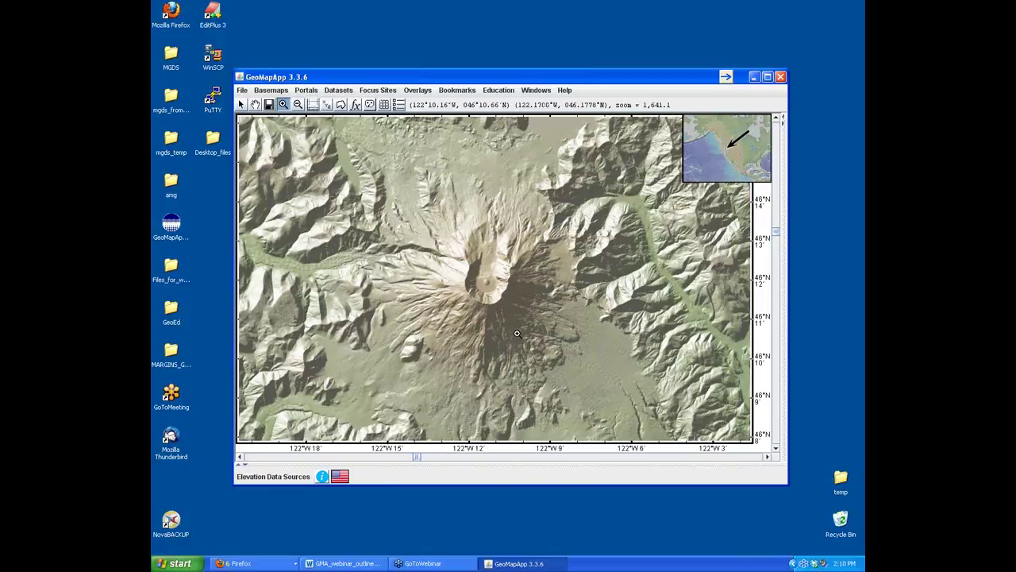
Activate the Distance/Profile Tool with the GMRT grid loaded, and minimize the Layer Manager and Global Grids windows
left_click(283, 105)
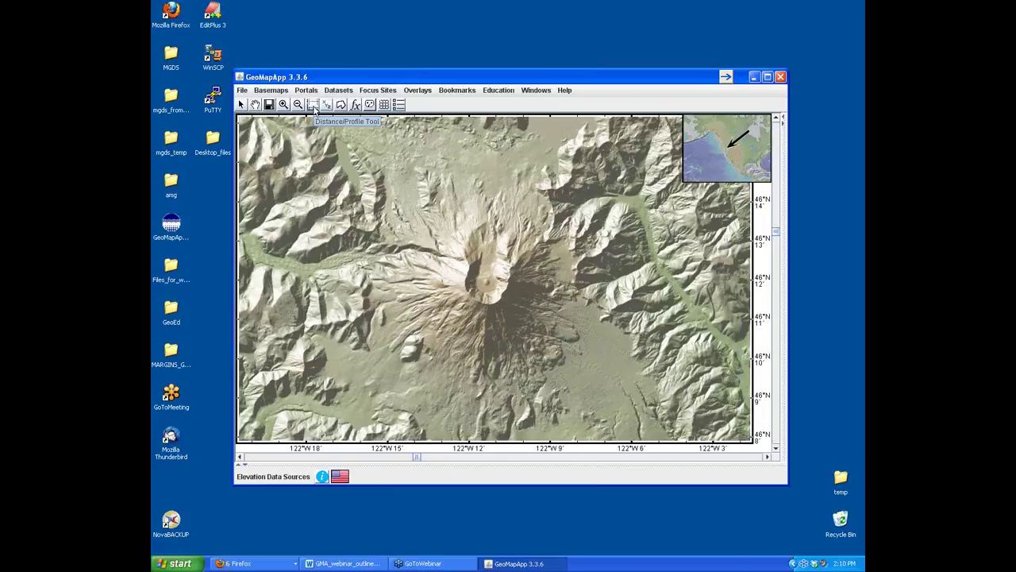
left_click(315, 111)
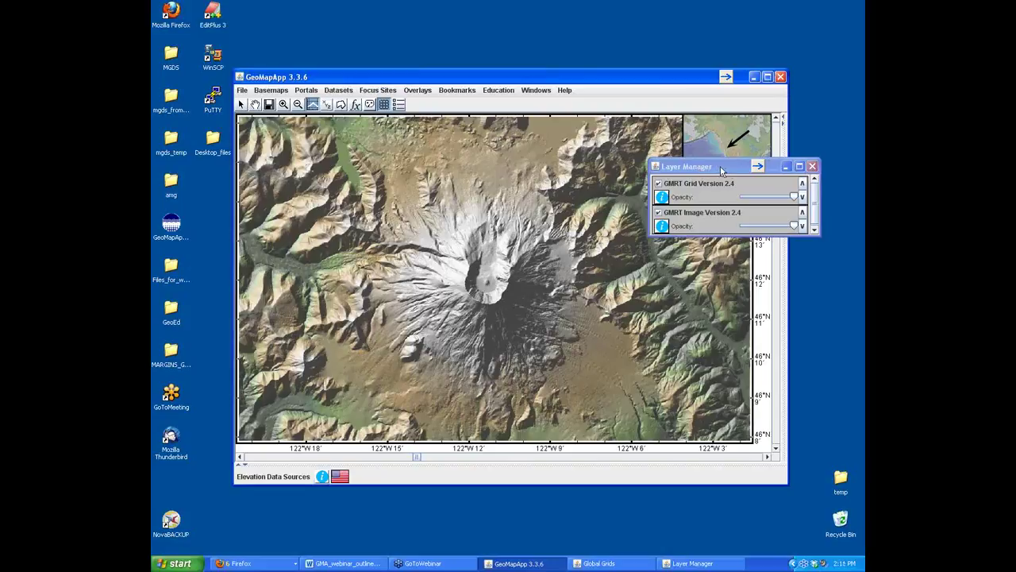
left_click(786, 166)
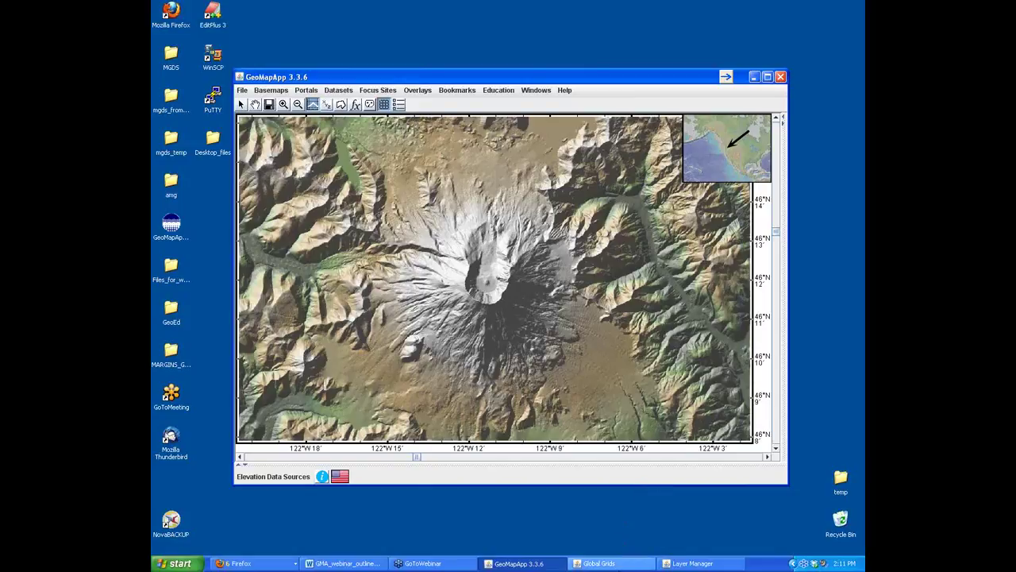
left_click(619, 567)
left_click_drag(651, 319, 658, 402)
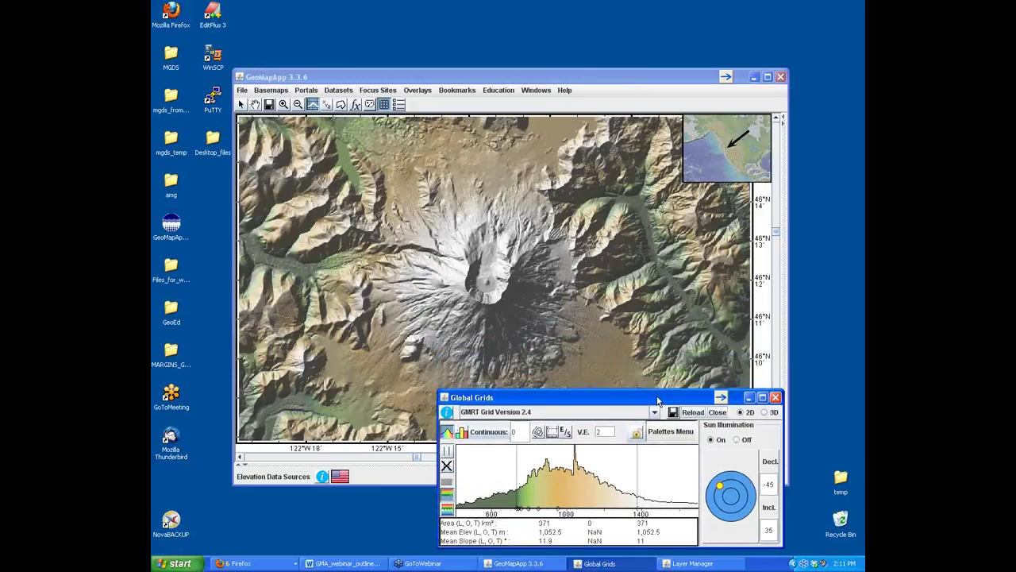
left_click(749, 397)
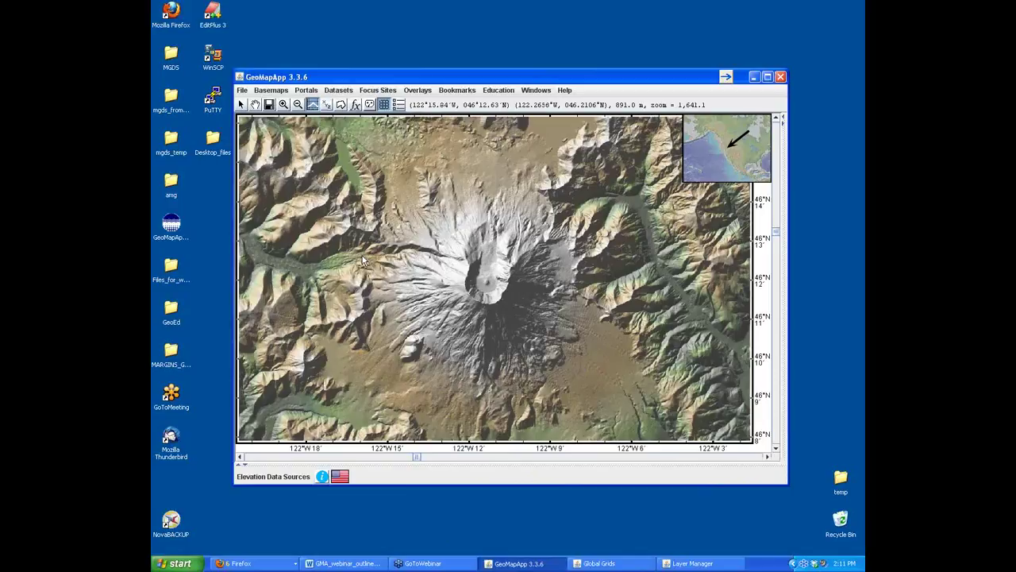
Draw an elevation profile about 13 km long from west to east across the crater, and move the Profile window below it
left_click_drag(362, 262, 635, 306)
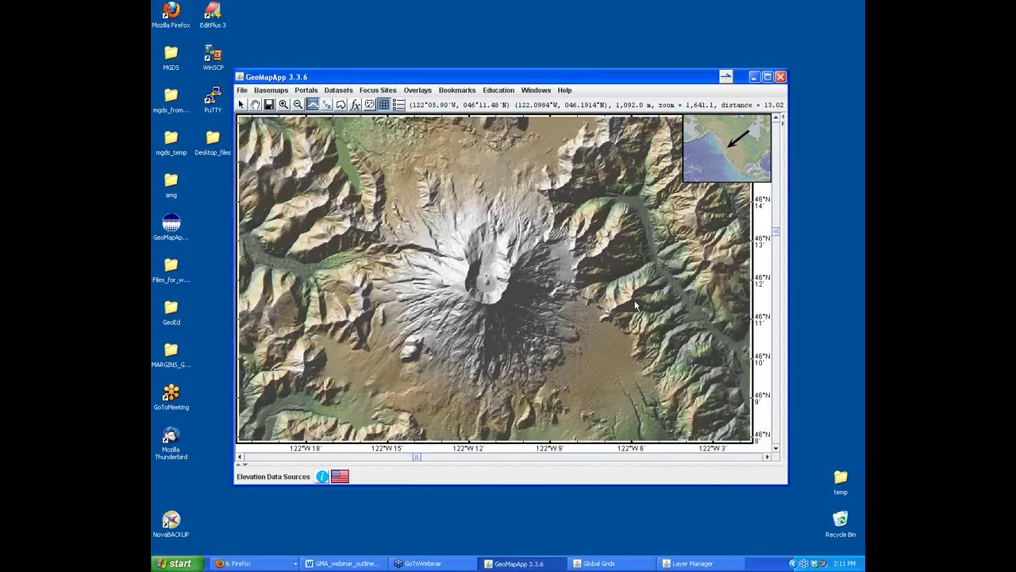
left_click_drag(343, 16, 456, 323)
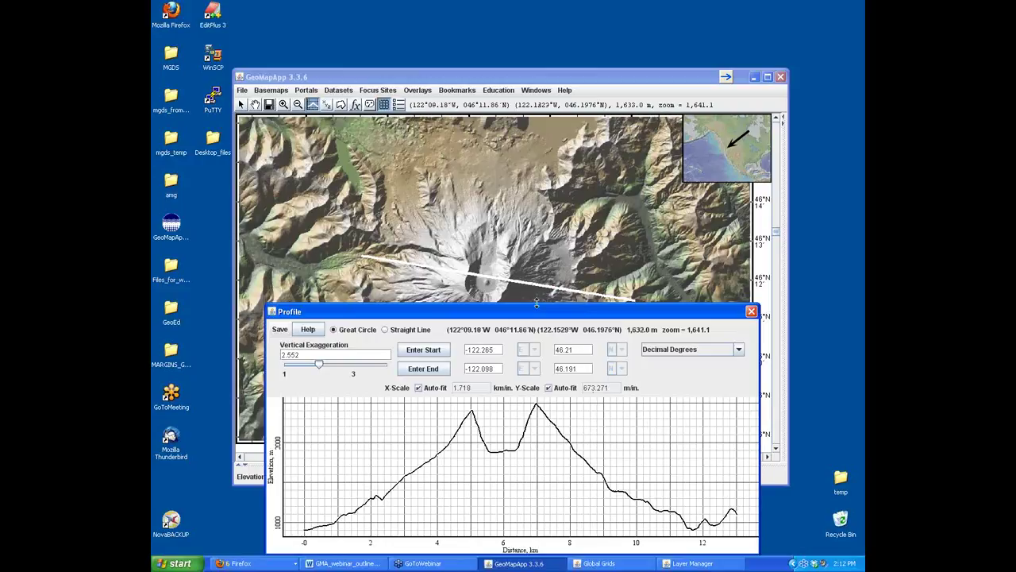
Draw further profiles across the crater and its northern side, ending with a west-east line about 5.65 km long through the crater
left_click_drag(433, 286, 565, 282)
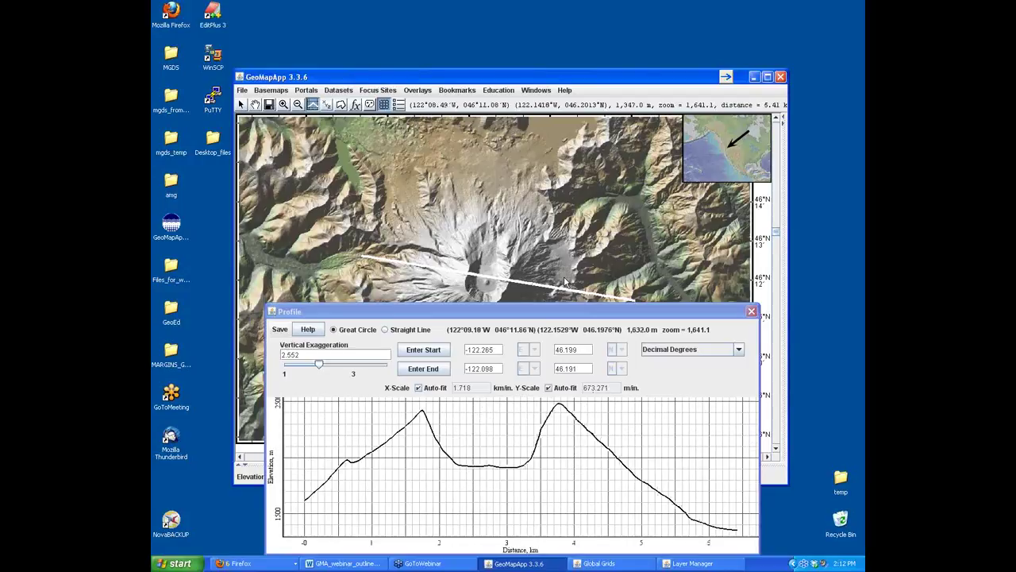
left_click_drag(441, 224, 534, 244)
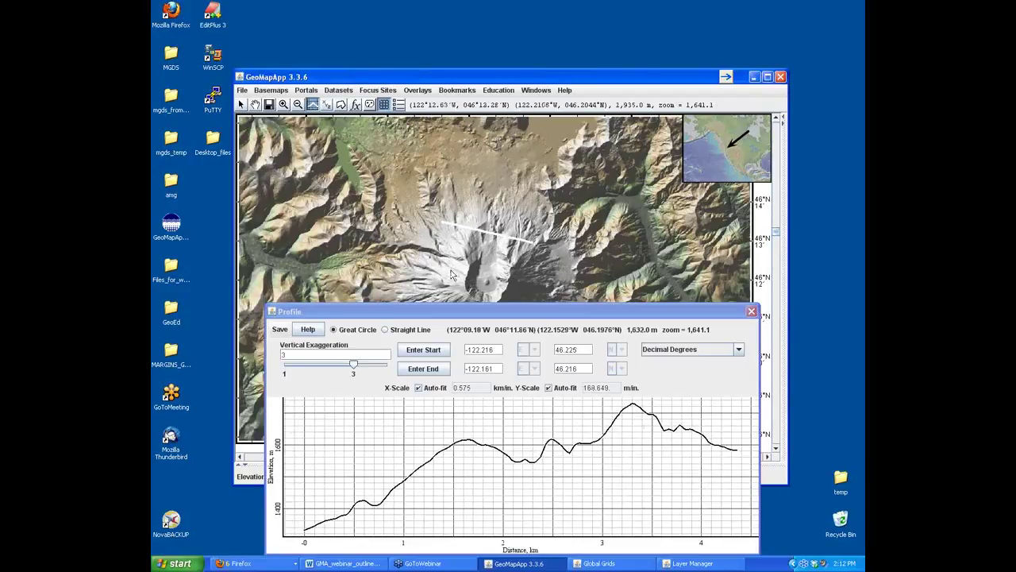
left_click_drag(420, 282, 546, 282)
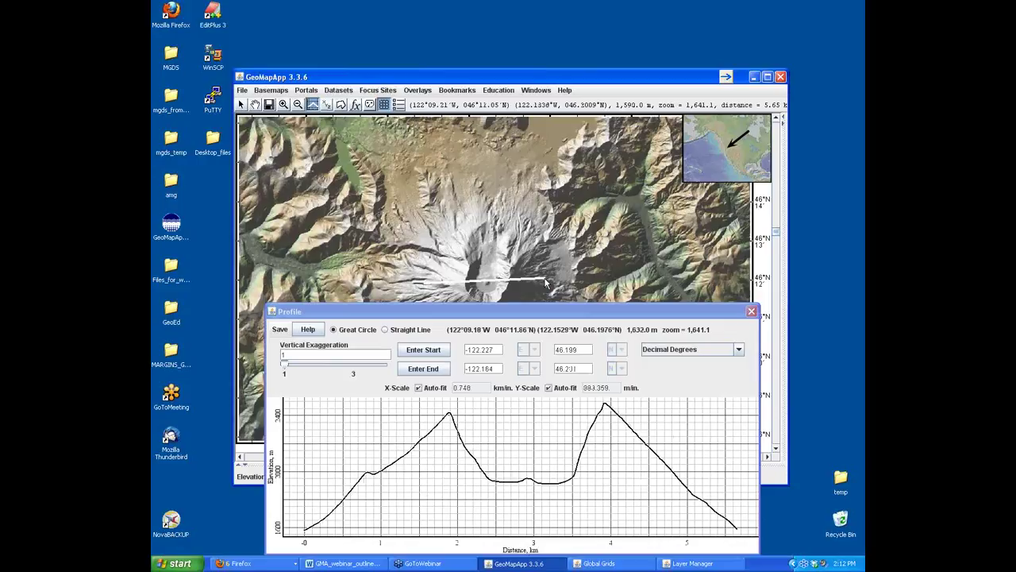
Finish the west-east profile line through the crater, review the profile's save options, and close the Profile window
left_click_drag(545, 282, 547, 281)
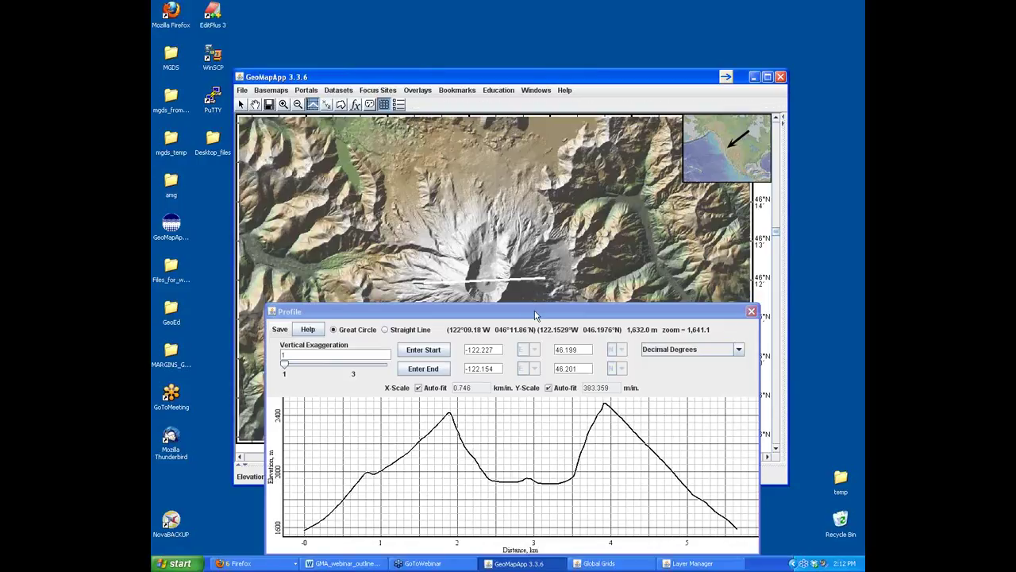
left_click(282, 330)
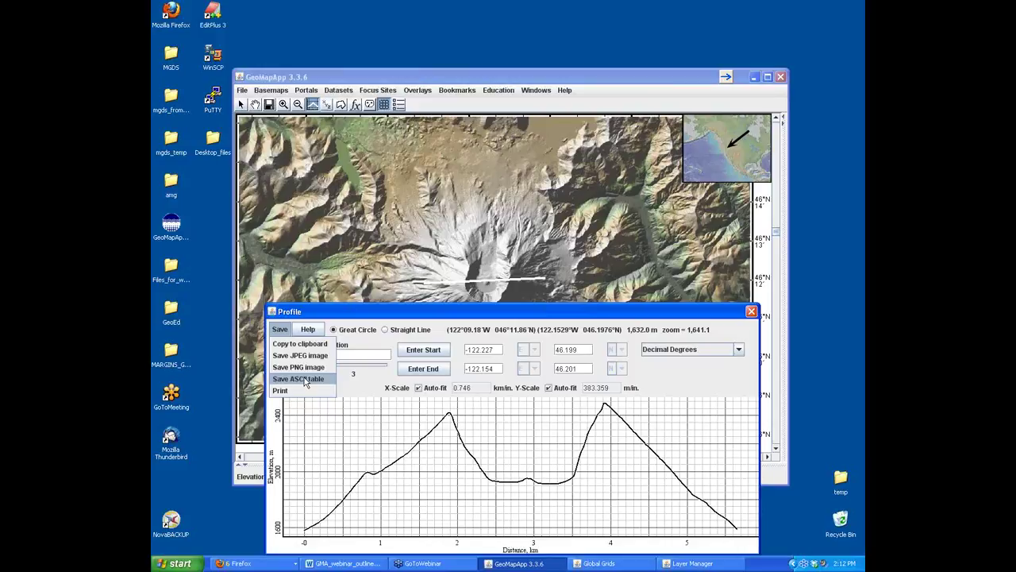
left_click(752, 313)
left_click(751, 313)
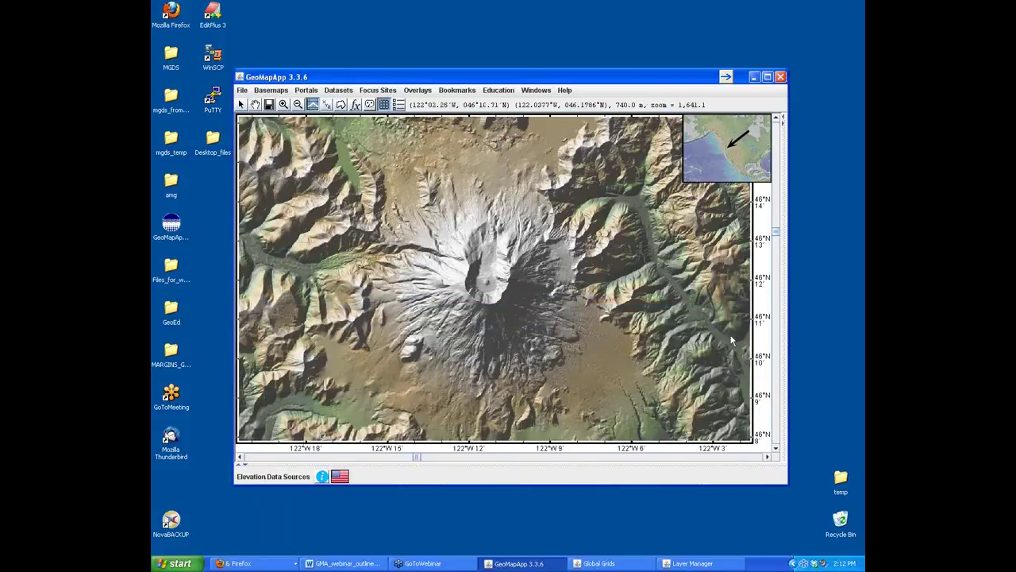
Restore the Global Grids window and arrange it below the map window so the volcano and the grid controls are both in view
left_click(615, 564)
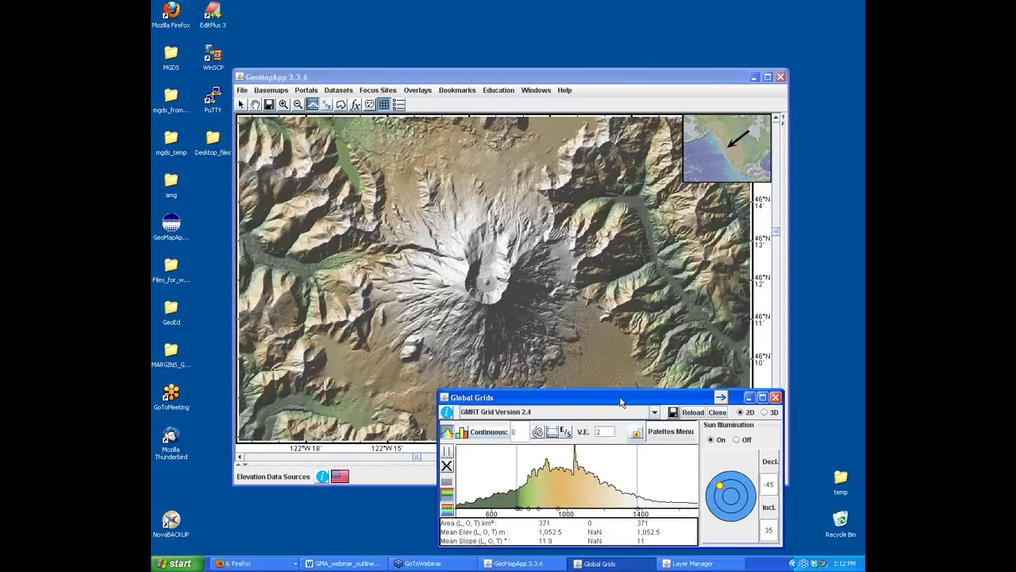
left_click(495, 79)
left_click_drag(494, 77, 466, 14)
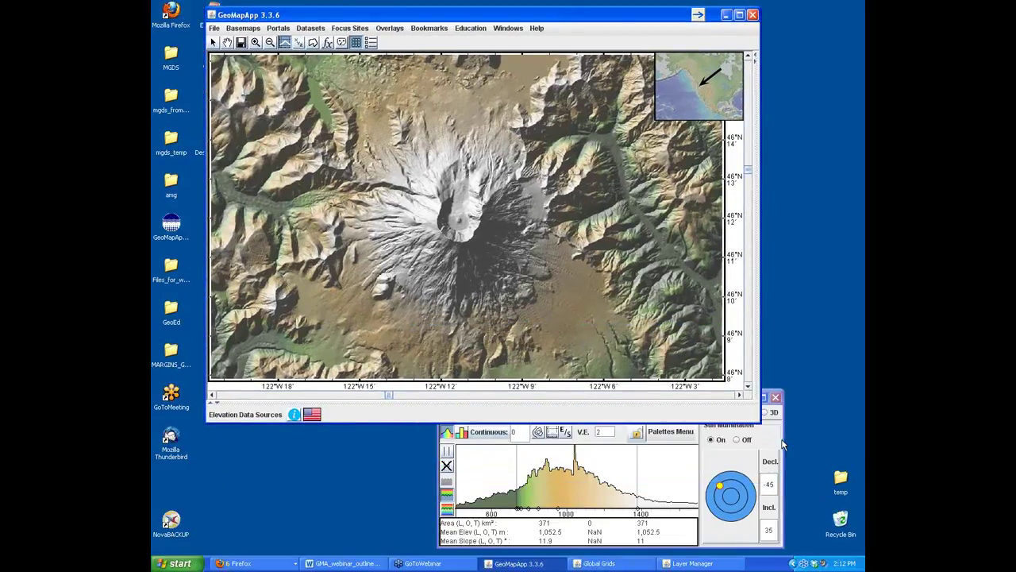
left_click(782, 444)
left_click_drag(677, 403, 686, 353)
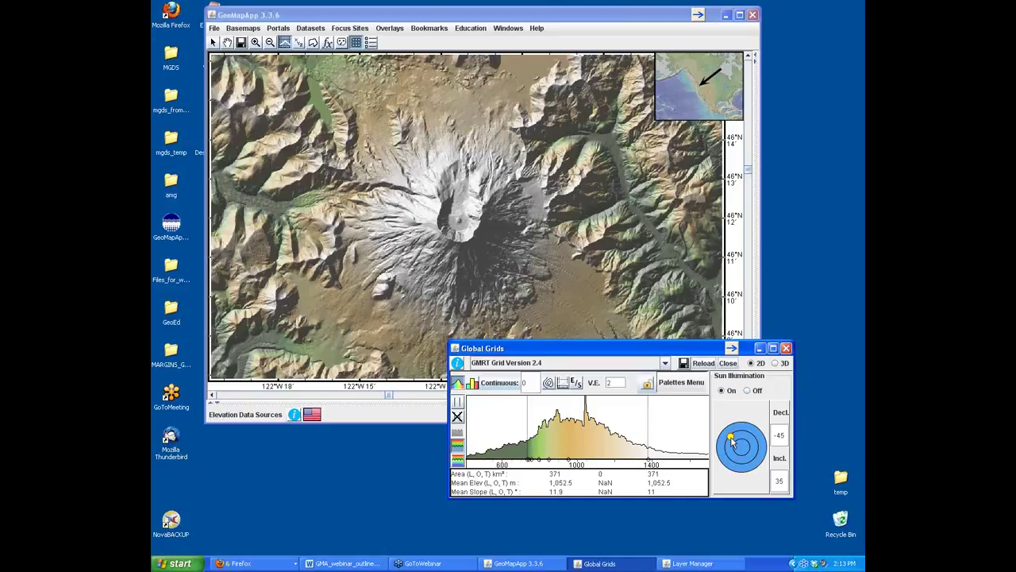
Shift the sun illumination to the southeast and back to the northwest, ending at declination -40 and inclination 37
left_click_drag(730, 438, 752, 458)
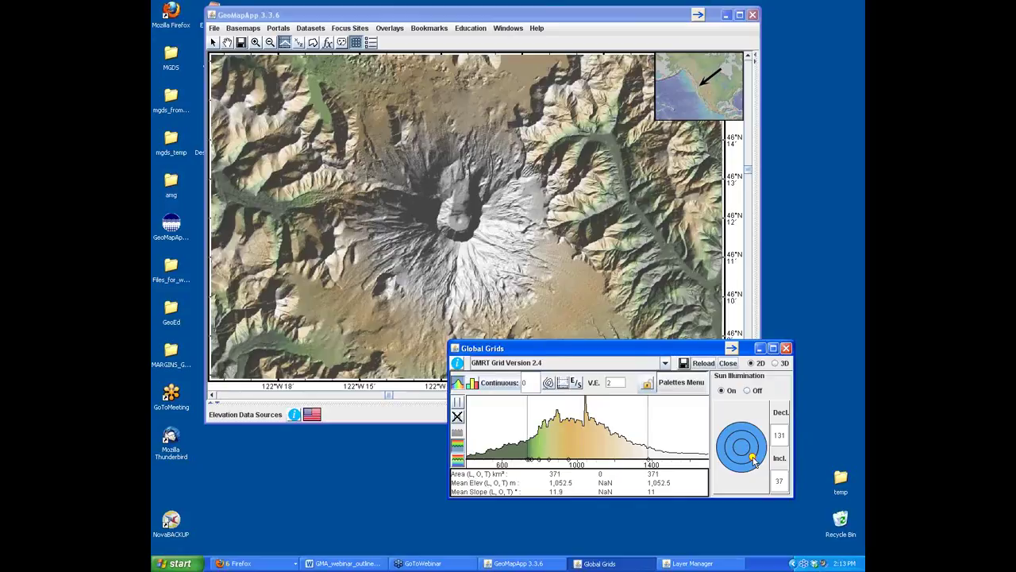
left_click_drag(754, 460, 728, 449)
left_click_drag(727, 450, 733, 441)
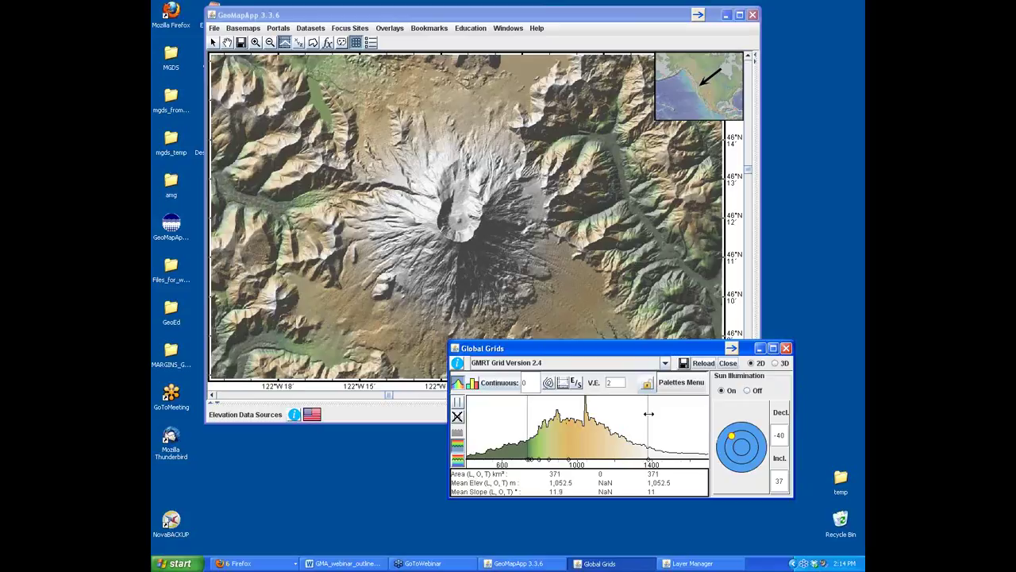
Rescale the colour range by moving its limits on the elevation histogram, and look through the available colour palettes
left_click_drag(649, 413, 677, 414)
mouse_move(527, 410)
left_mouse_down()
mouse_move(501, 410)
mouse_move(549, 410)
left_mouse_up()
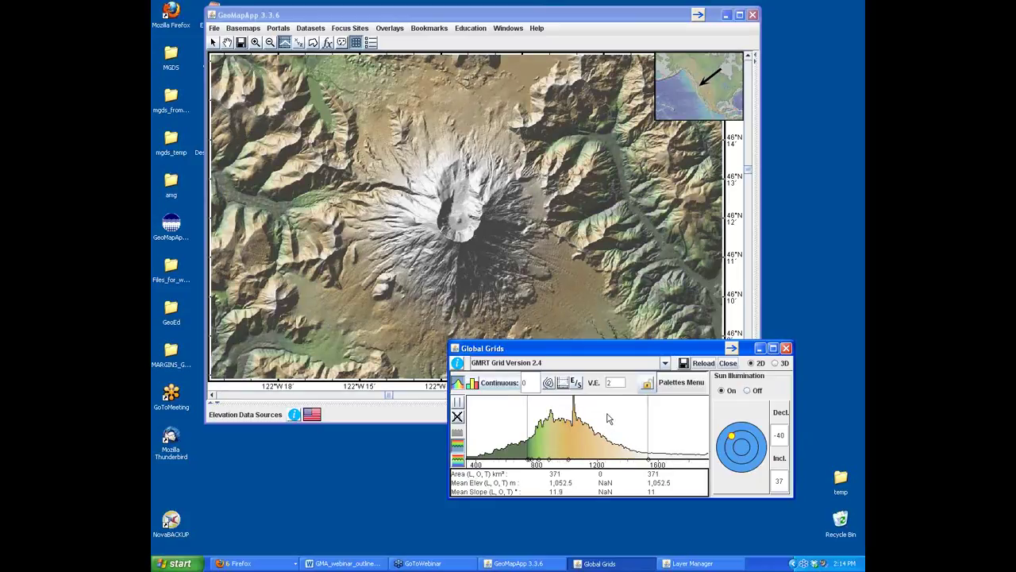
left_click_drag(648, 415, 630, 414)
left_click(685, 383)
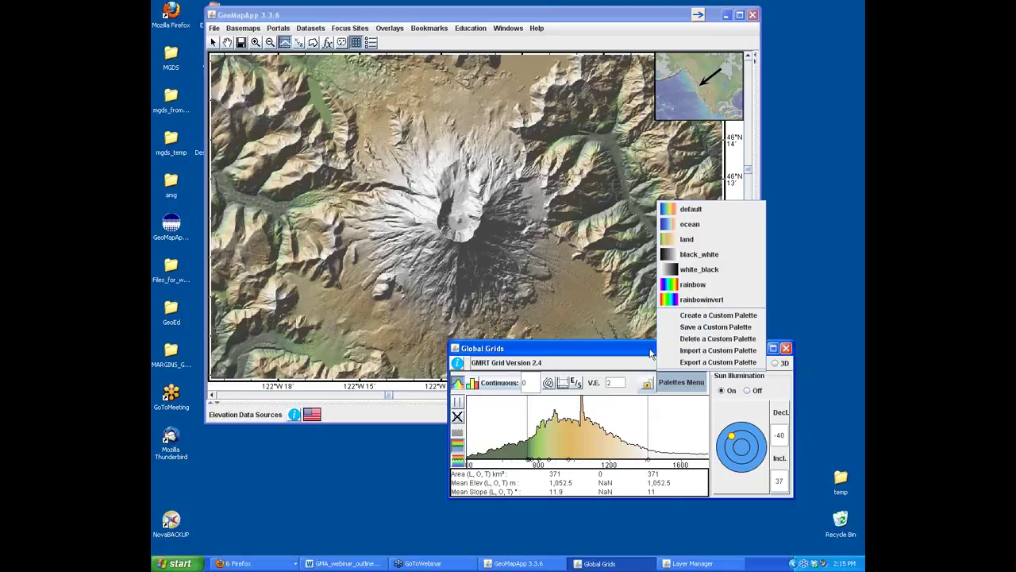
left_click(651, 354)
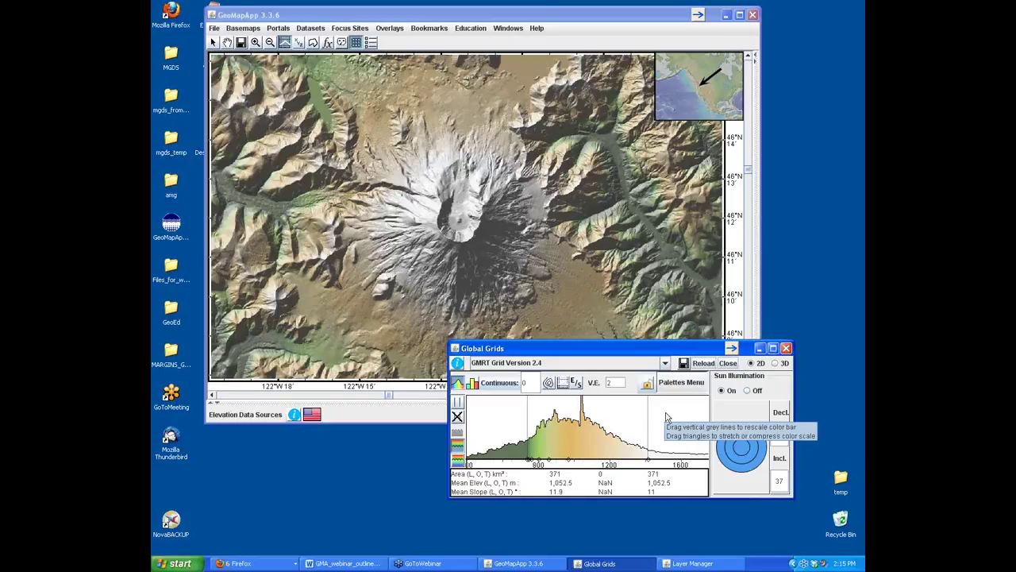
Overlay elevation contours on the volcano map at an interval of 100, and remove them again
left_click(549, 384)
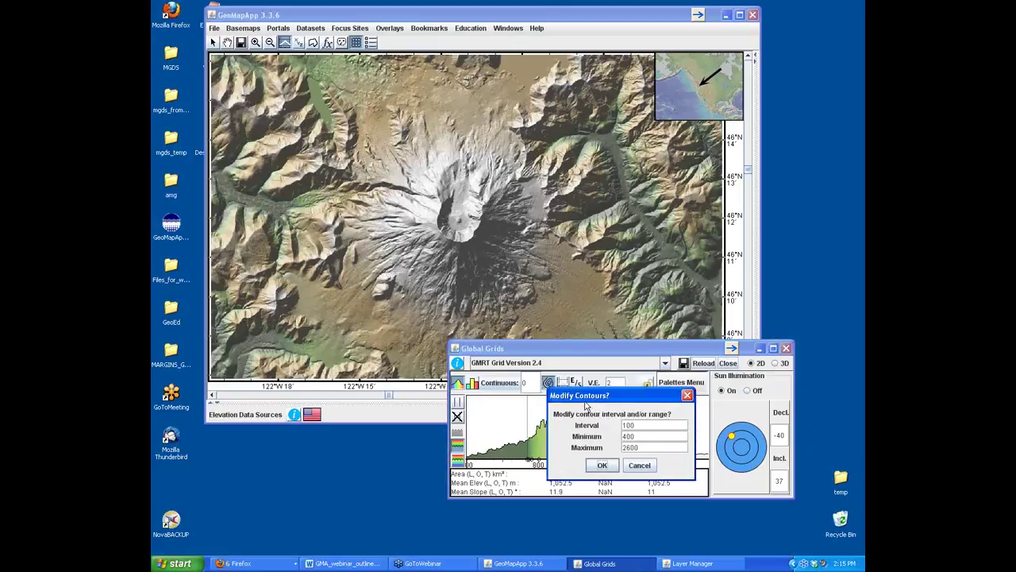
left_click_drag(581, 384, 554, 247)
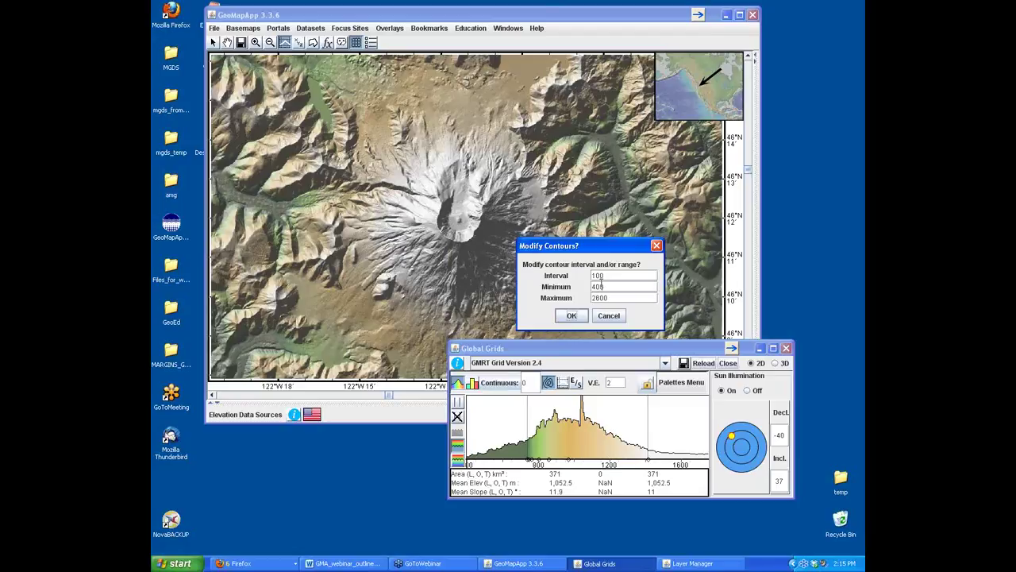
left_click(572, 316)
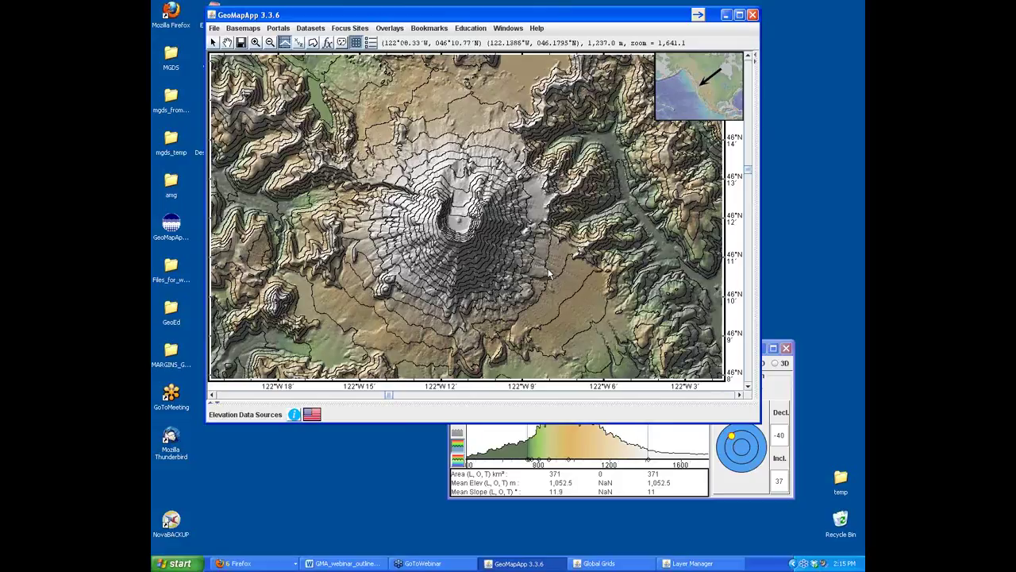
left_click(792, 382)
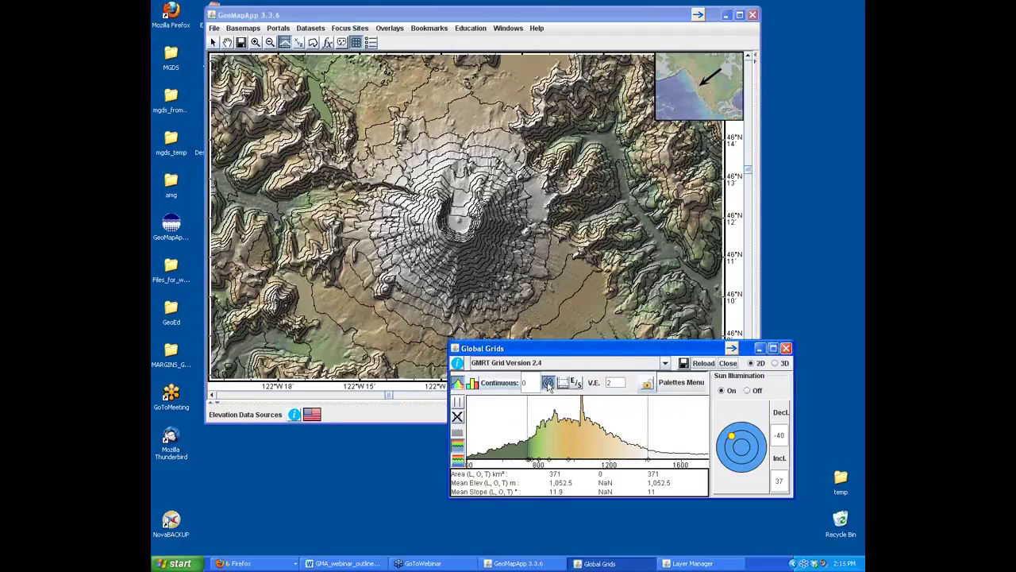
left_click(548, 383)
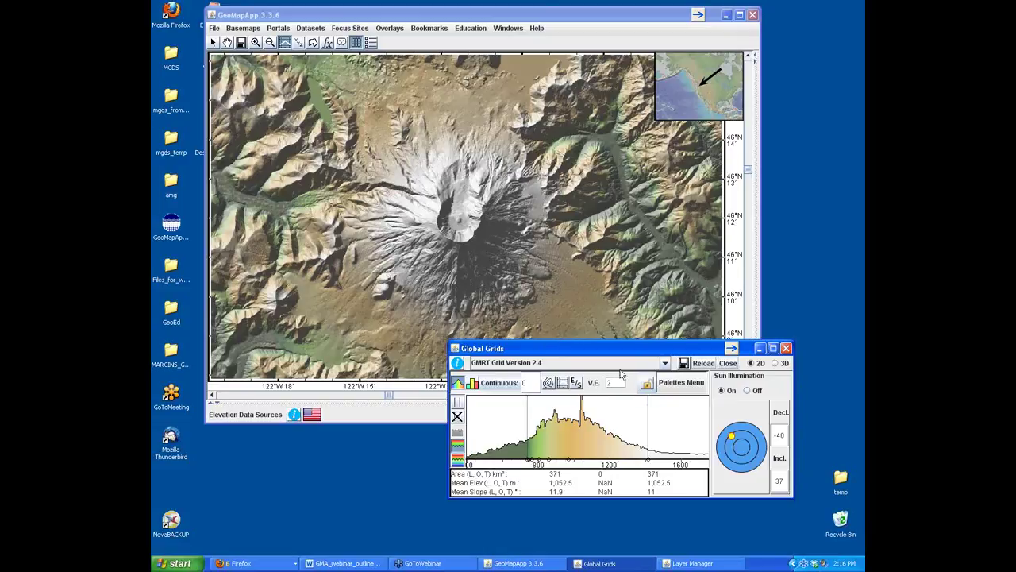
Set the grid's vertical exaggeration to 3, draw a west-east profile about 6.9 km long across the crater, and close it
type("3")
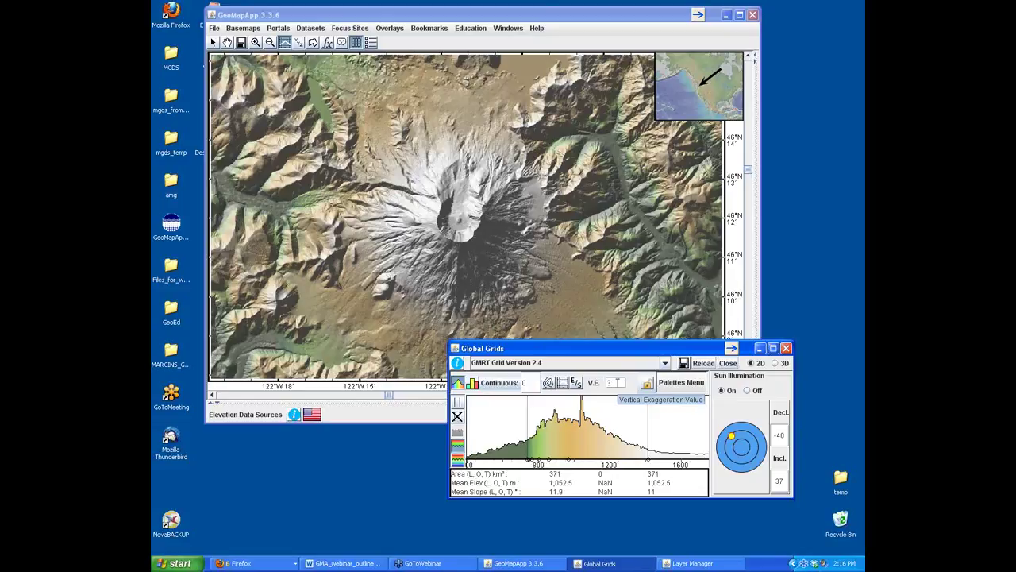
key("Return")
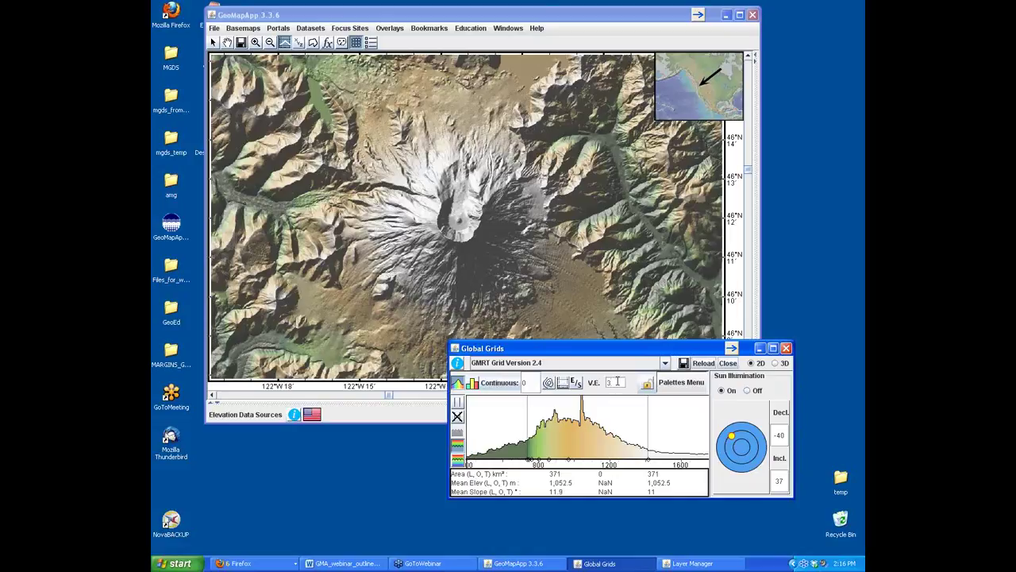
left_click(562, 382)
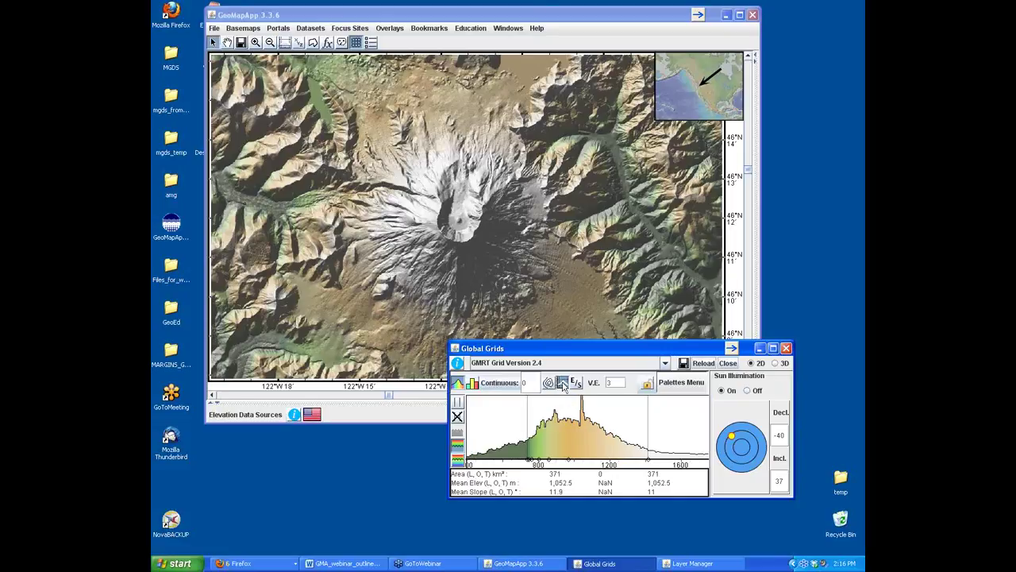
left_click_drag(383, 206, 523, 226)
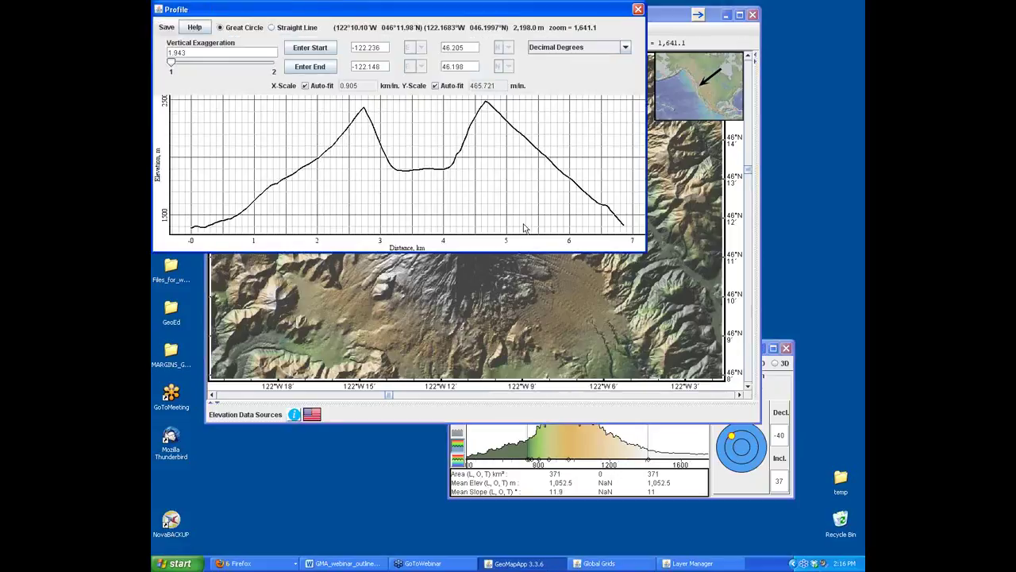
left_click(637, 9)
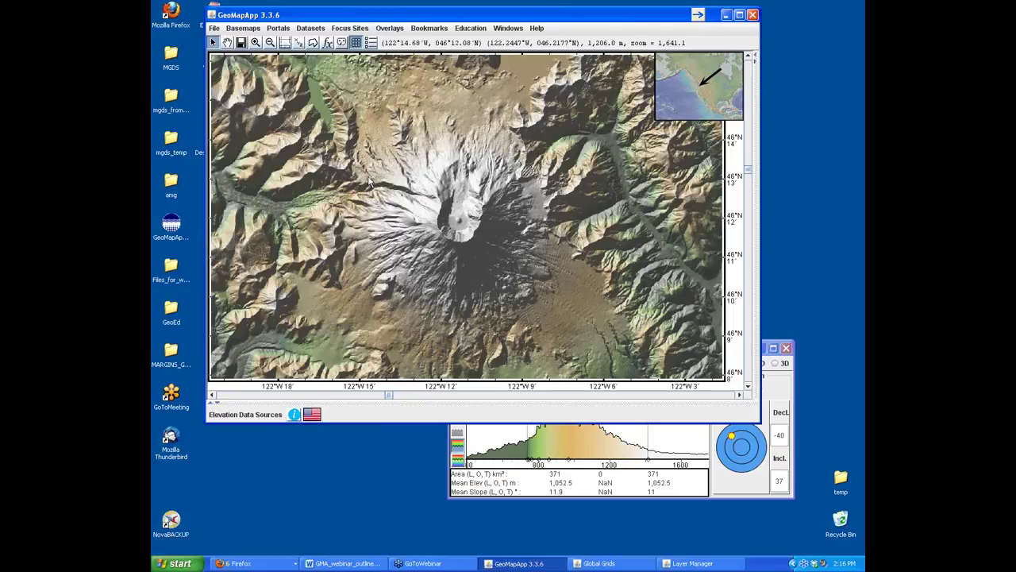
Review the grid and image formats for saving the map window, and cancel without saving
left_click(212, 29)
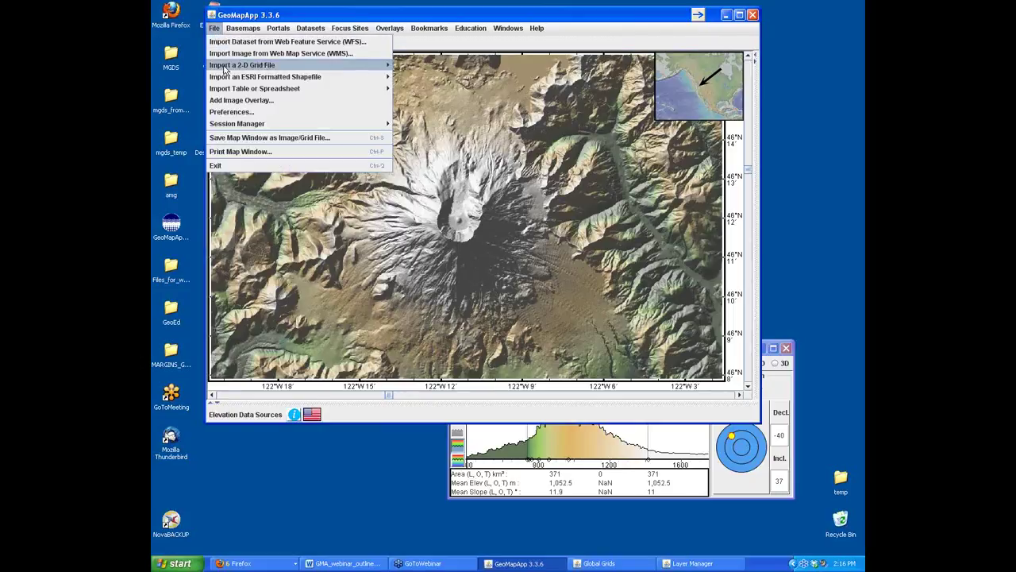
left_click(270, 141)
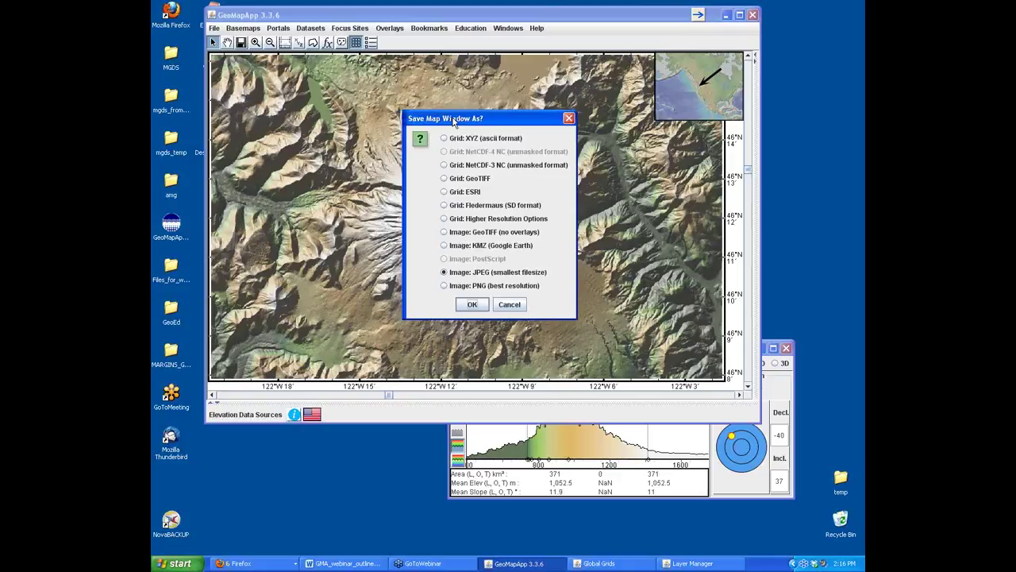
left_click_drag(453, 120, 547, 143)
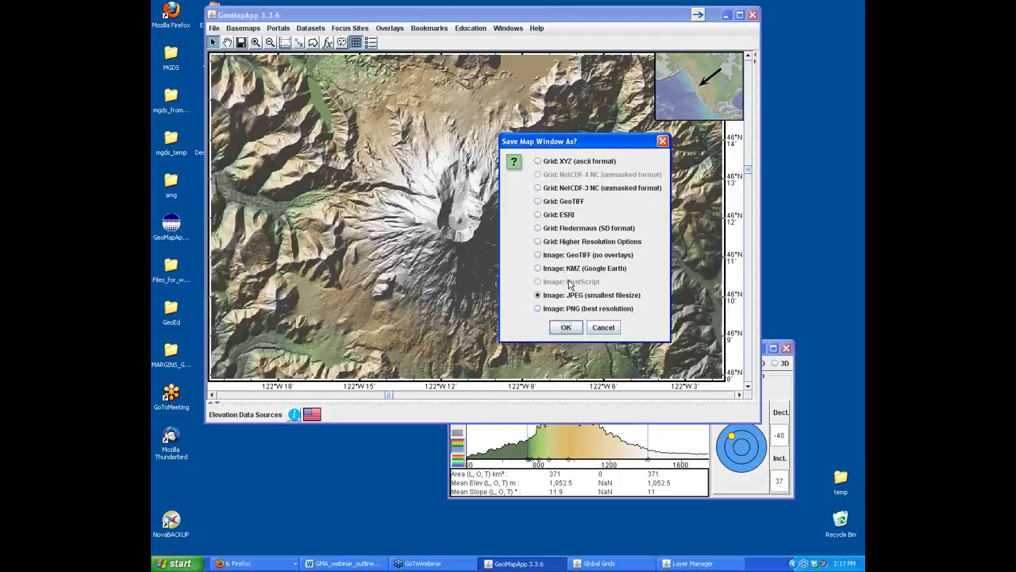
left_click(602, 332)
left_click(601, 332)
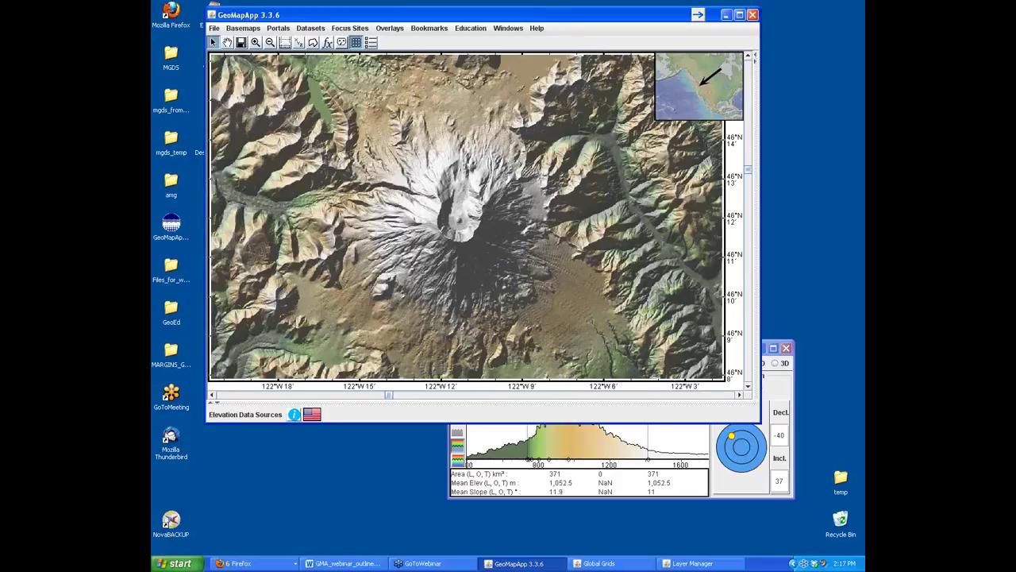
Bring the Global Grids window back to the front and switch the GMRT grid to its 3D view
key("alt+Tab")
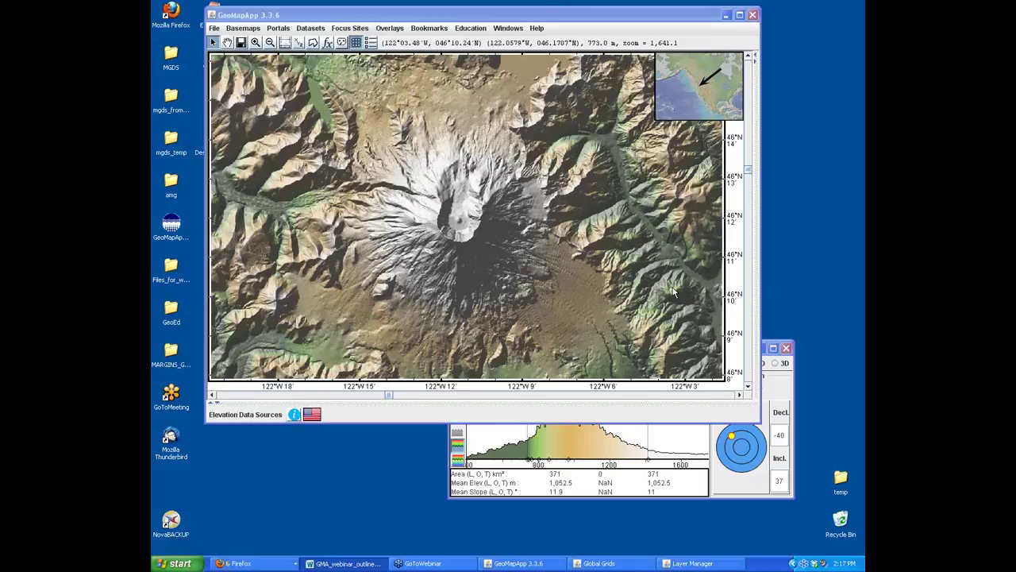
left_click(794, 386)
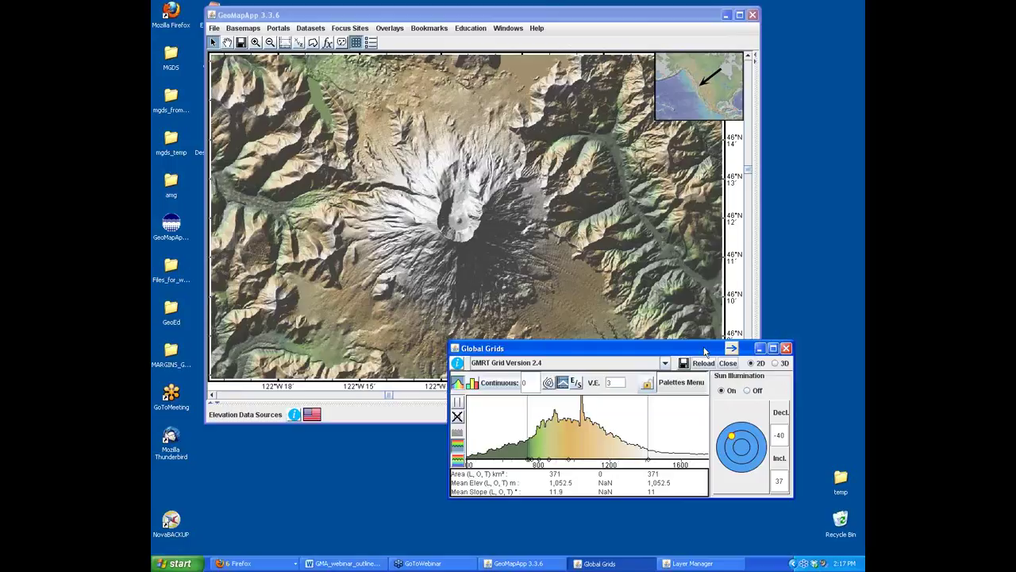
left_click_drag(703, 350, 692, 338)
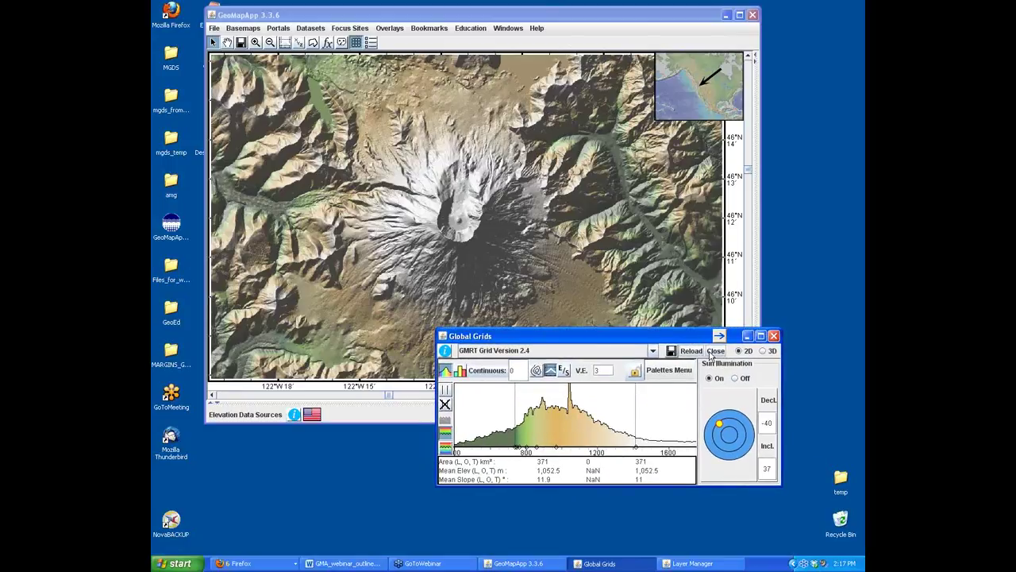
left_click(763, 352)
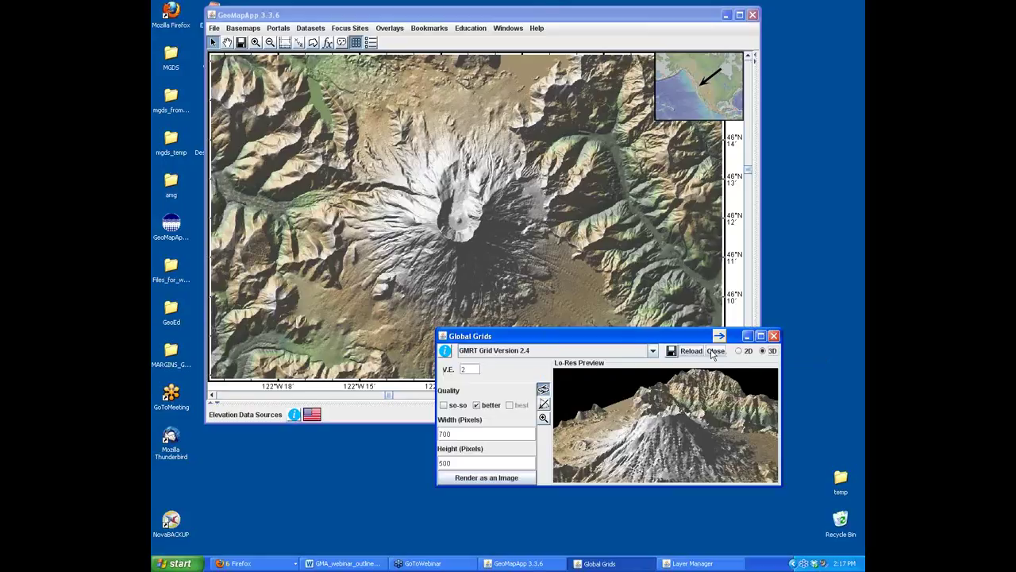
left_click(738, 351)
left_click(763, 352)
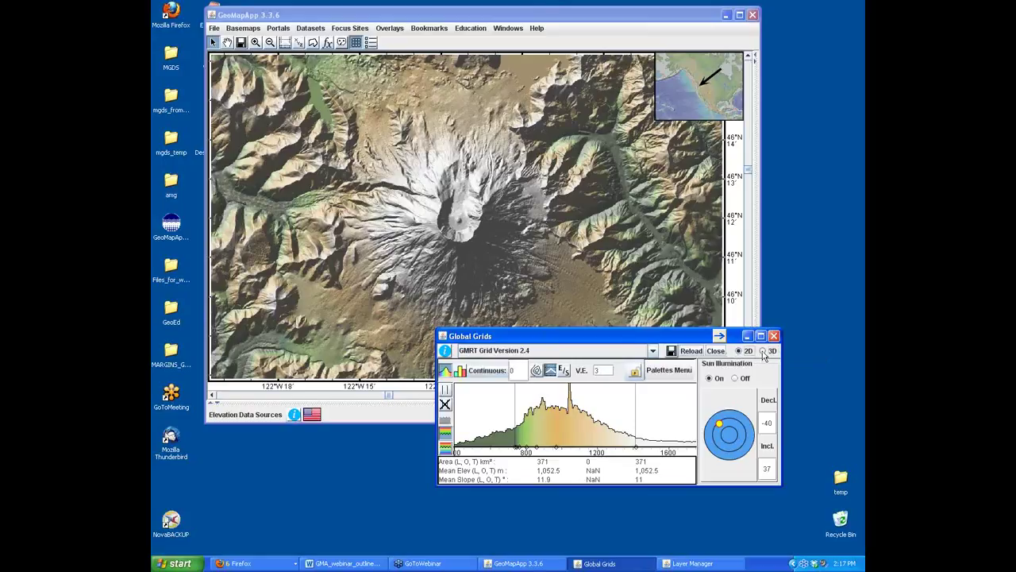
Enlarge the Global Grids window and place it over the map to show the 3D preview at a larger size
left_click_drag(650, 338, 415, 179)
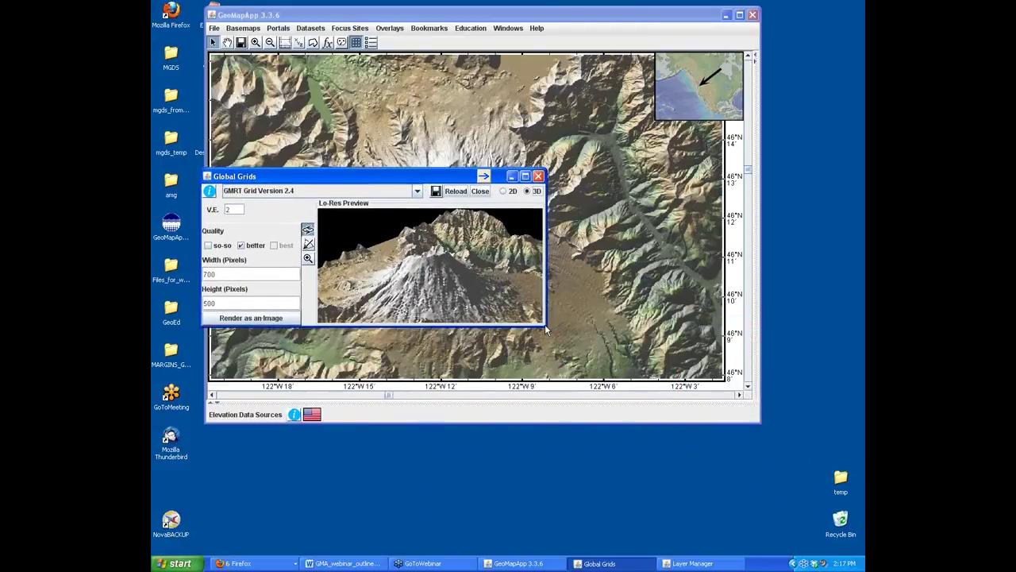
left_click_drag(544, 325, 791, 502)
left_click_drag(529, 182, 555, 94)
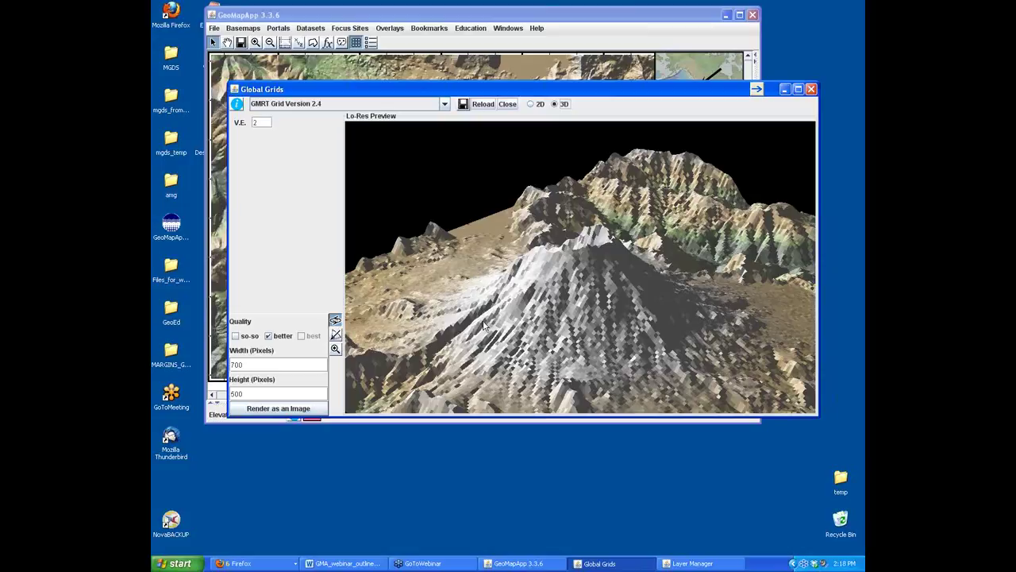
Rotate the 3D preview to look into the crater from the northeast, render it as a 700 by 500 pixel image, and close the image
left_click_drag(486, 326, 499, 302)
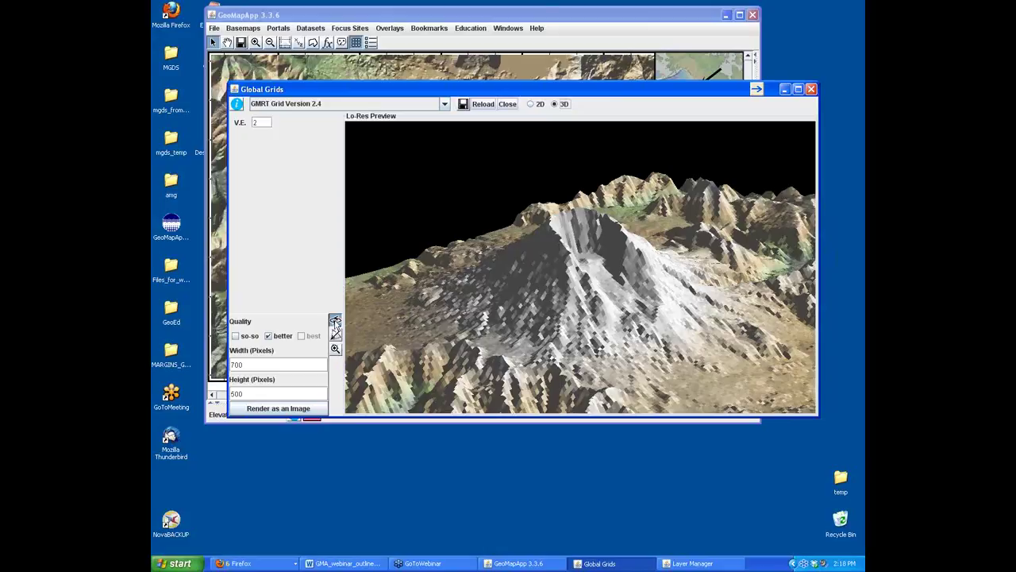
left_click(335, 321)
left_click(274, 408)
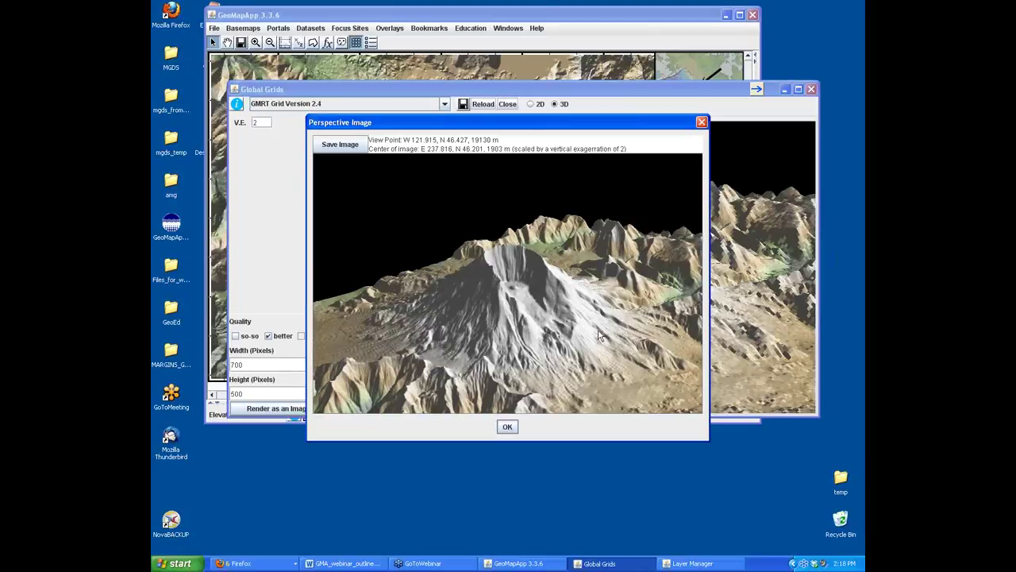
left_click(506, 426)
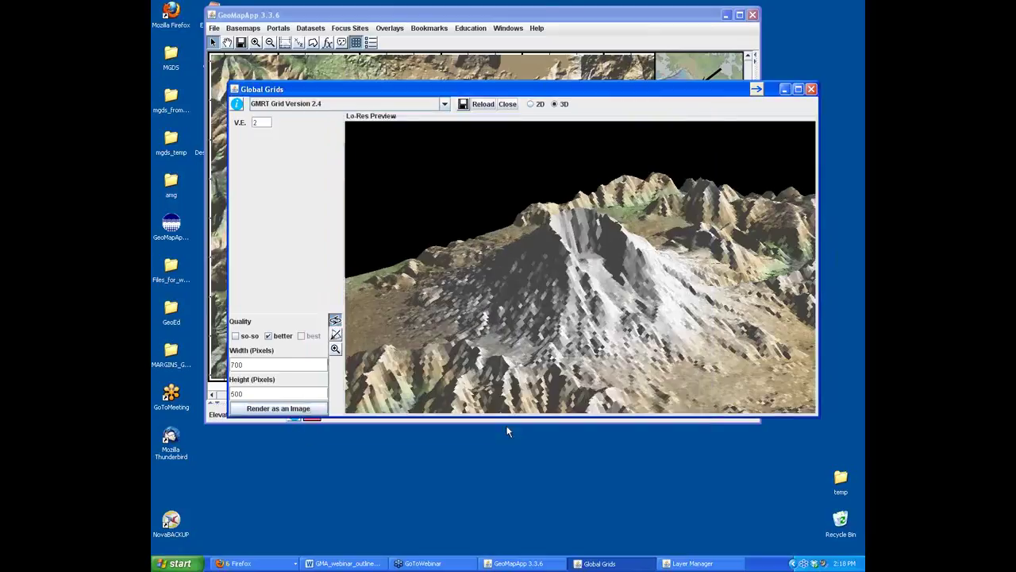
Return the GMRT grid to its 2D view and close it, and zoom the map out to global scale
left_click(530, 104)
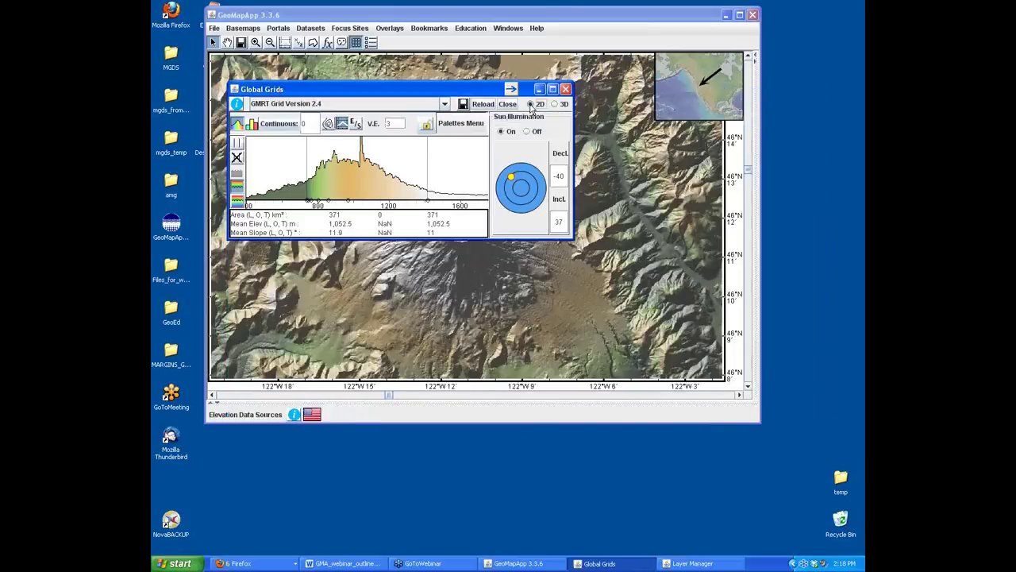
left_click_drag(498, 97, 719, 323)
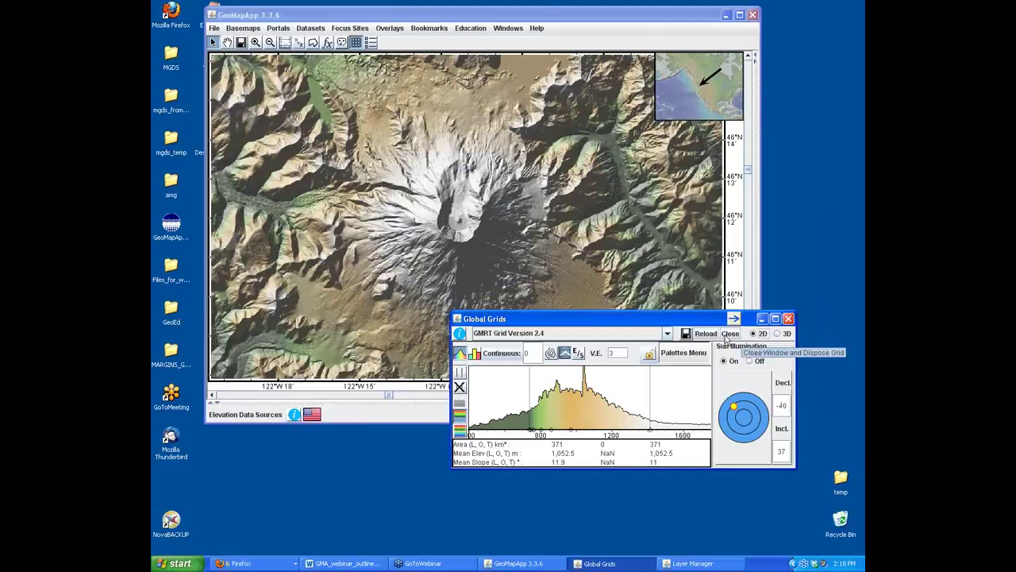
left_click(729, 335)
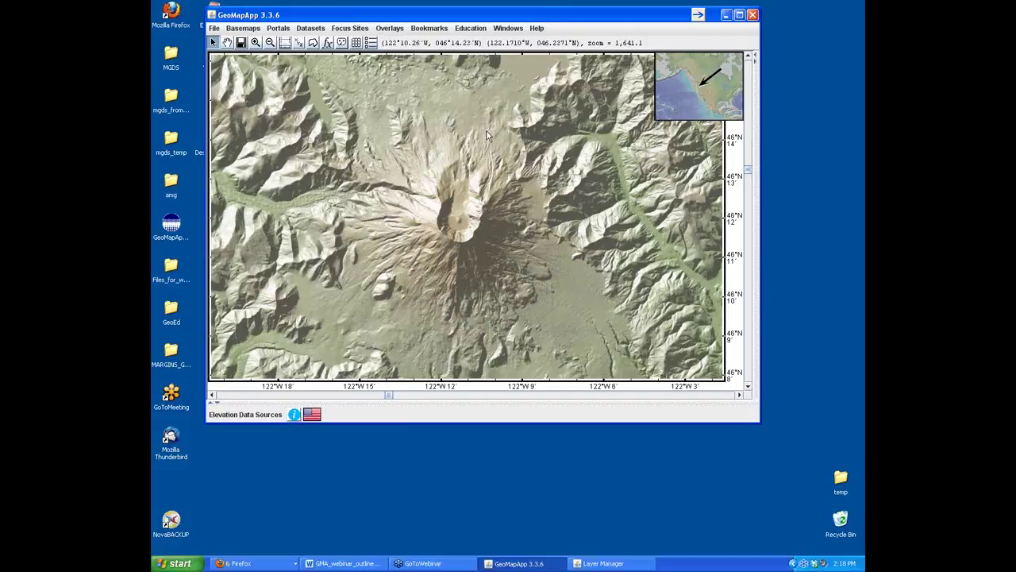
left_click(429, 29)
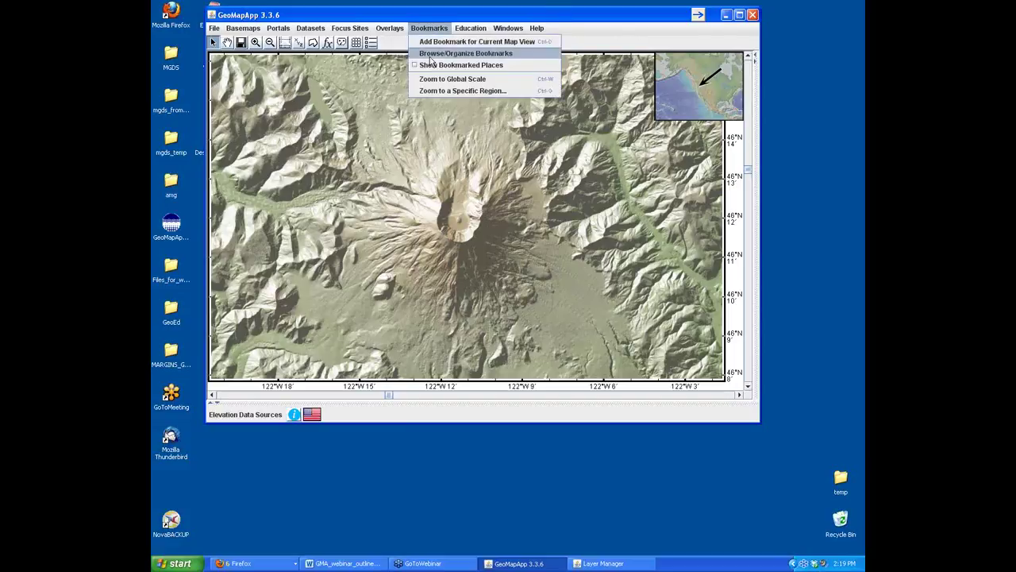
left_click(437, 79)
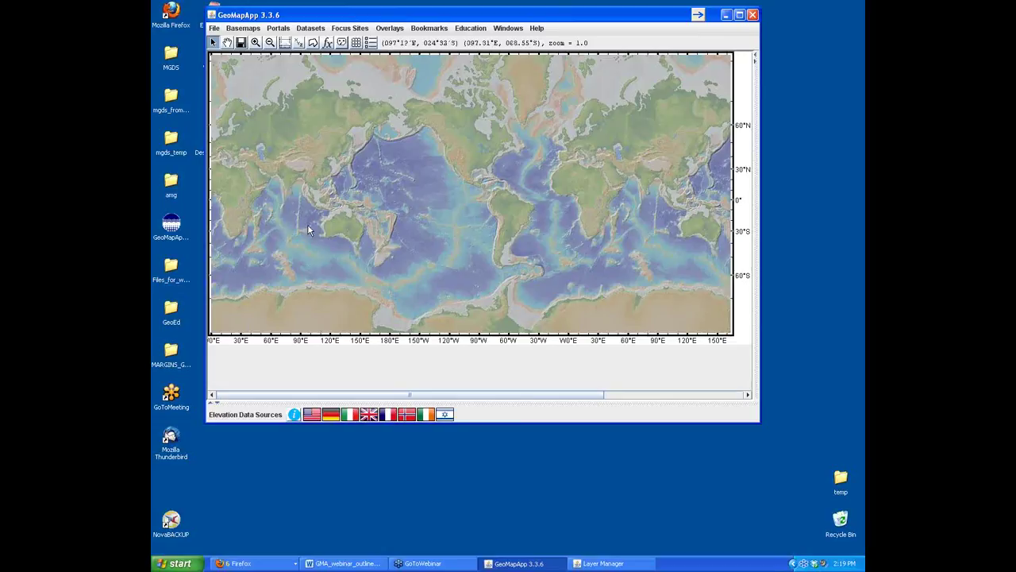
Open the Grid folder inside Files_for_webinars_2013 and move its window down to uncover the upper part of the map
double_click(173, 267)
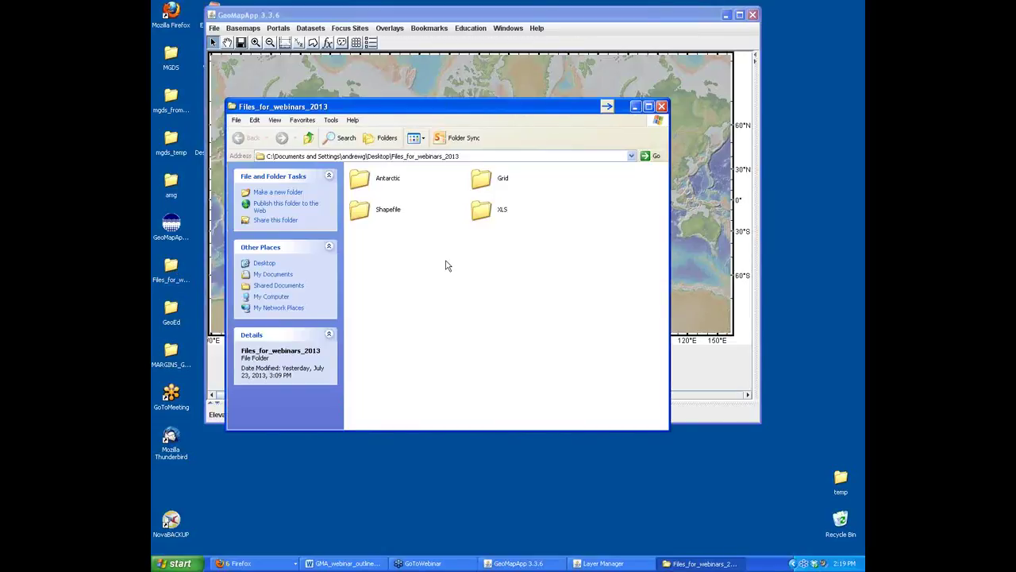
double_click(484, 179)
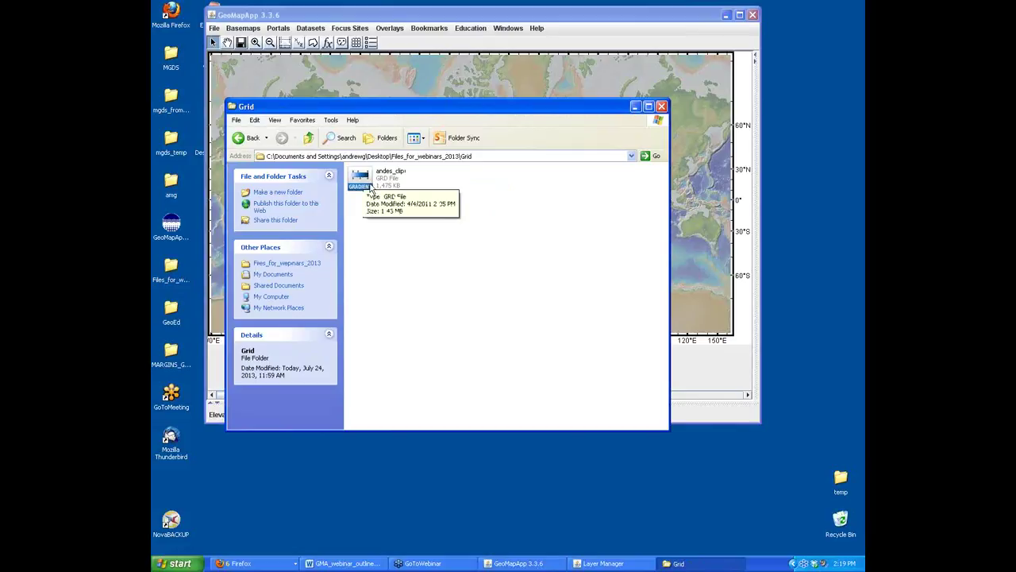
left_click_drag(427, 110, 416, 256)
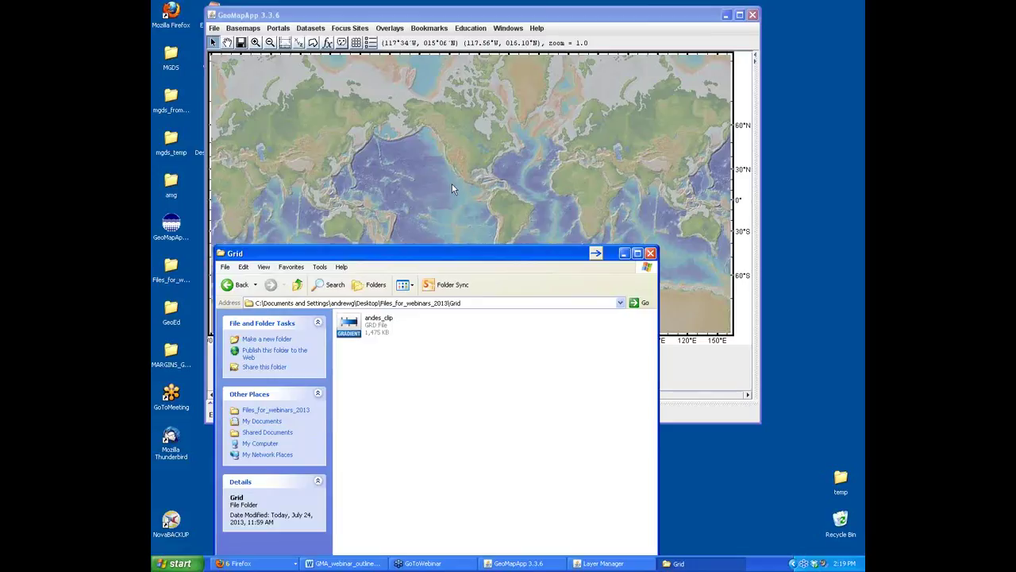
Bring GeoMapApp to the front and review its options for importing grids, shapefiles and tables without choosing one
left_click(468, 18)
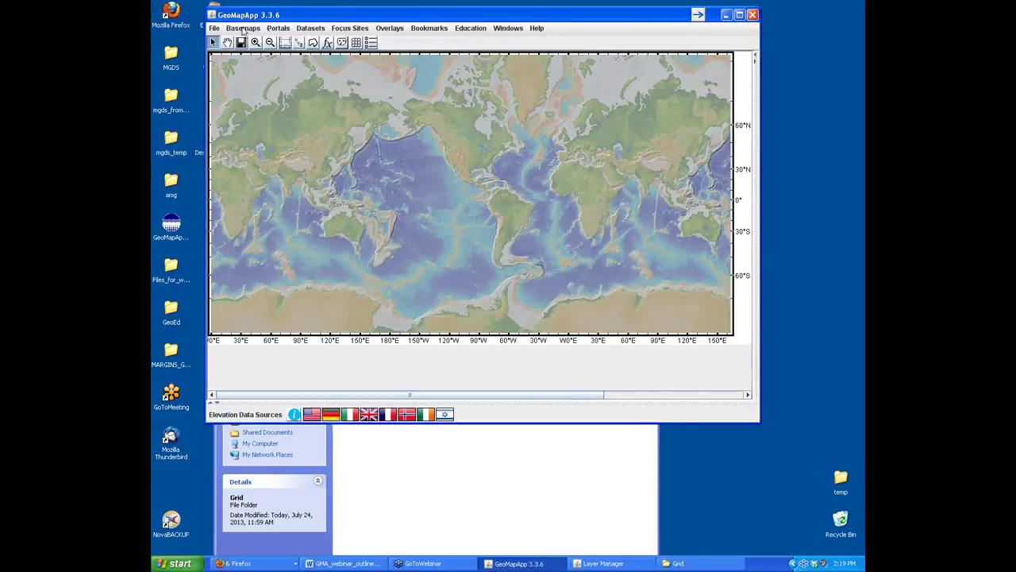
left_click(214, 29)
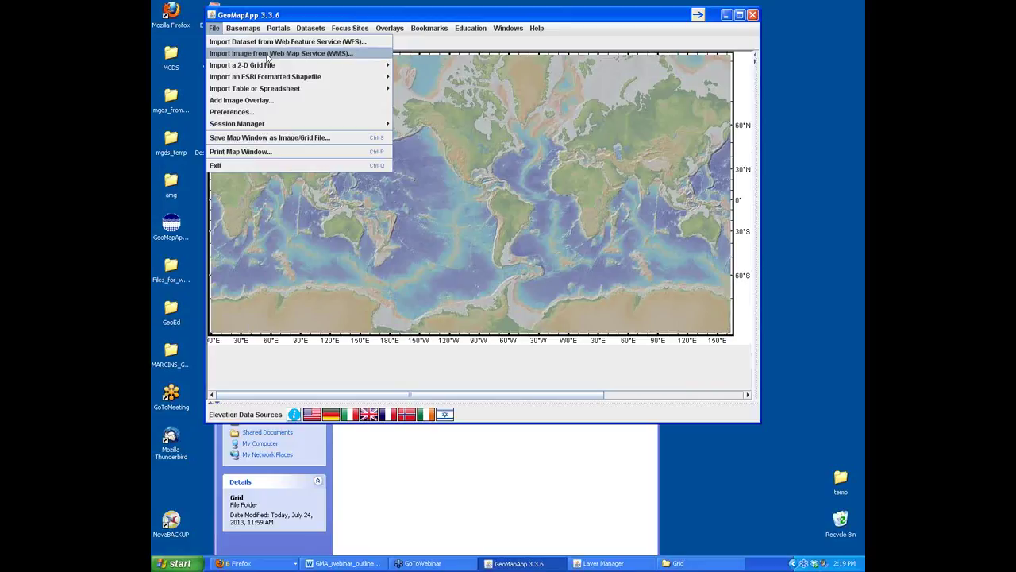
mouse_move(279, 72)
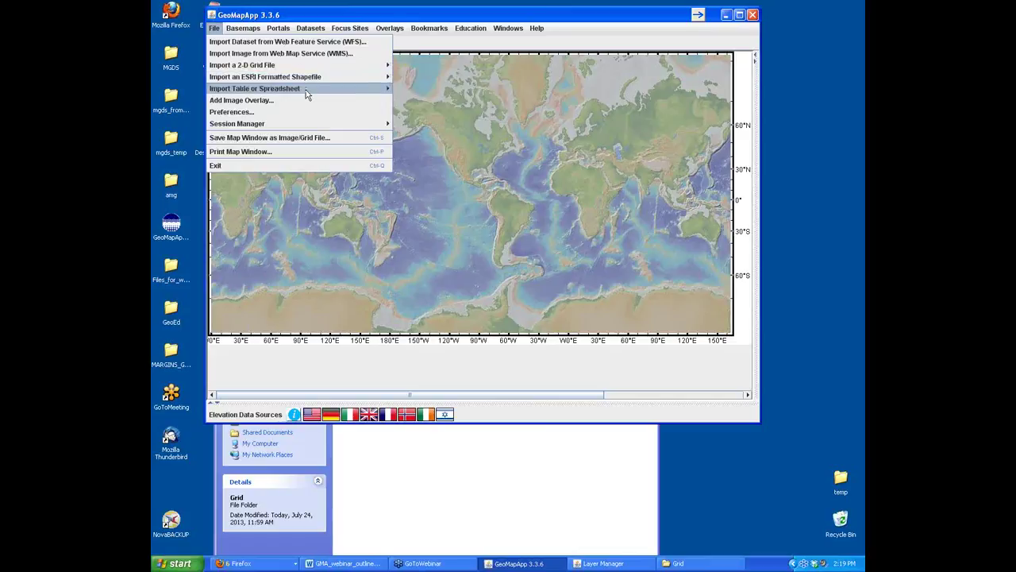
mouse_move(307, 94)
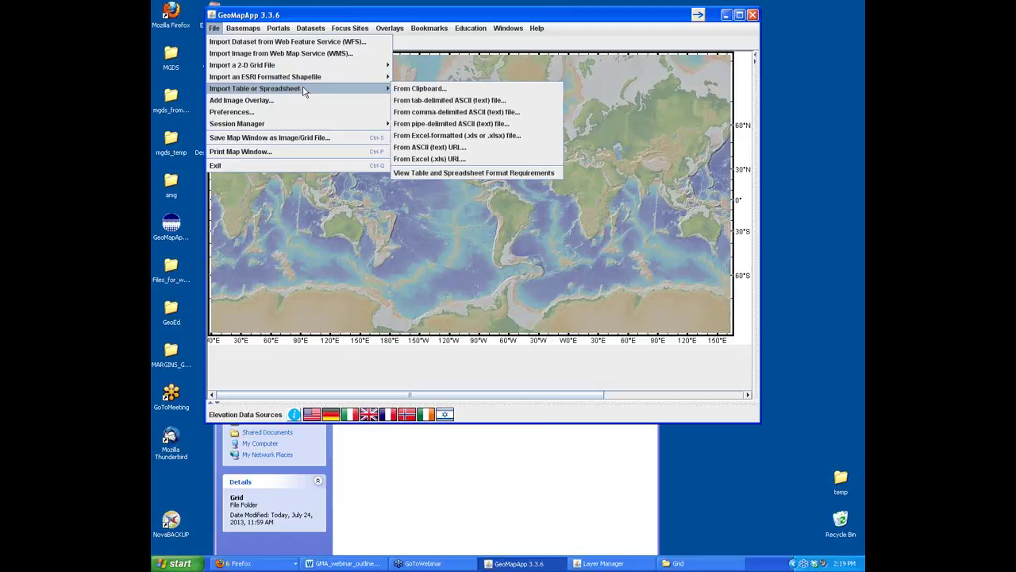
left_click(413, 26)
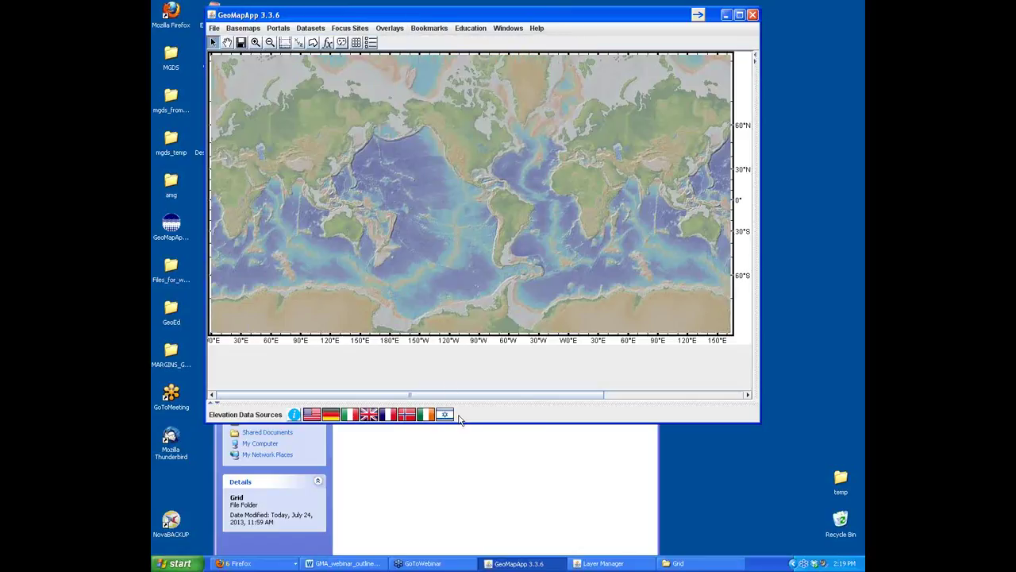
Bring the Grid folder window forward and move it up to show the andes_clip file, and return to GeoMapApp
left_click(460, 465)
left_click_drag(433, 256, 450, 161)
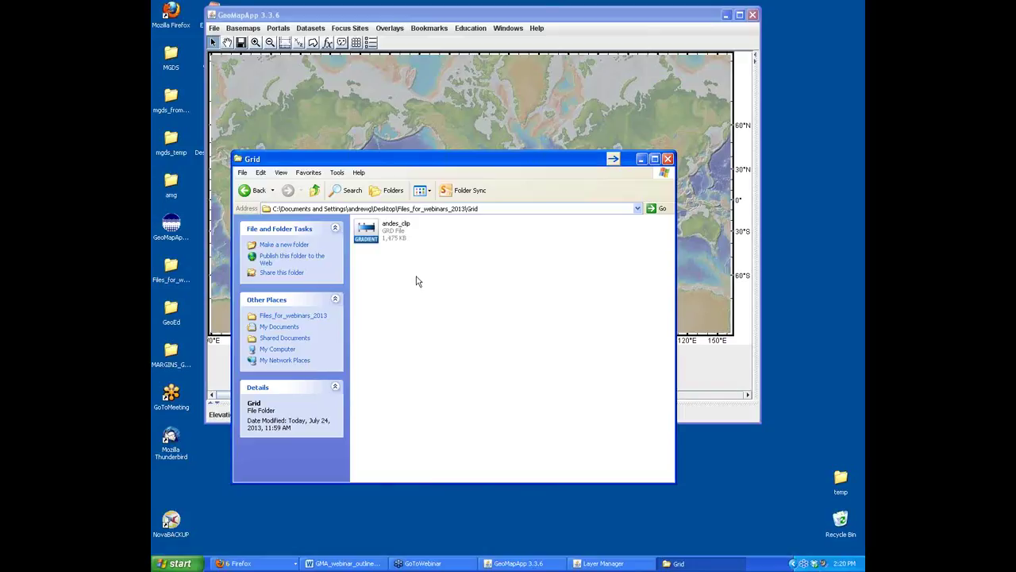
left_click(356, 16)
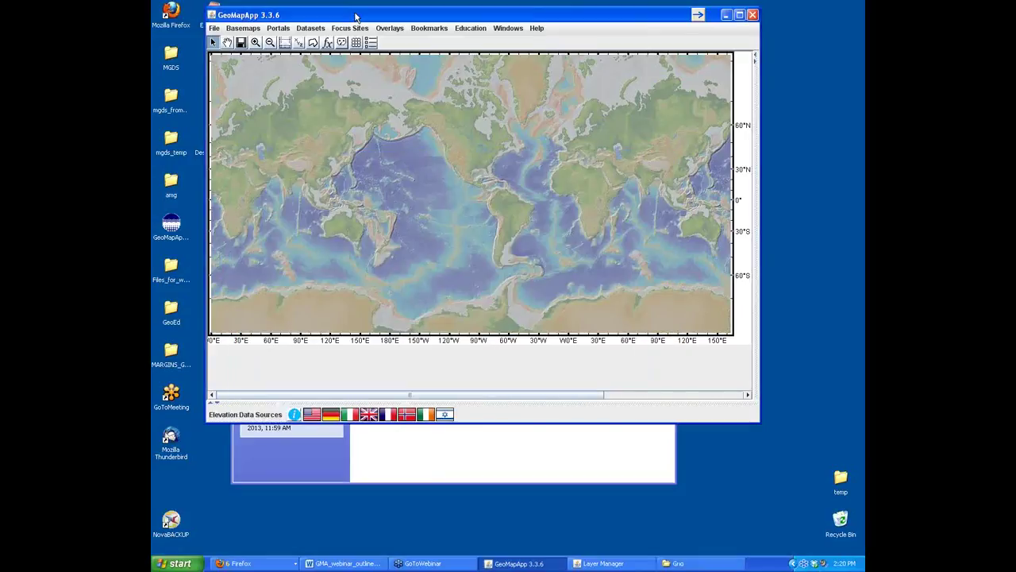
Start importing a 2-D grid file from the local file system with NetCDF grid (.grd or .nc) as the grid type
left_click(213, 29)
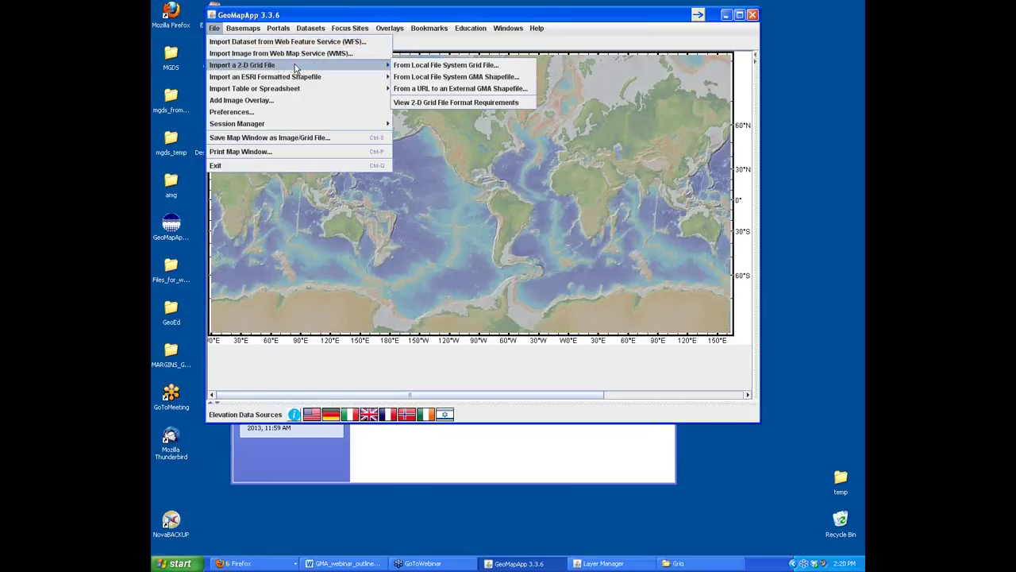
left_click(442, 65)
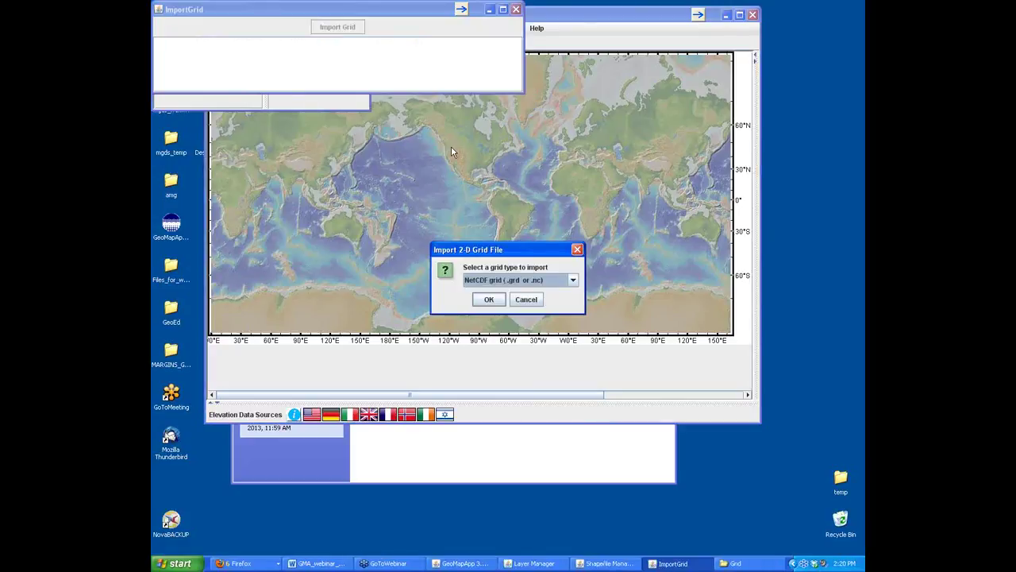
left_click(506, 280)
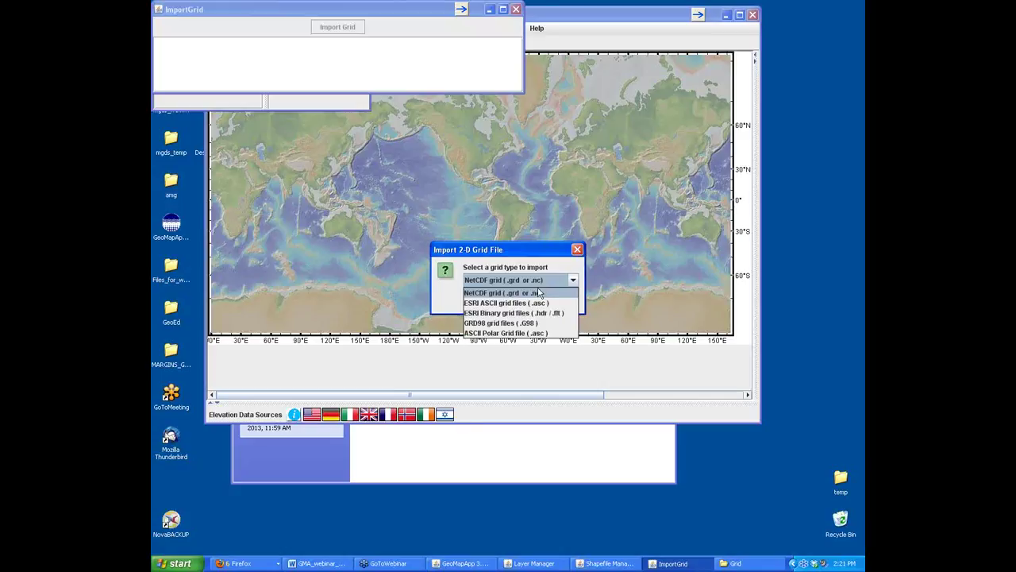
left_click(517, 293)
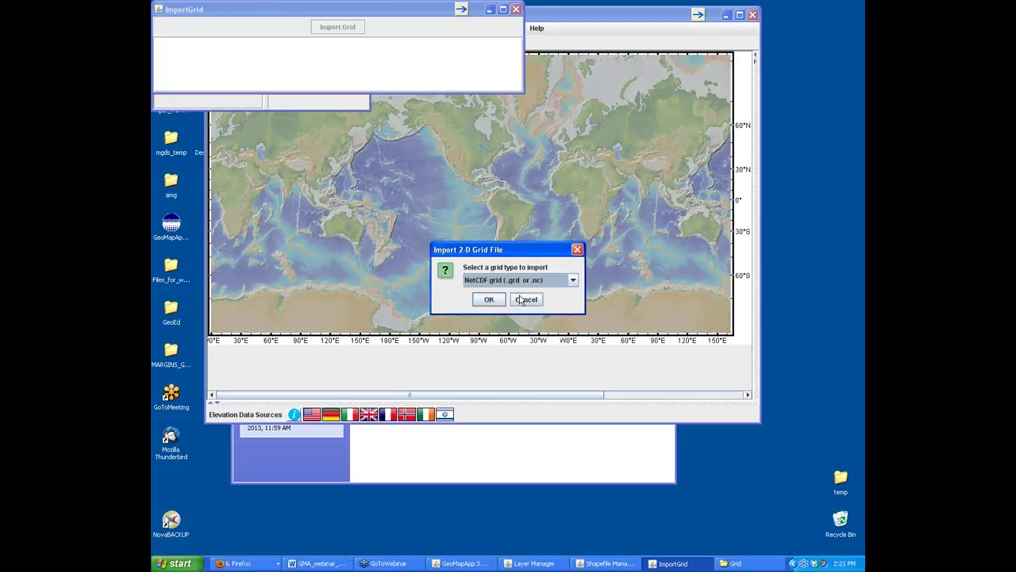
left_click(489, 302)
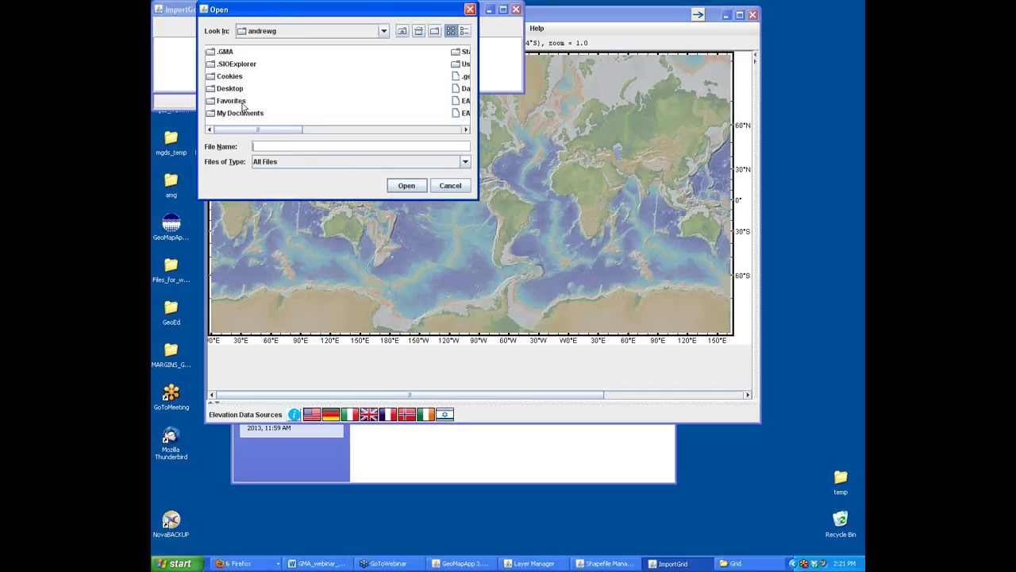
Open andes_clip.grd from the Grid folder of Files_for_webinars_2013 on the Desktop as the grid to import
double_click(230, 90)
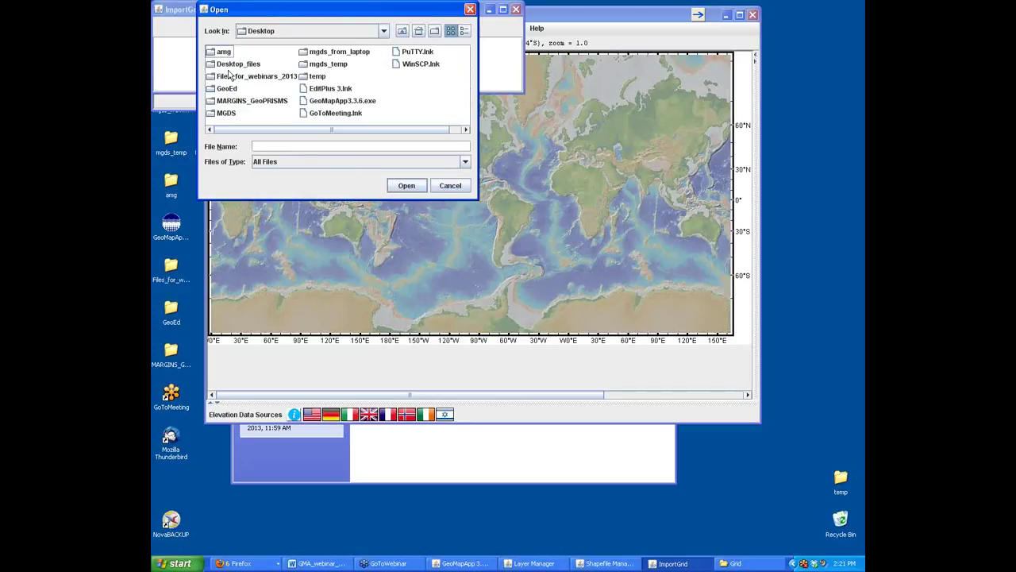
double_click(231, 77)
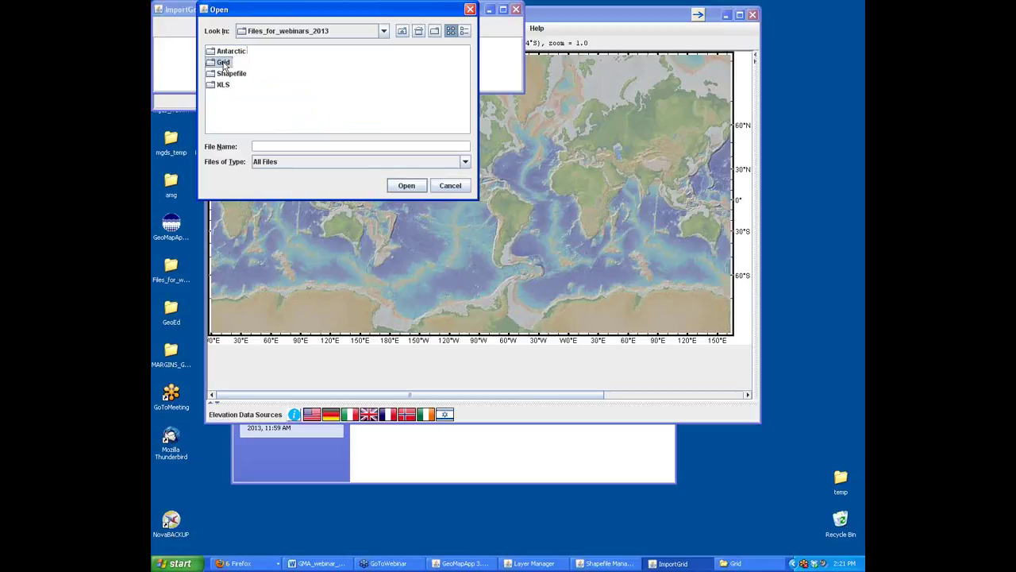
double_click(223, 63)
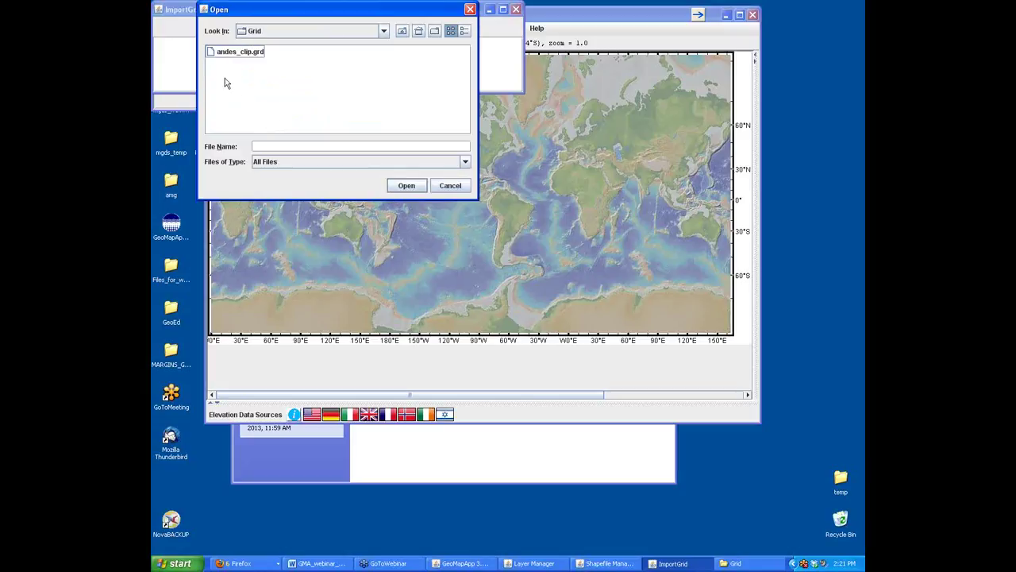
left_click(221, 54)
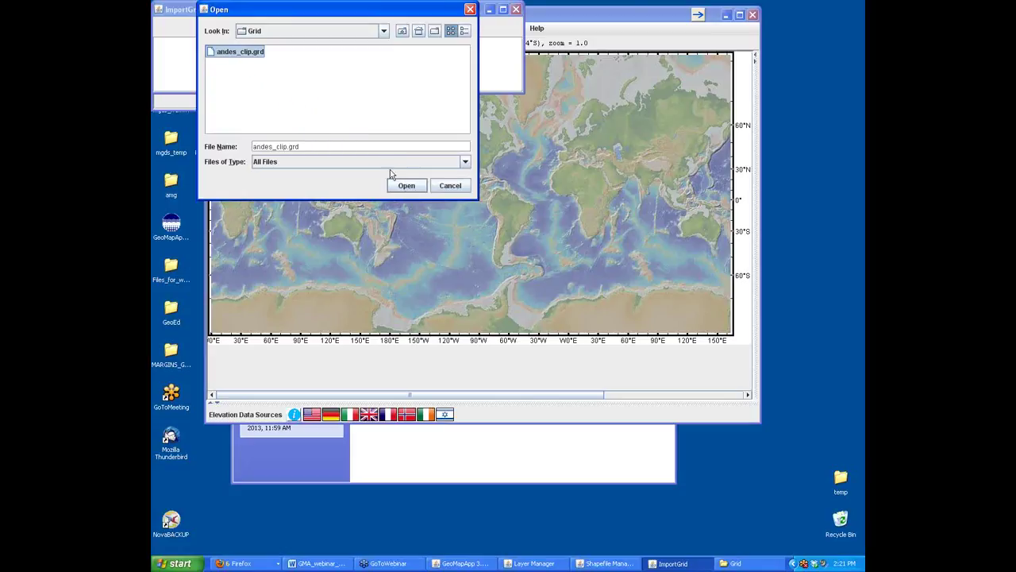
left_click(407, 186)
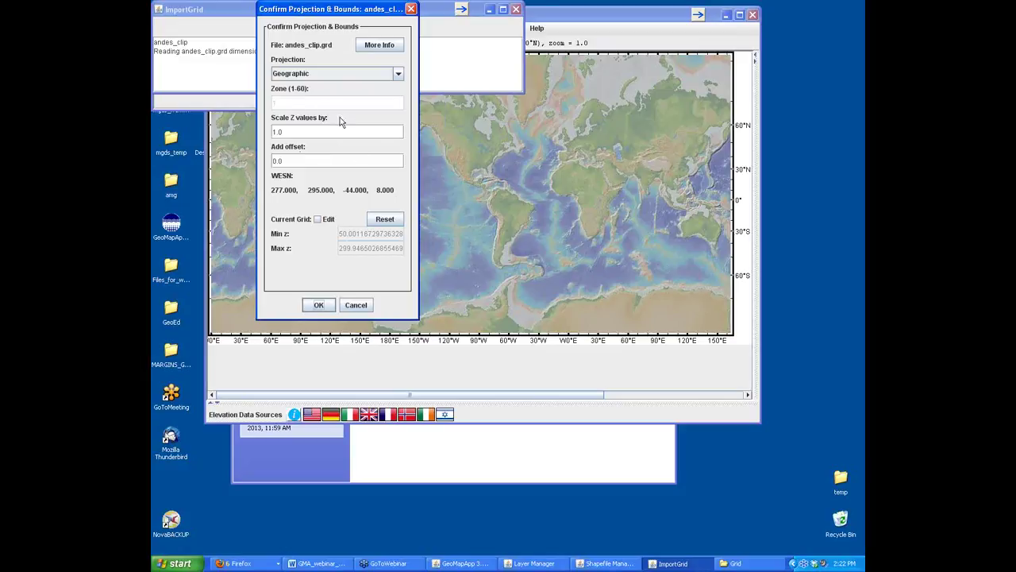
Scale the grid's Z values by -1 and import it with the Geographic projection
left_click_drag(272, 131, 300, 131)
type("-1")
left_click(319, 307)
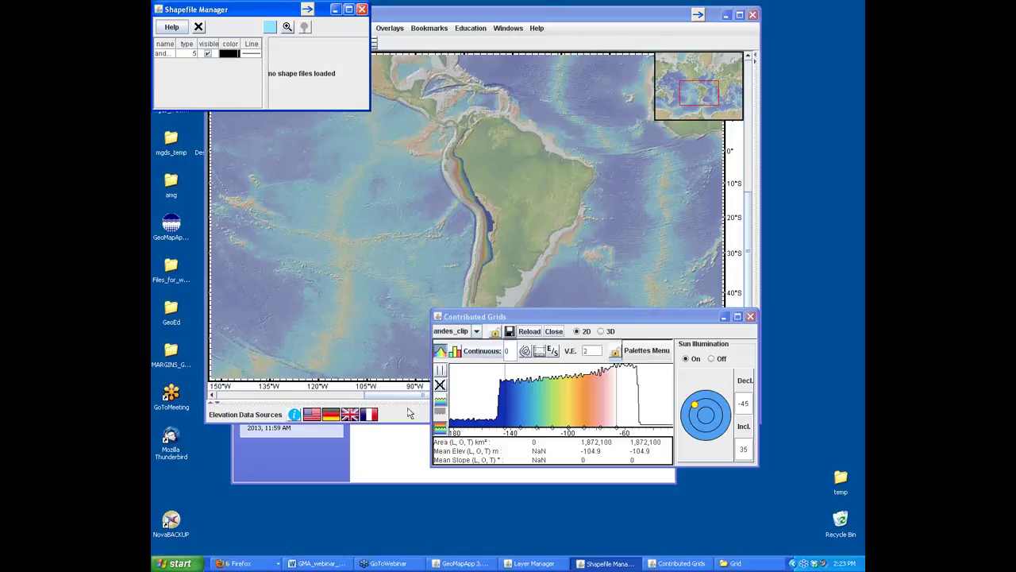
Bring the Grid folder forward and examine the files and folders stored alongside the original andes_clip grid
left_click(398, 449)
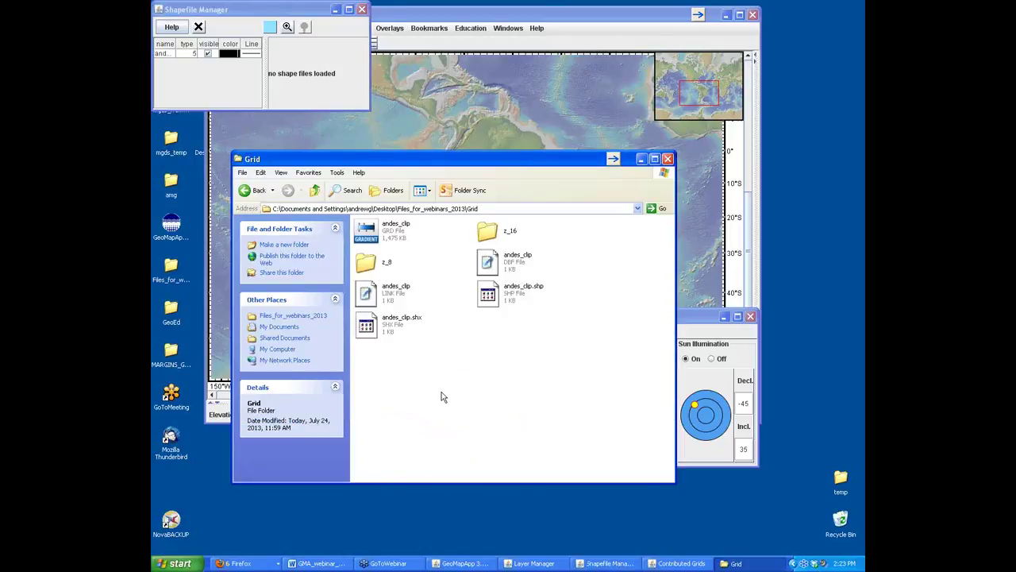
left_click(368, 227)
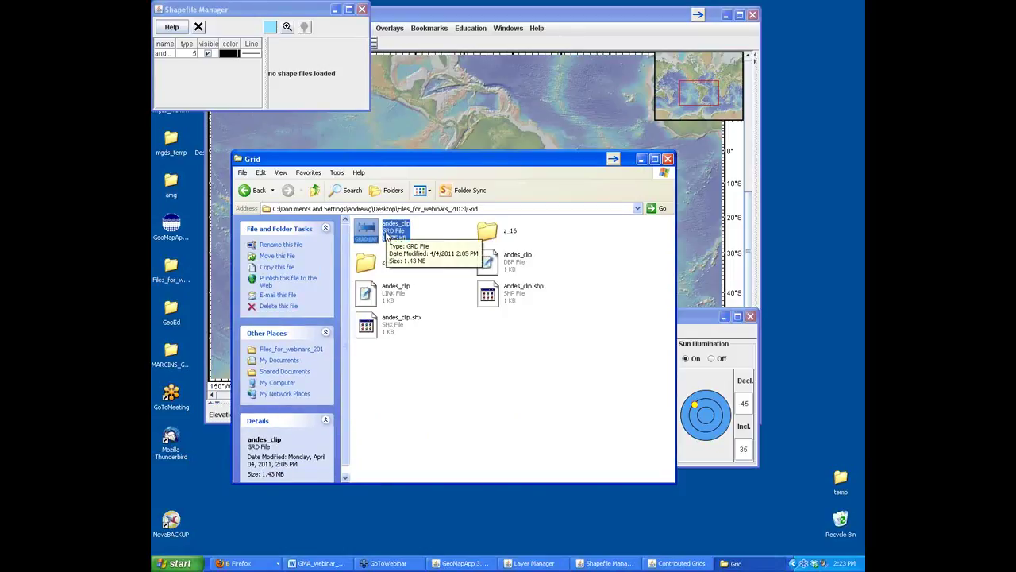
left_click(516, 340)
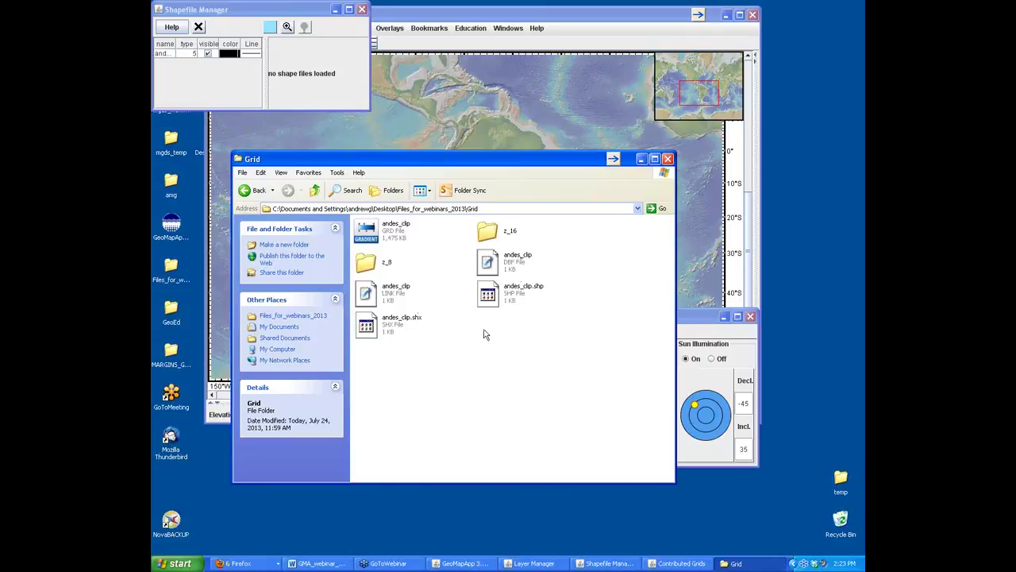
Return to GeoMapApp and zoom the map in on the northern part of the imported andes_clip grid, around northern Peru
left_click(527, 22)
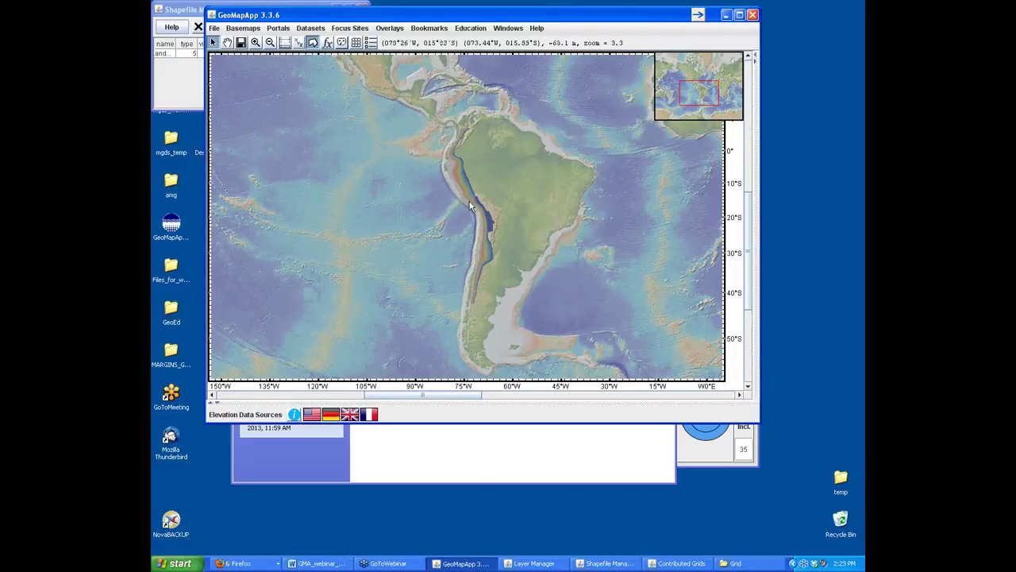
left_click(255, 43)
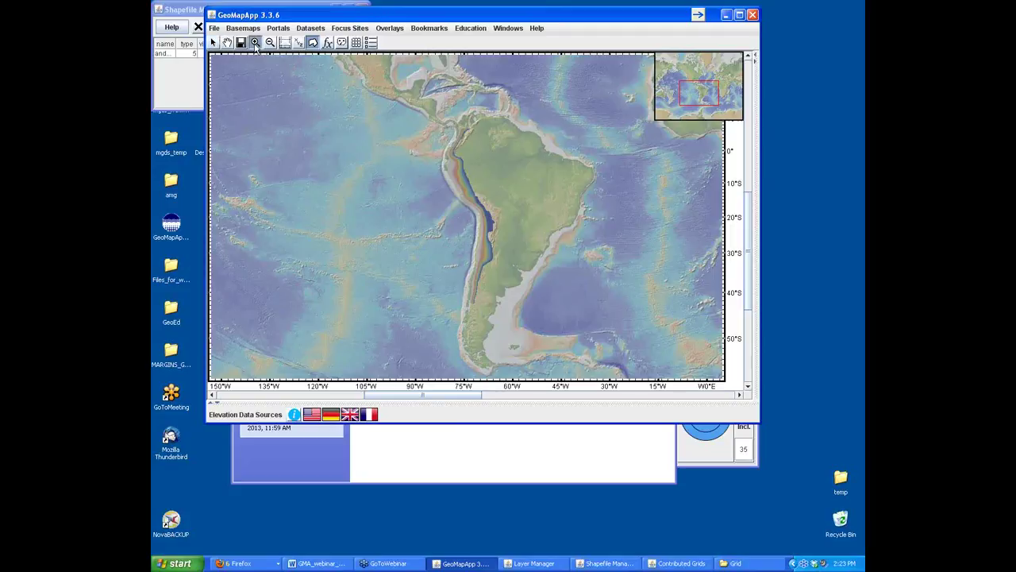
left_click(454, 176)
left_click_drag(387, 153, 534, 264)
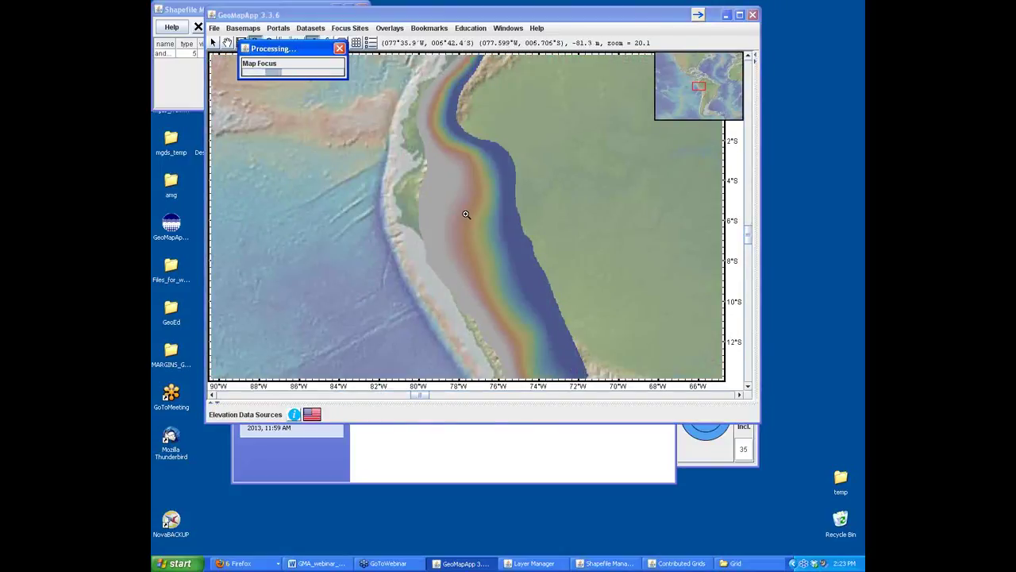
left_click_drag(295, 136, 608, 306)
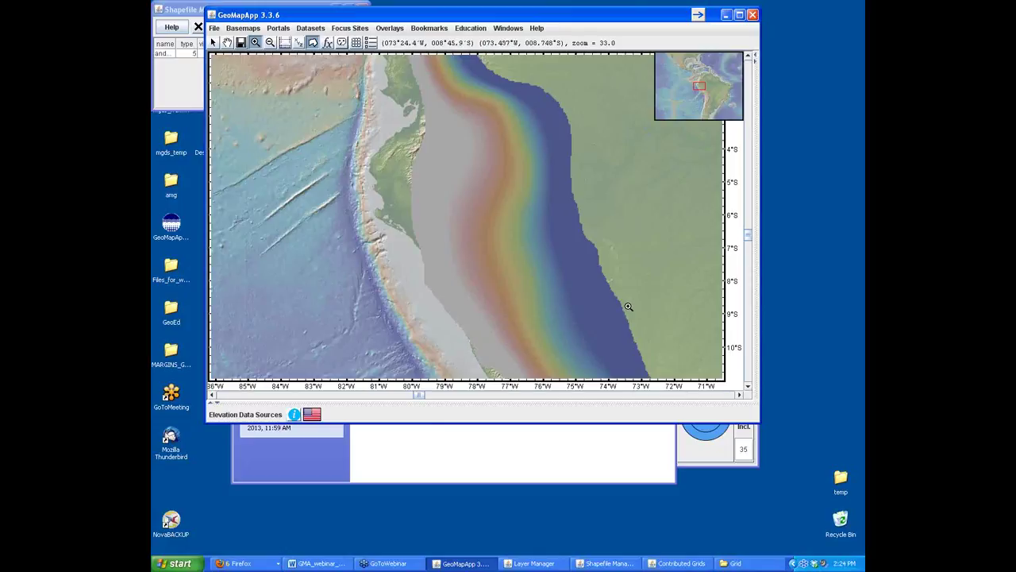
Overlay contours on the andes_clip grid with an interval of 10, a minimum of -150 and a maximum of -50
left_click(698, 467)
left_click_drag(631, 315, 675, 354)
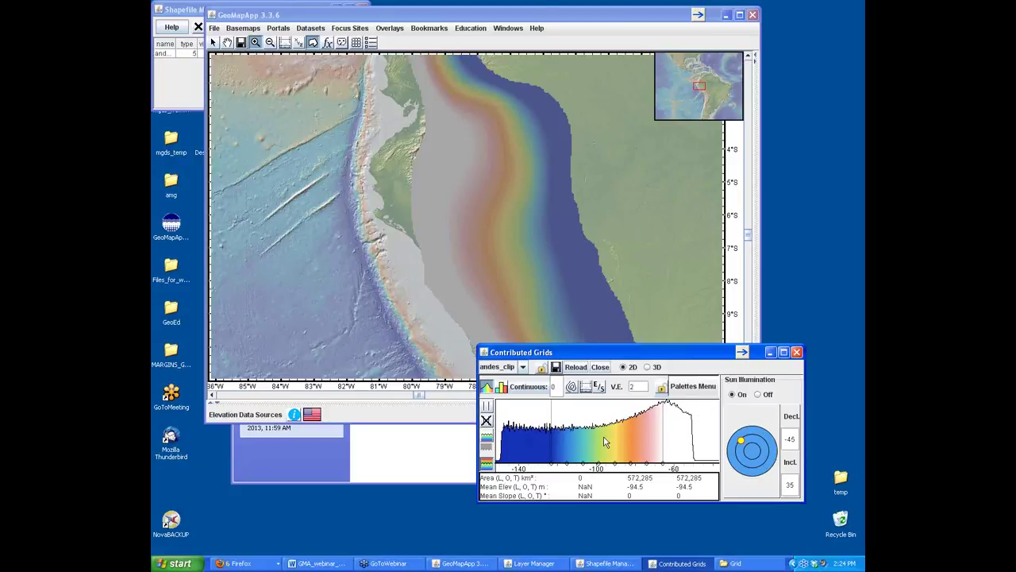
left_click(571, 387)
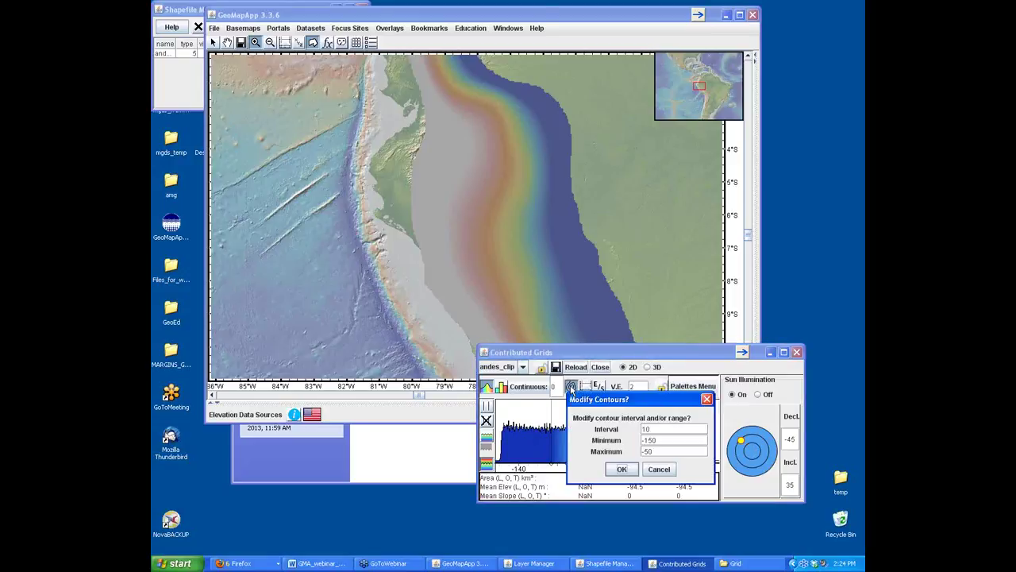
left_click_drag(595, 403, 525, 247)
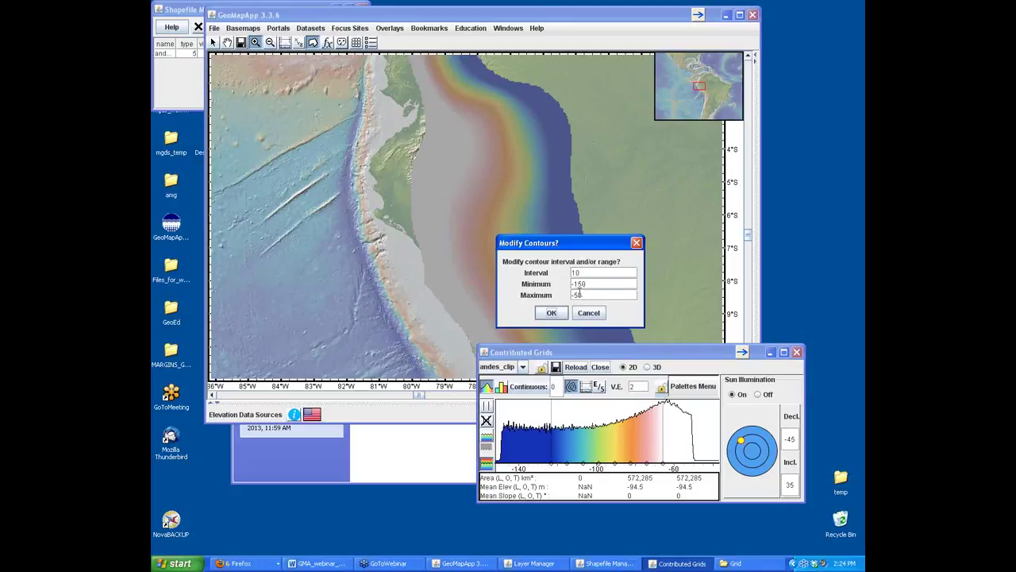
left_click(551, 312)
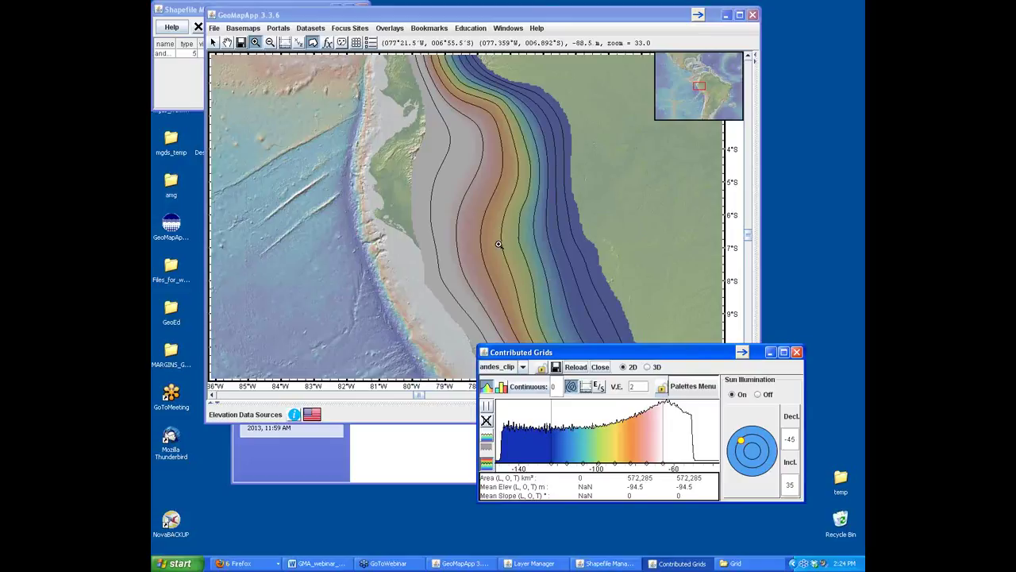
Draw a great-circle profile eastward across the andes_clip grid from about 81.2°W, 3.1°S to 73.5°W, 4.0°S, keeping the map in view
left_click(254, 43)
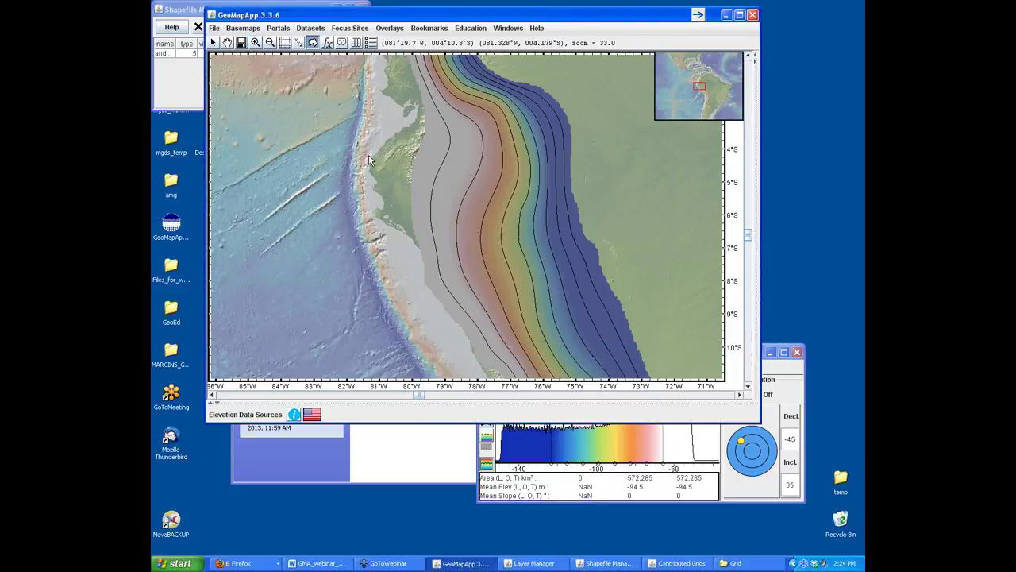
left_click(803, 371)
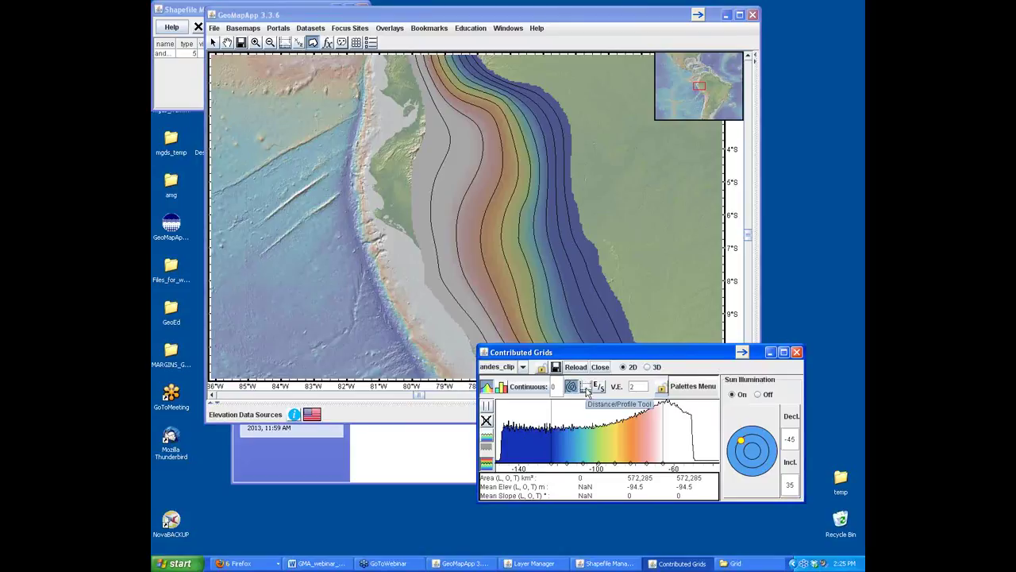
left_click(587, 389)
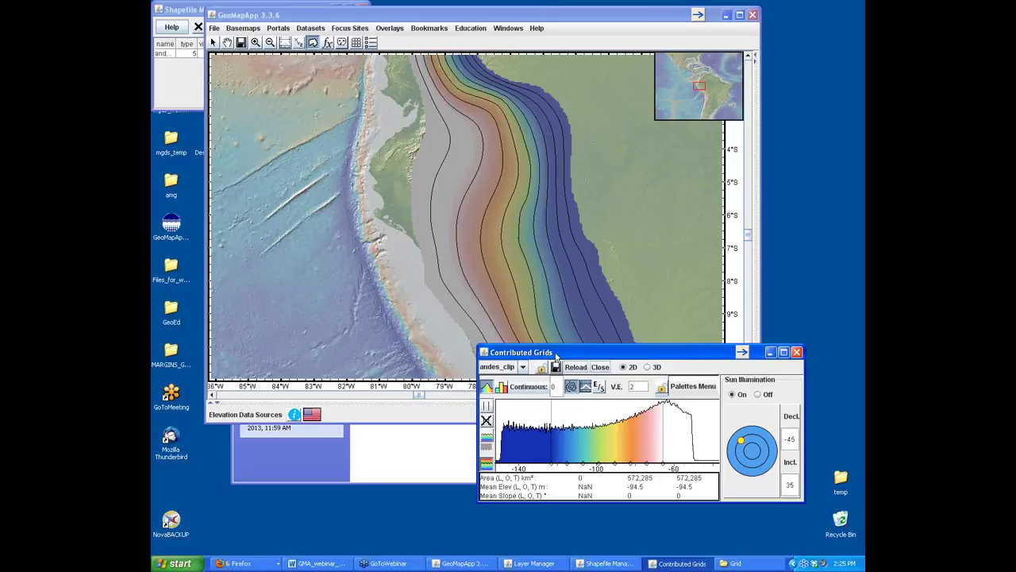
left_click_drag(372, 121, 624, 147)
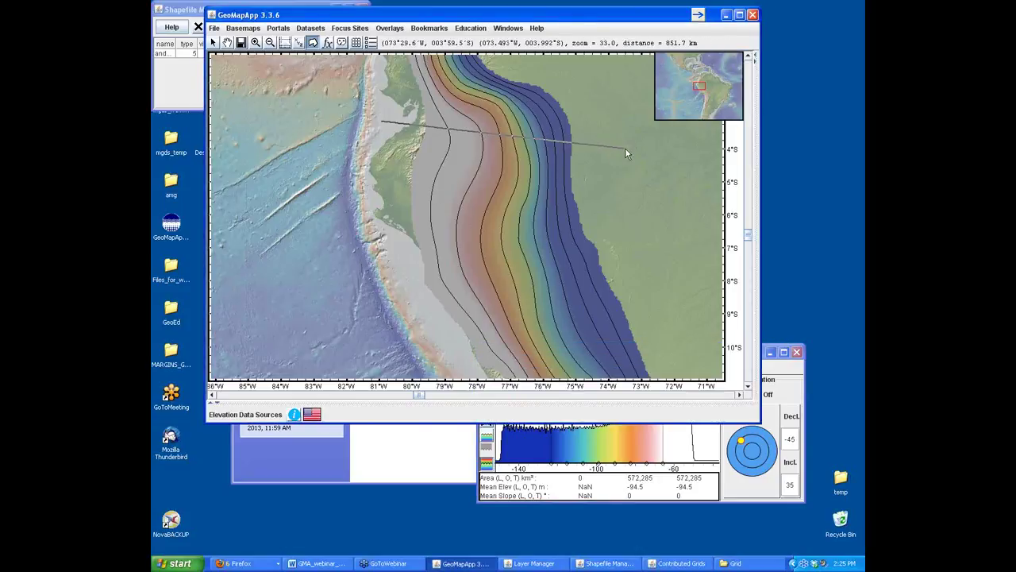
left_click_drag(425, 15, 544, 229)
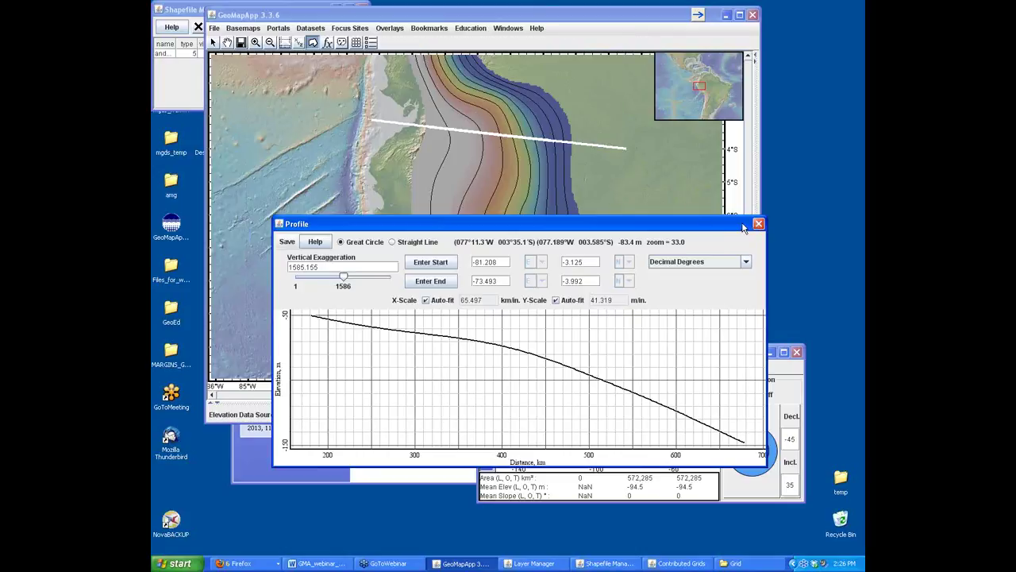
left_click_drag(740, 228, 621, 429)
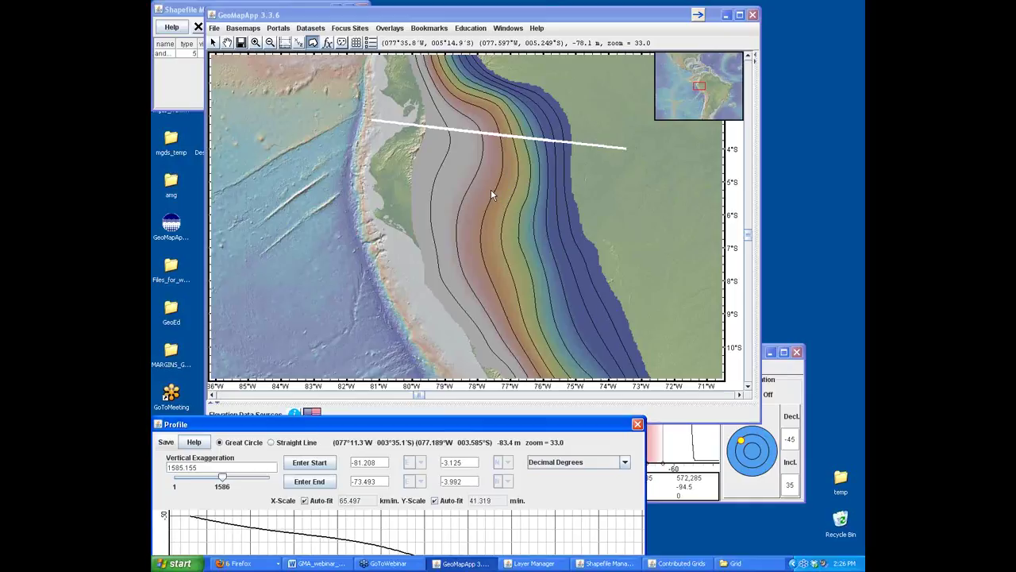
Toggle the andes_clip layer off and on to compare it with the underlying GMRT image, leaving it visible at opacity 100
left_click(370, 43)
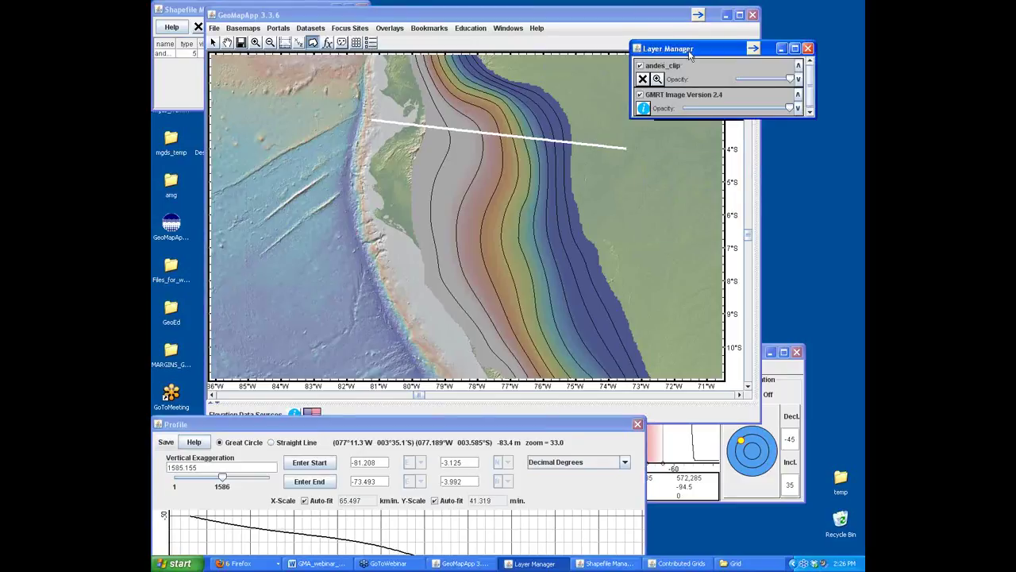
left_click_drag(692, 51, 708, 156)
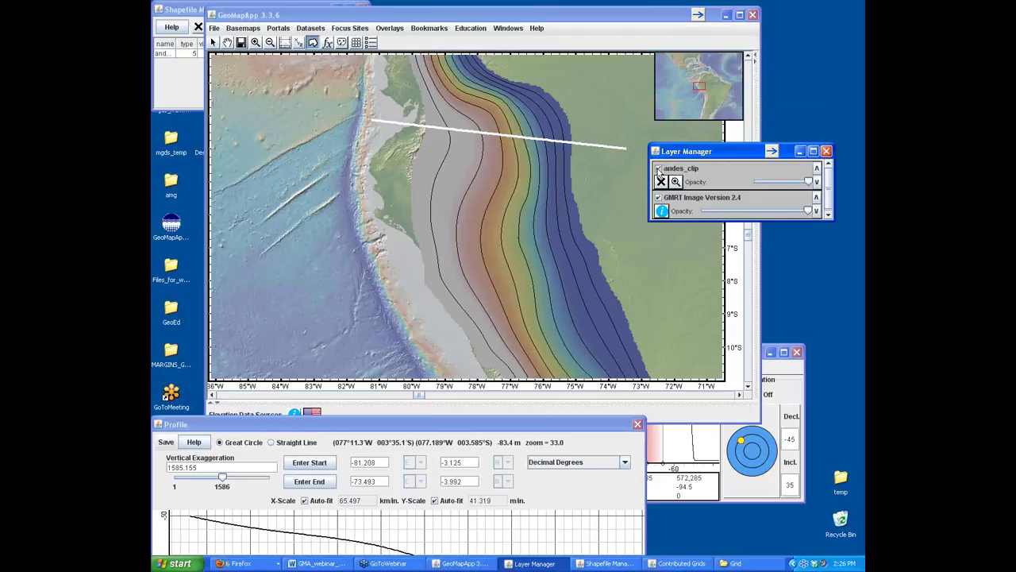
left_click(658, 170)
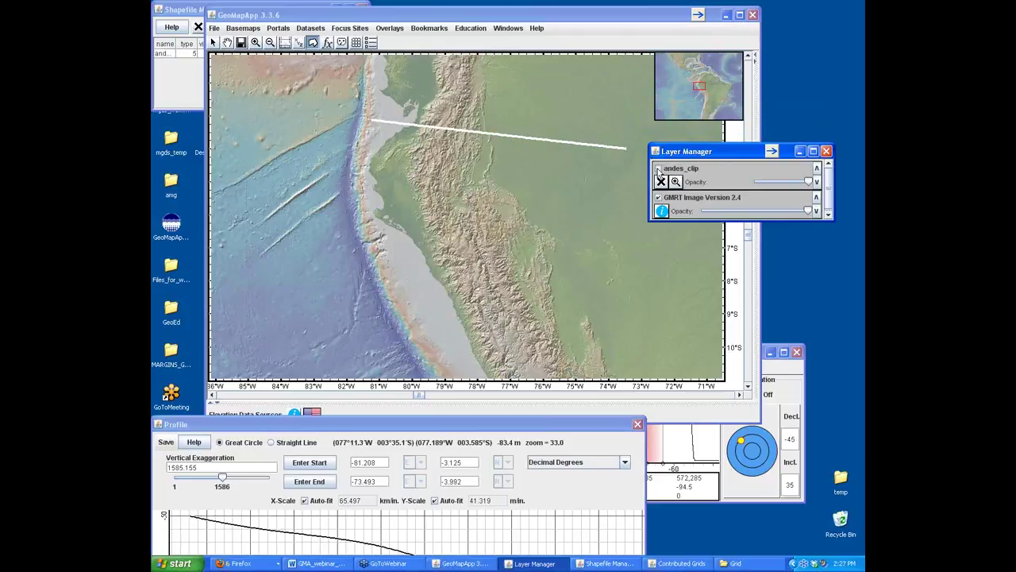
left_click(658, 170)
left_click(658, 170)
left_click(658, 170)
left_click(658, 170)
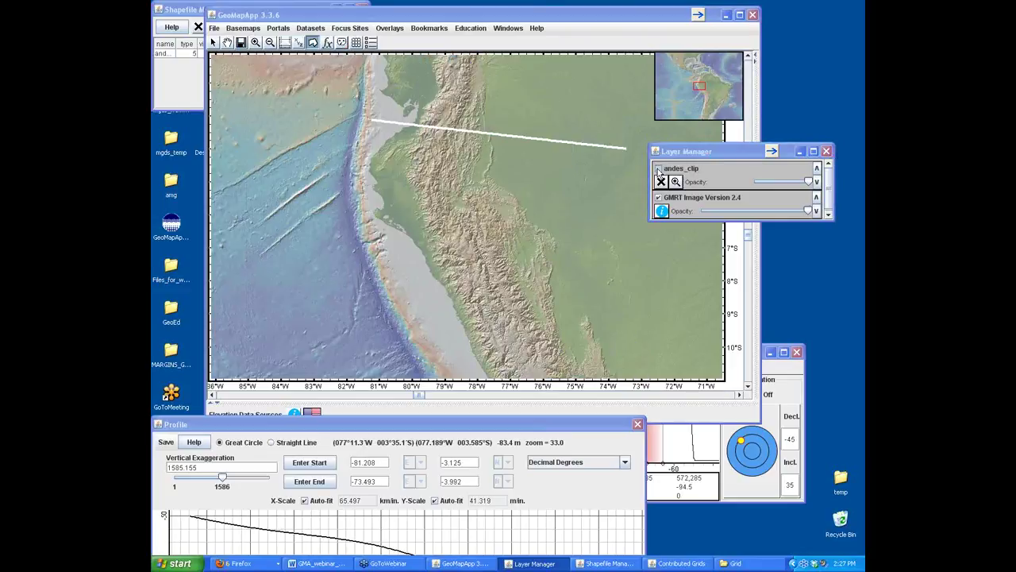
left_click(658, 170)
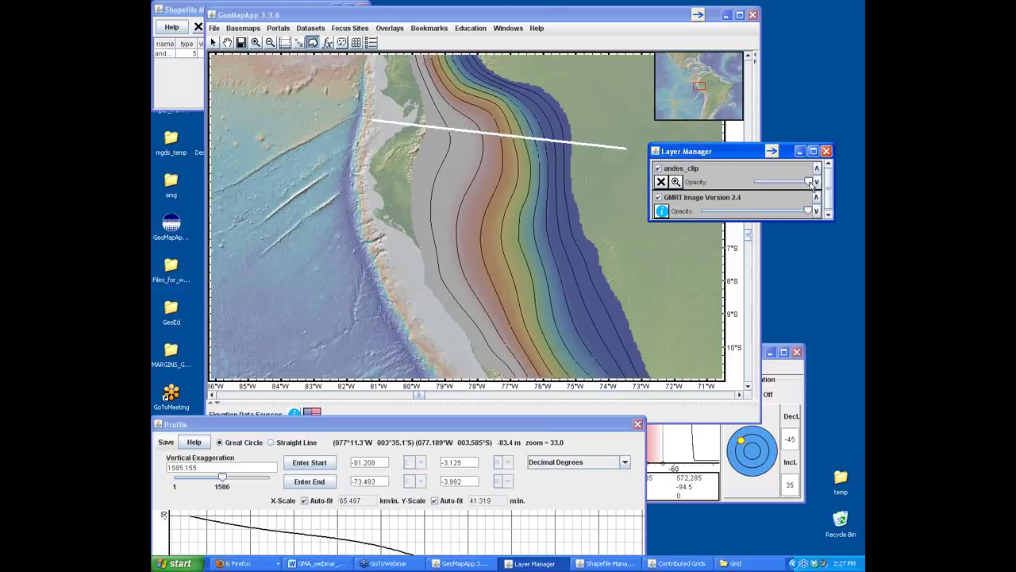
mouse_move(811, 185)
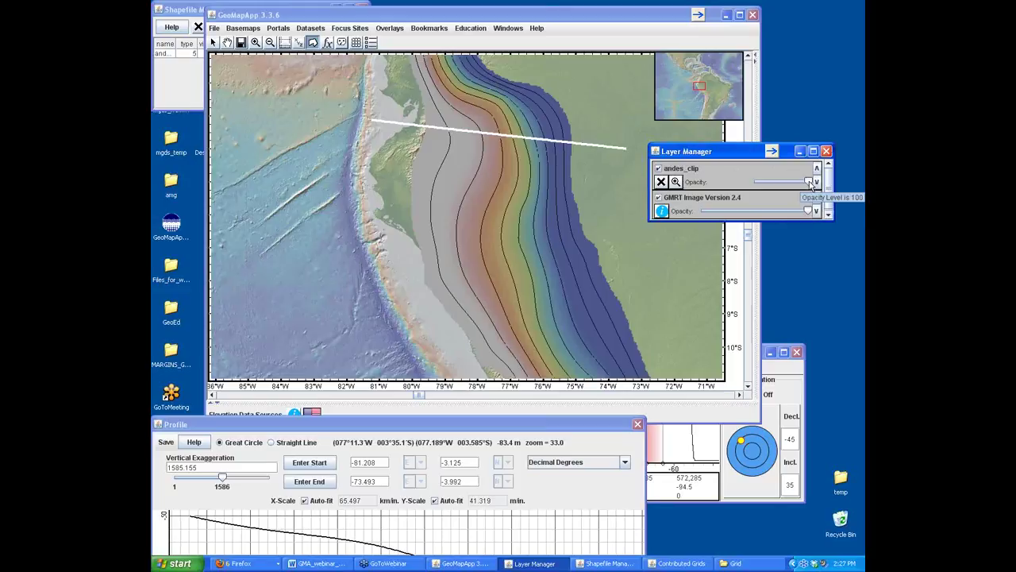
mouse_move(811, 185)
left_mouse_down()
mouse_move(754, 185)
mouse_move(808, 184)
left_mouse_up()
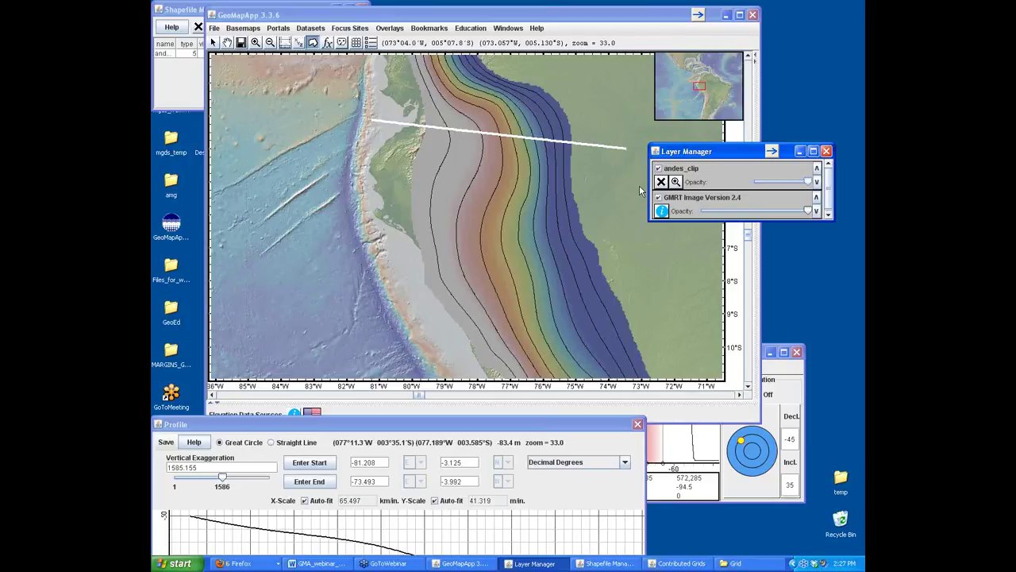
Review the andes_clip files and the z_8 and z_16 folders in the Grid folder, and put the folder window away
left_click(744, 565)
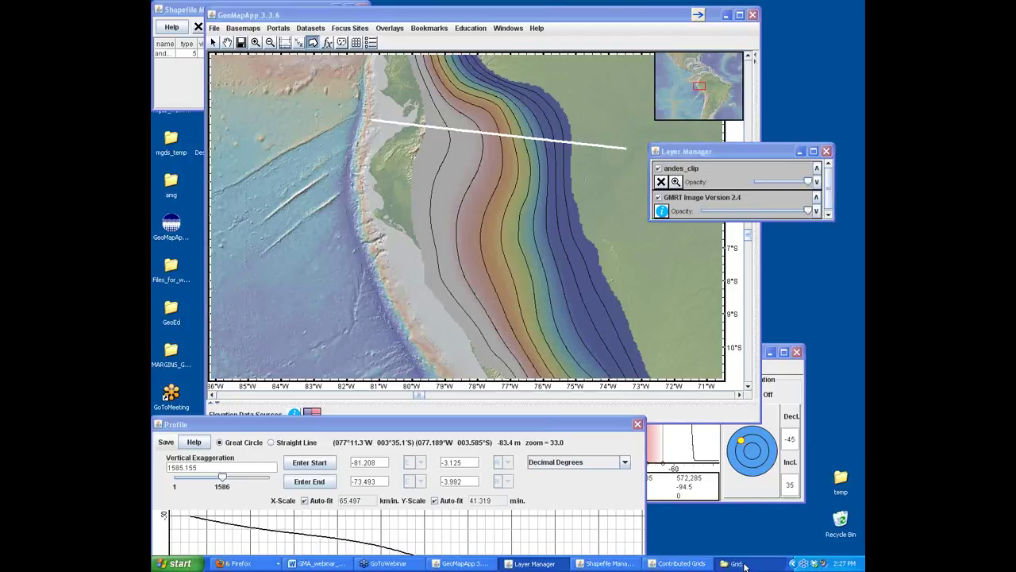
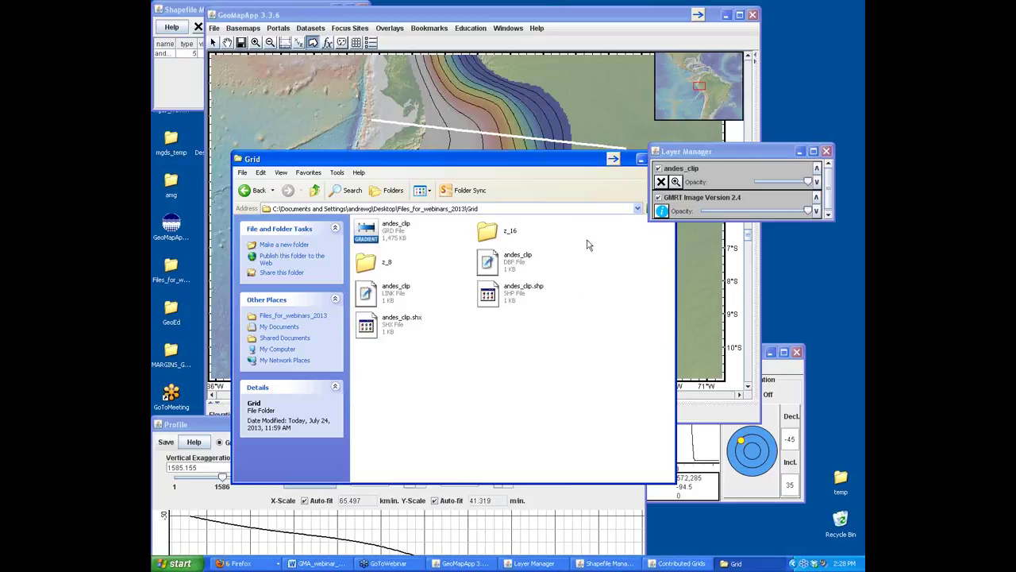
left_click(642, 160)
Close the andes_clip grid along with the Shapefile Manager and Layer Manager windows, and zoom the map to global scale
left_click(798, 387)
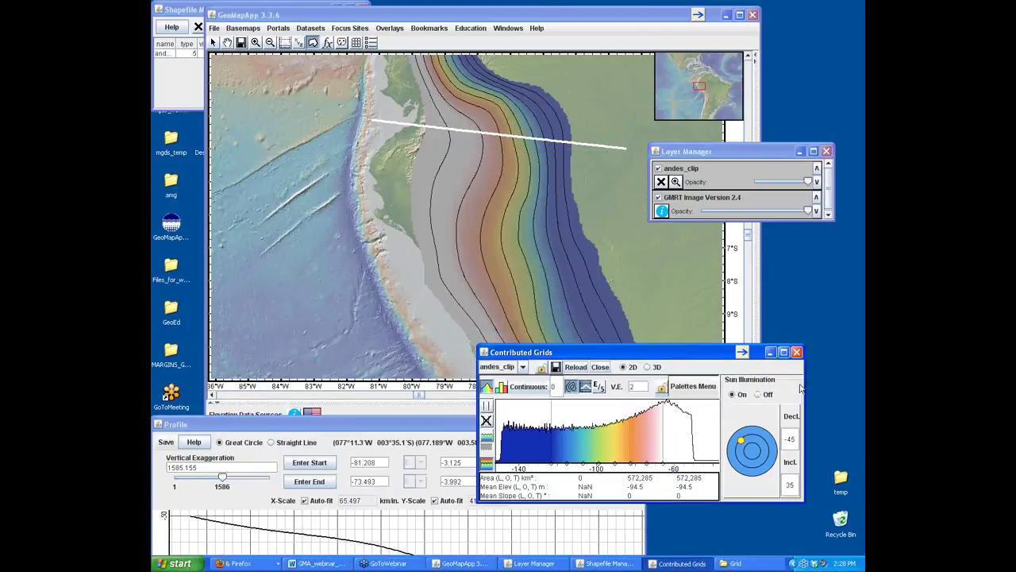
left_click(600, 367)
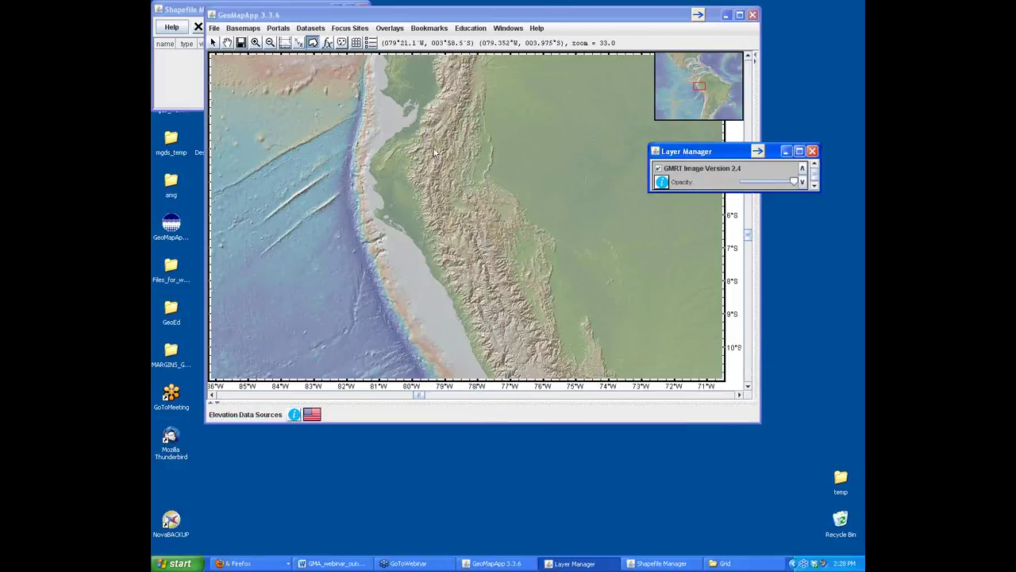
left_click(228, 4)
left_click(362, 10)
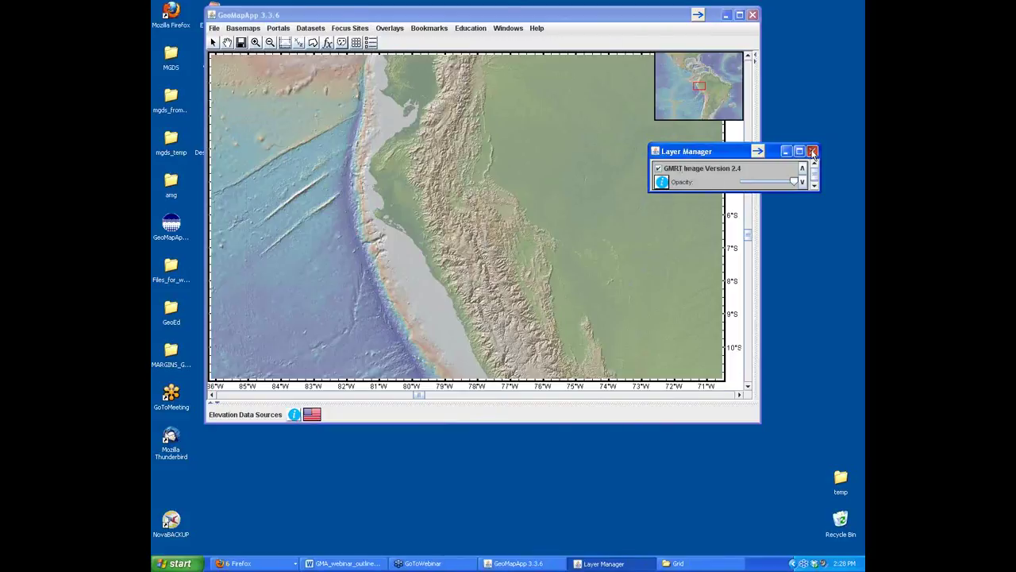
left_click(813, 151)
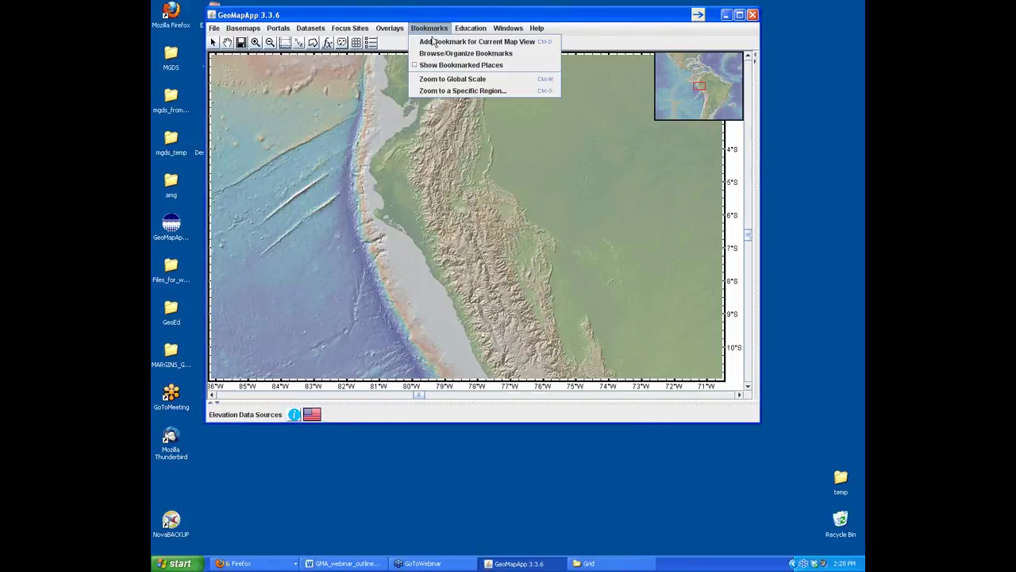
left_click(445, 82)
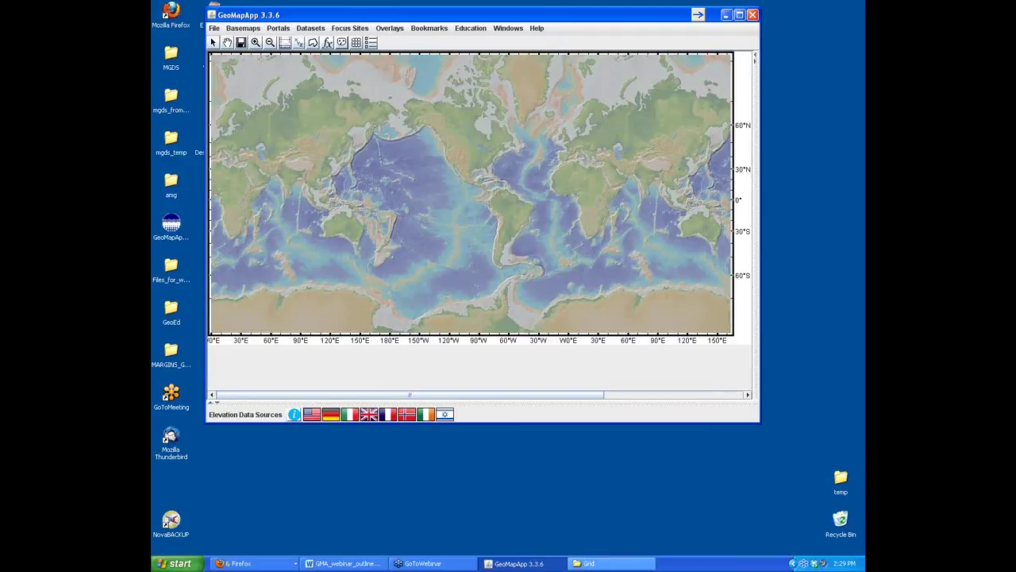
Examine the .shp, .dbf and .shx files of 2005-2006_flow in the Shapefile folder of Files_for_webinars_2013
left_click(588, 562)
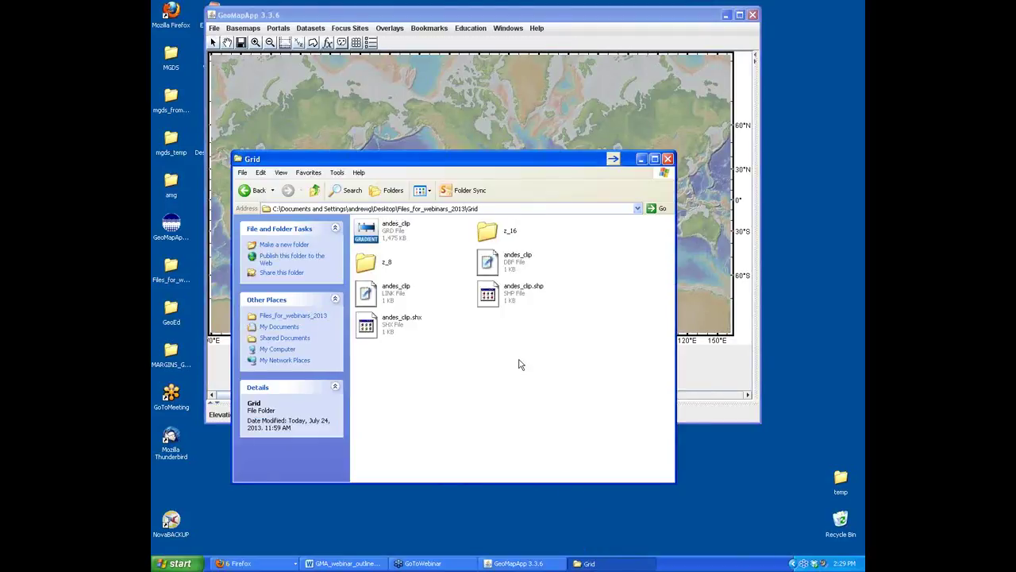
left_click(317, 197)
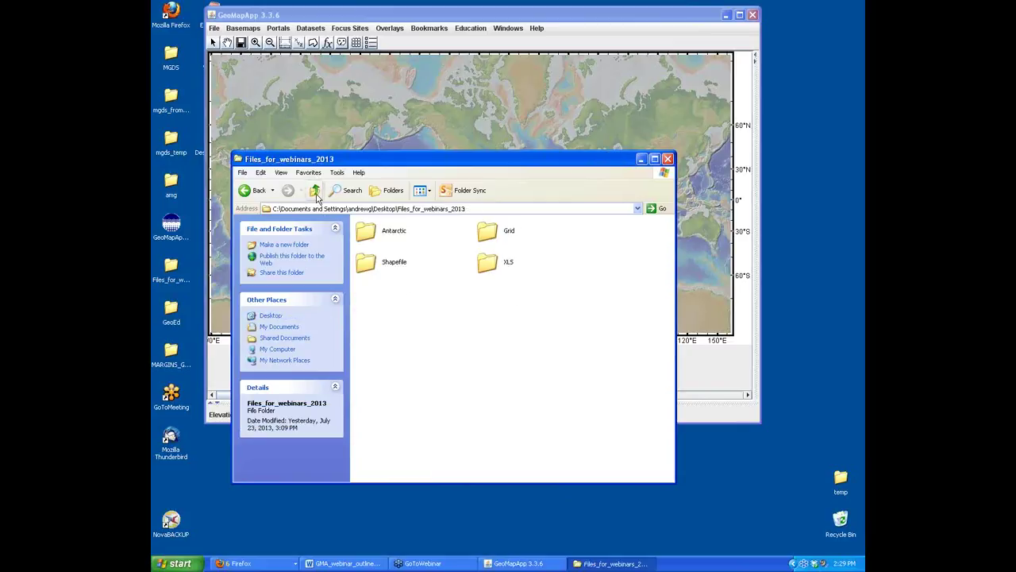
double_click(377, 264)
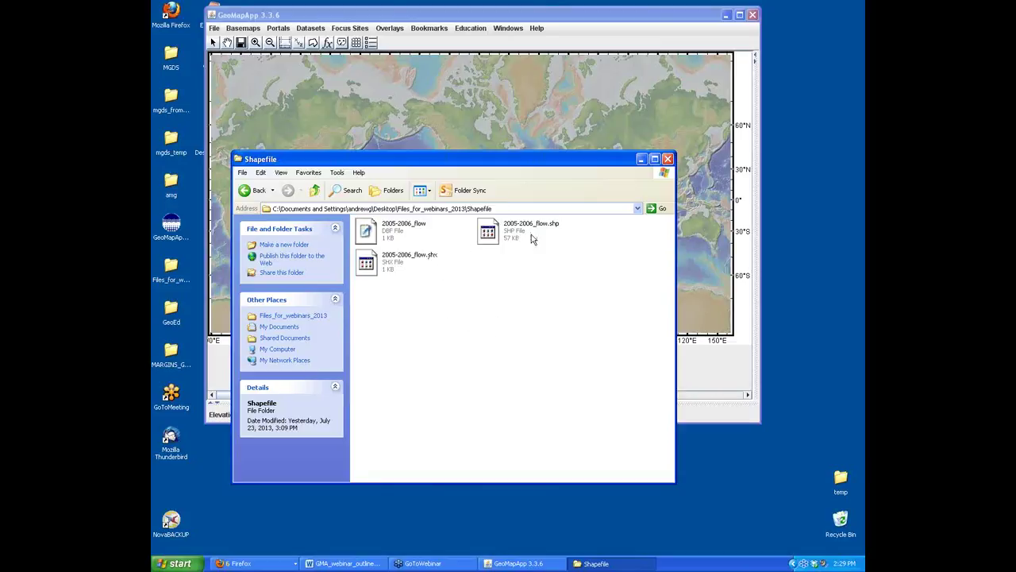
left_click(492, 242)
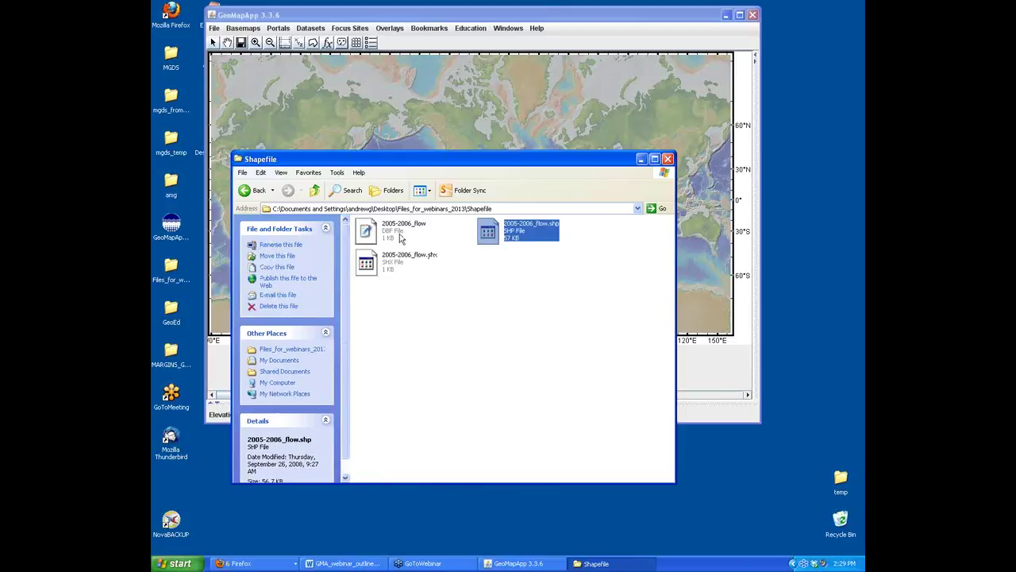
left_click(376, 241)
left_click(383, 269)
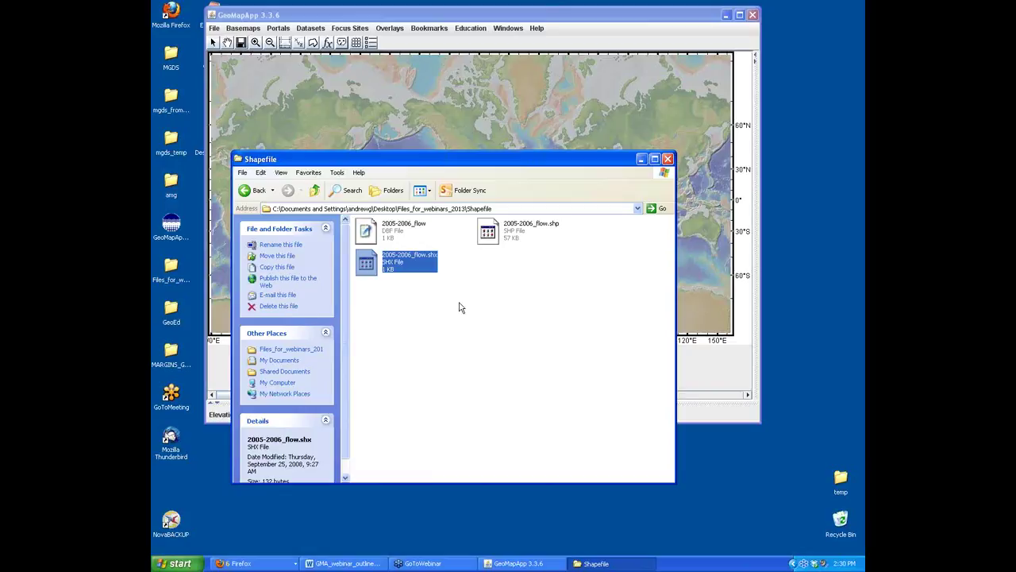
left_click(641, 159)
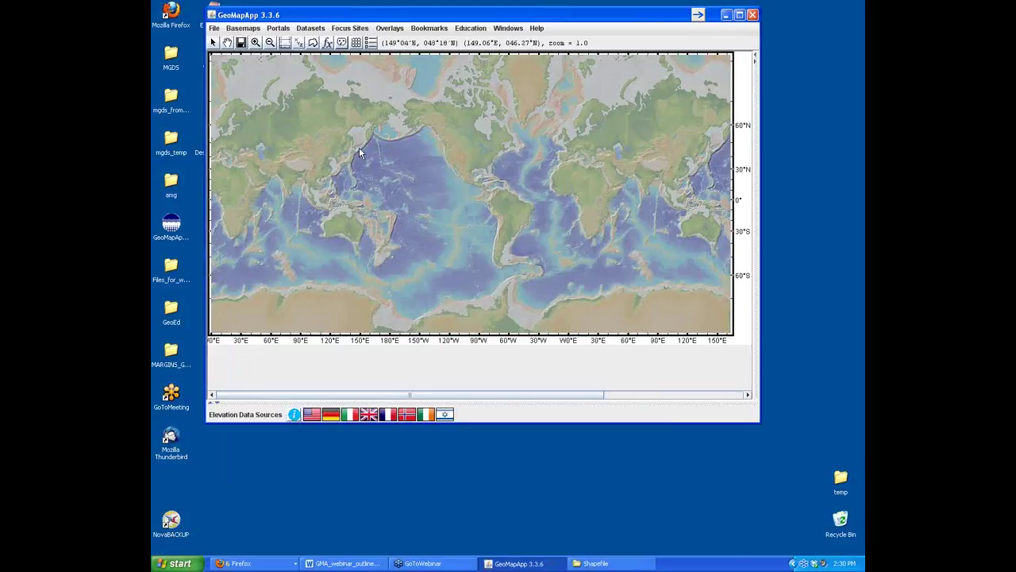
Import the ESRI shapefile 2005-2006_flow.shp from the local Shapefile folder in Files_for_webinars_2013
left_click_drag(254, 16, 250, 11)
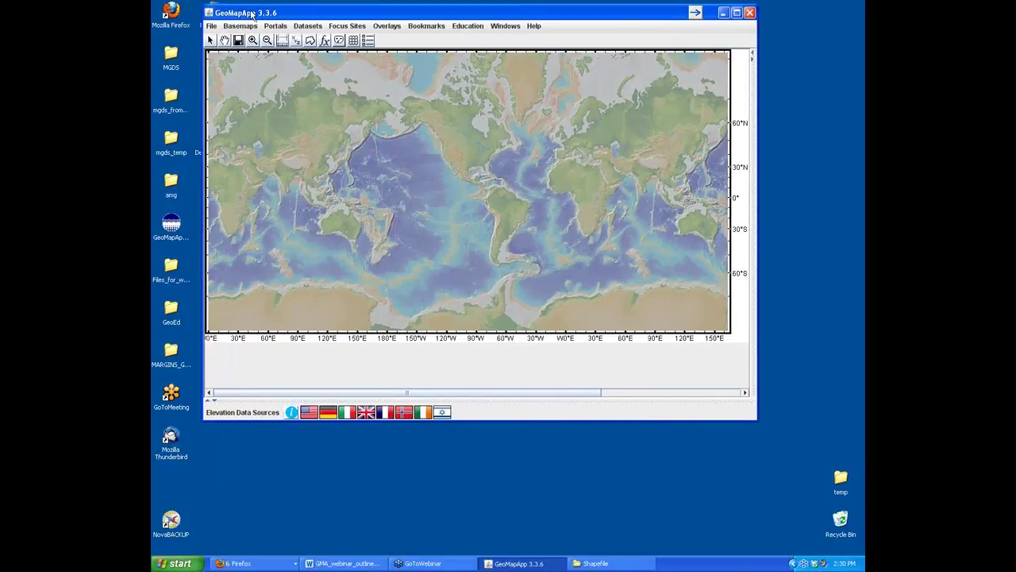
left_click(210, 25)
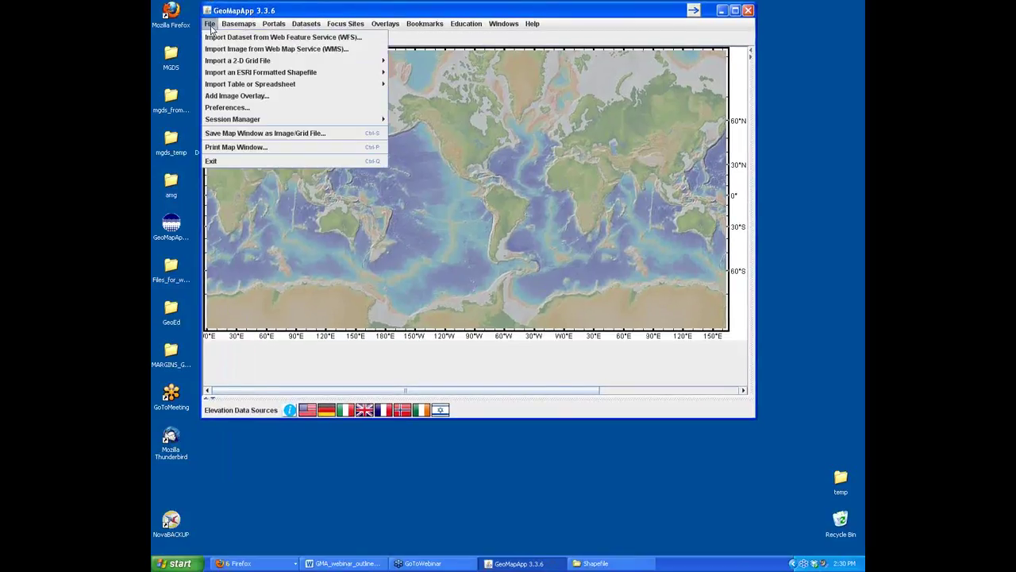
mouse_move(240, 72)
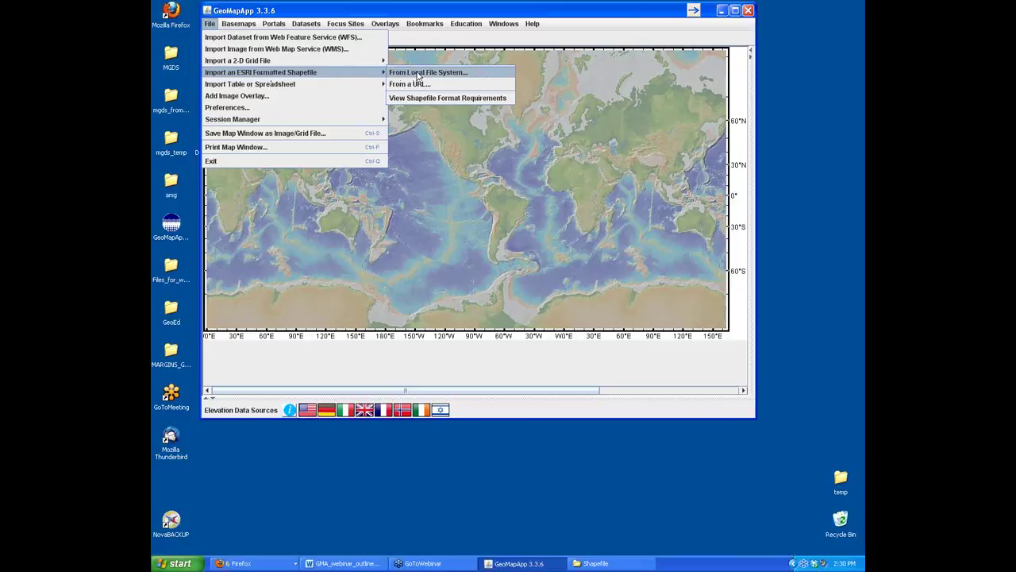
left_click(468, 73)
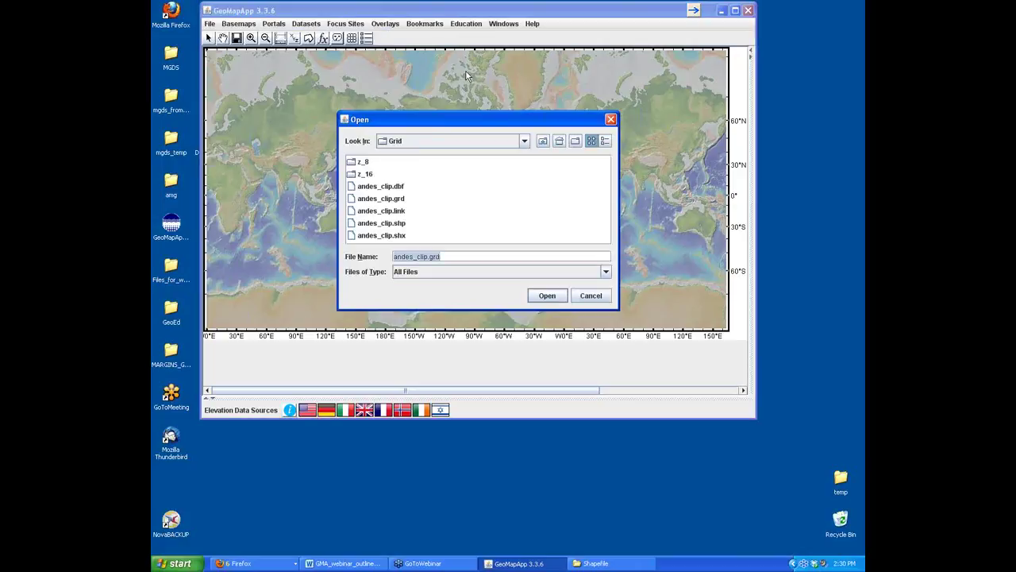
left_click(543, 145)
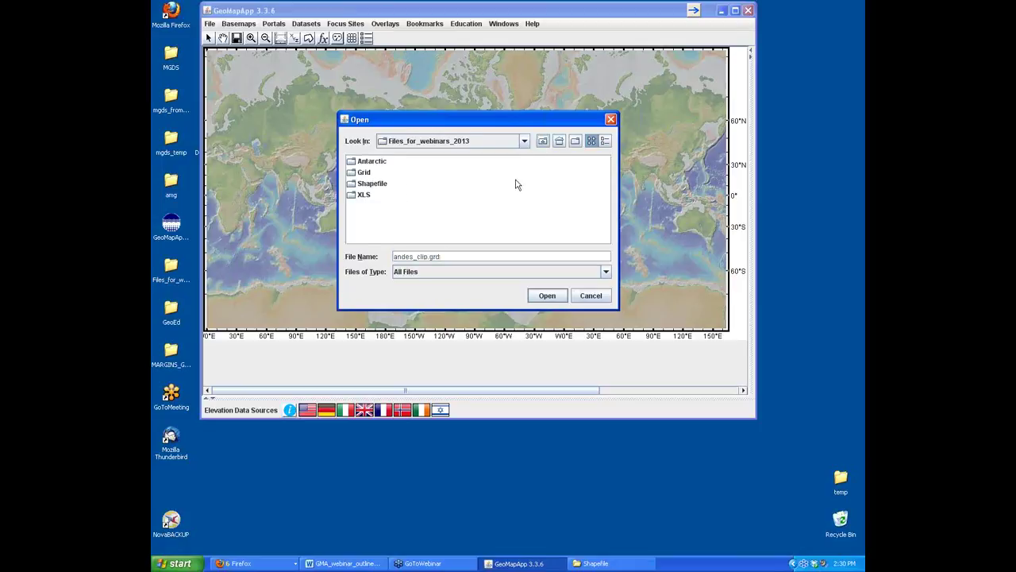
left_click(367, 186)
double_click(367, 188)
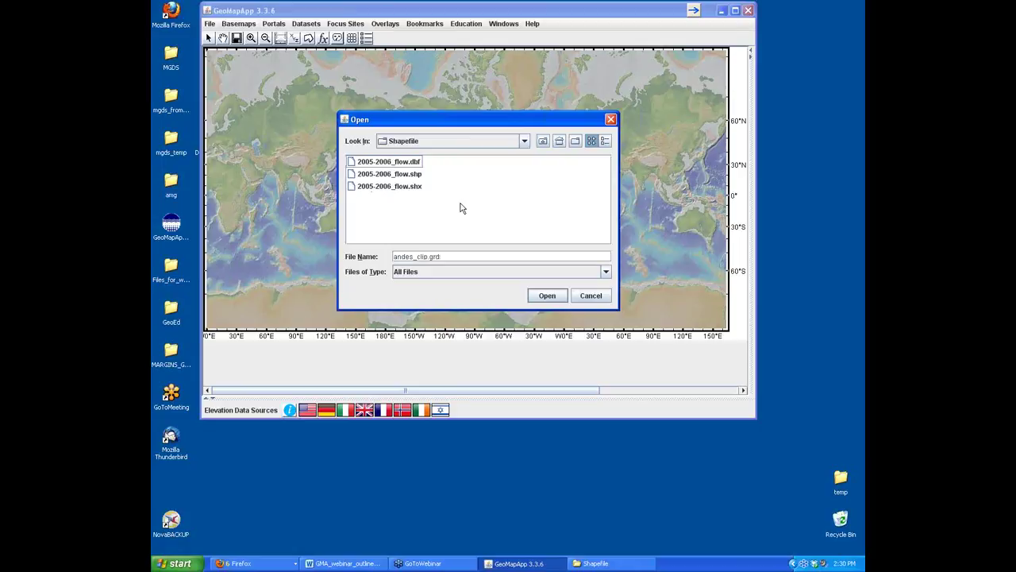
left_click(406, 179)
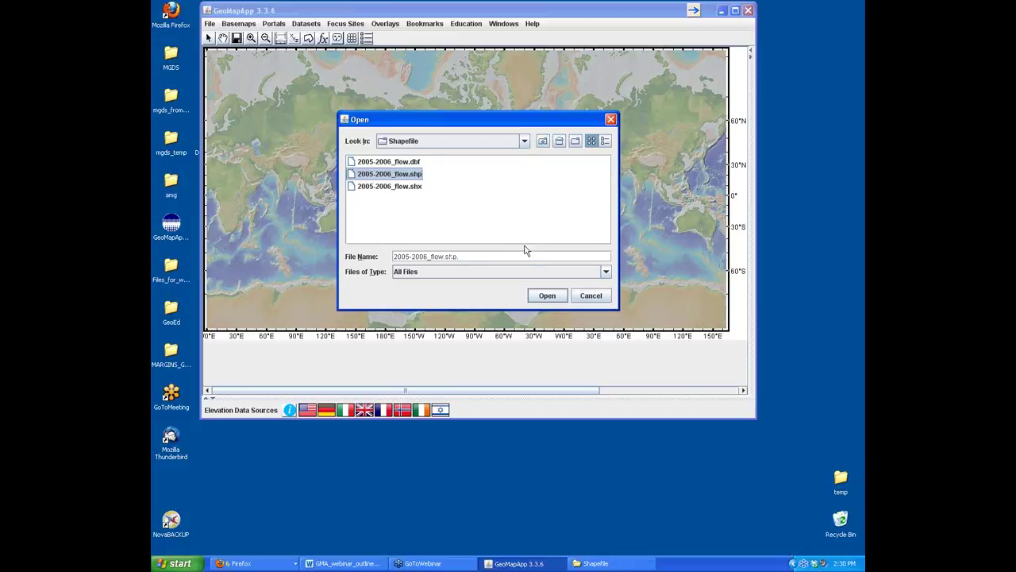
left_click(550, 295)
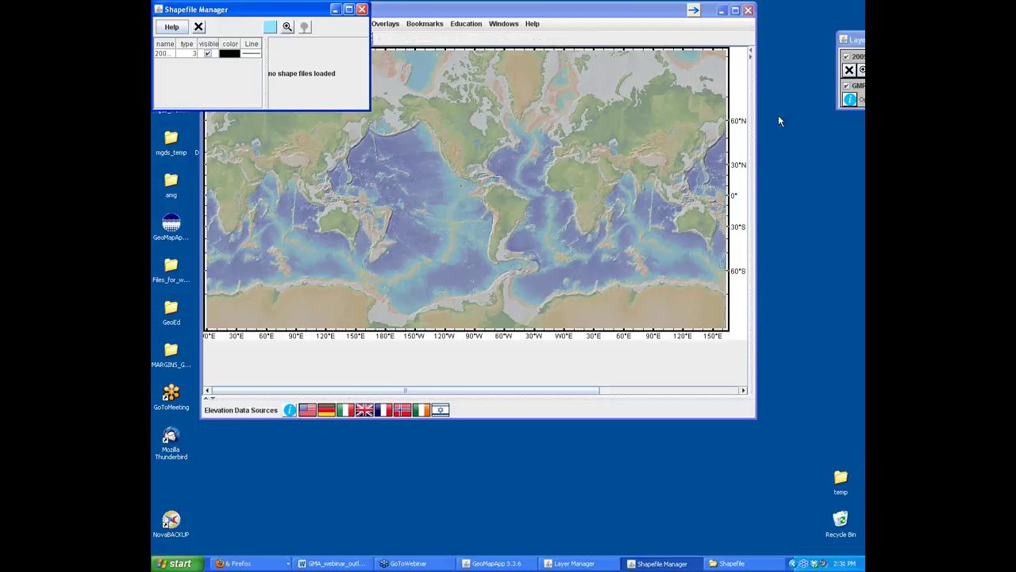
Zoom the map to the 2005-2006_flow layer, put the Layer Manager away, and bring the southern end of the flow outline into view
left_click_drag(854, 39, 728, 111)
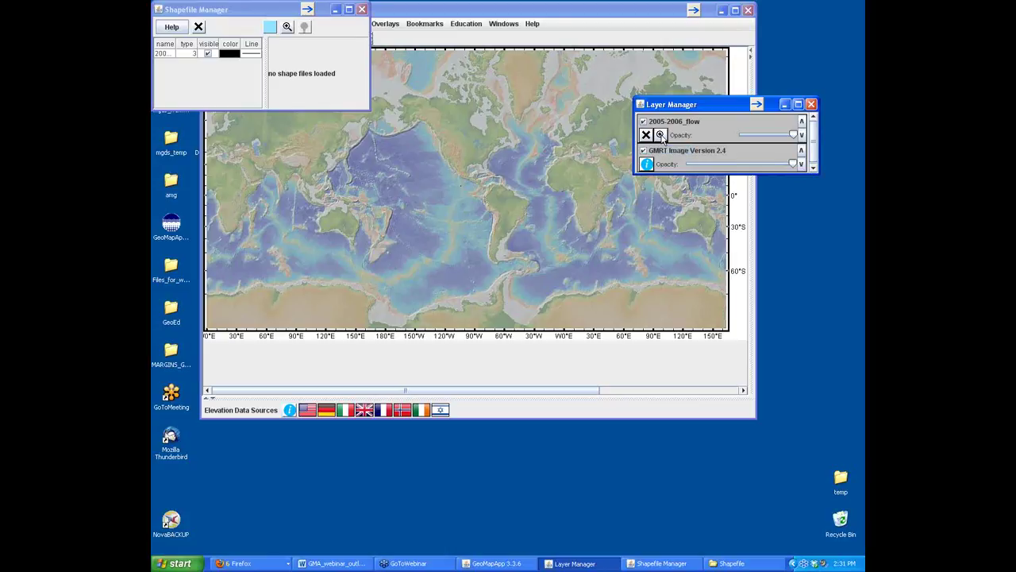
left_click(661, 135)
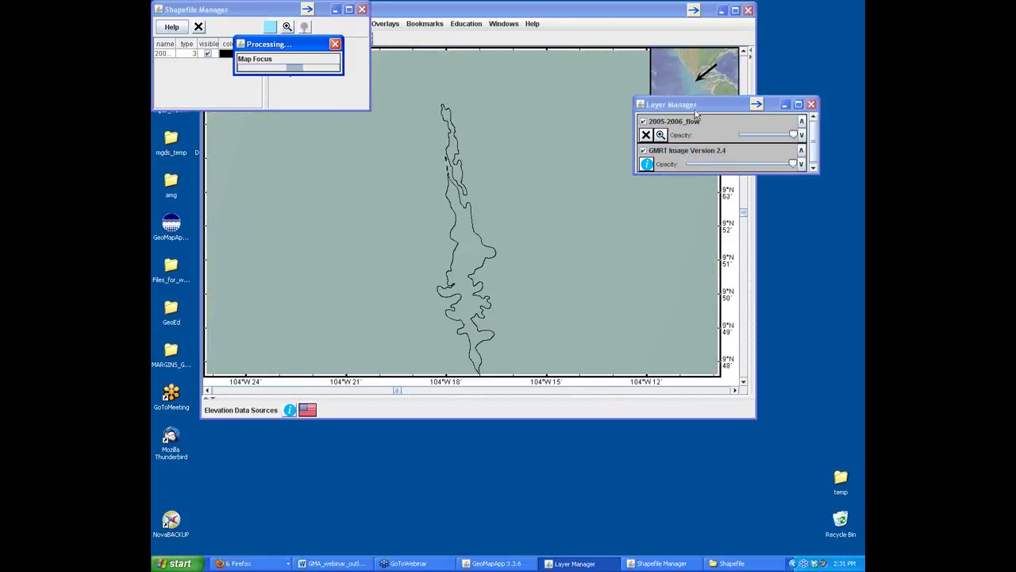
left_click(785, 104)
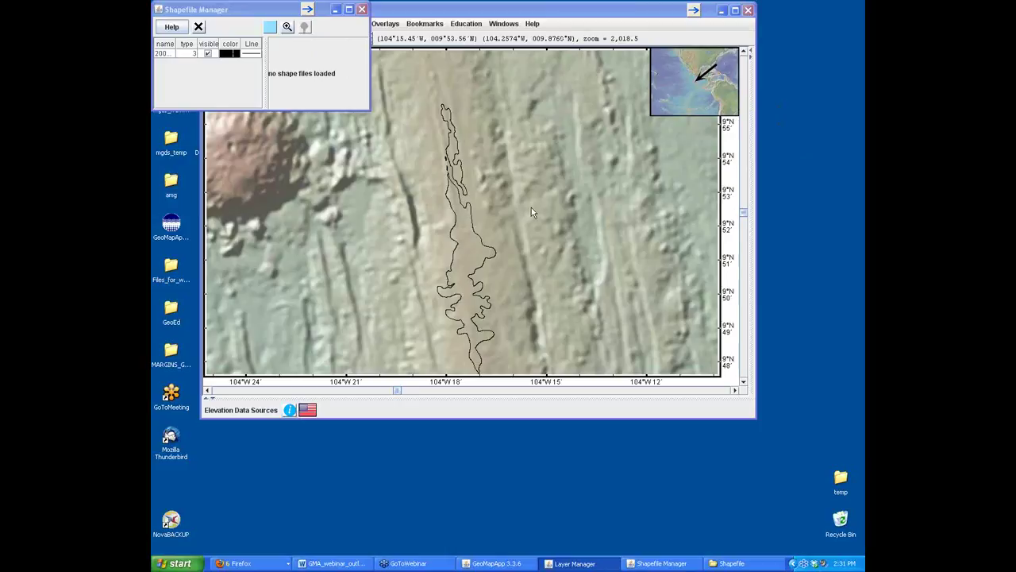
left_click(744, 383)
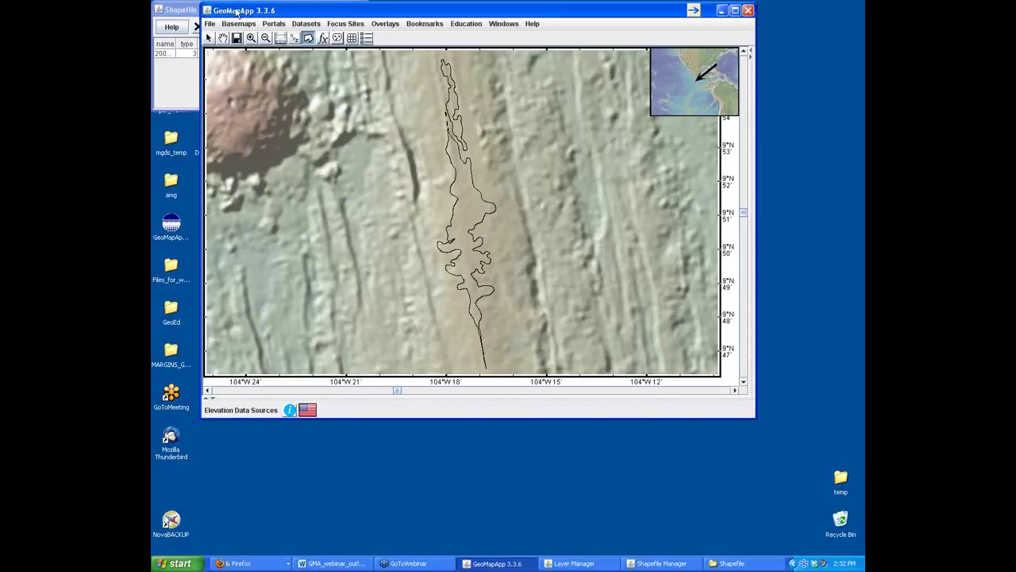
Uncover the Shapefile Manager, select the 2005-2006_flow shapefile to list its classes, and widen the name column
left_click_drag(236, 14, 279, 74)
left_click(217, 12)
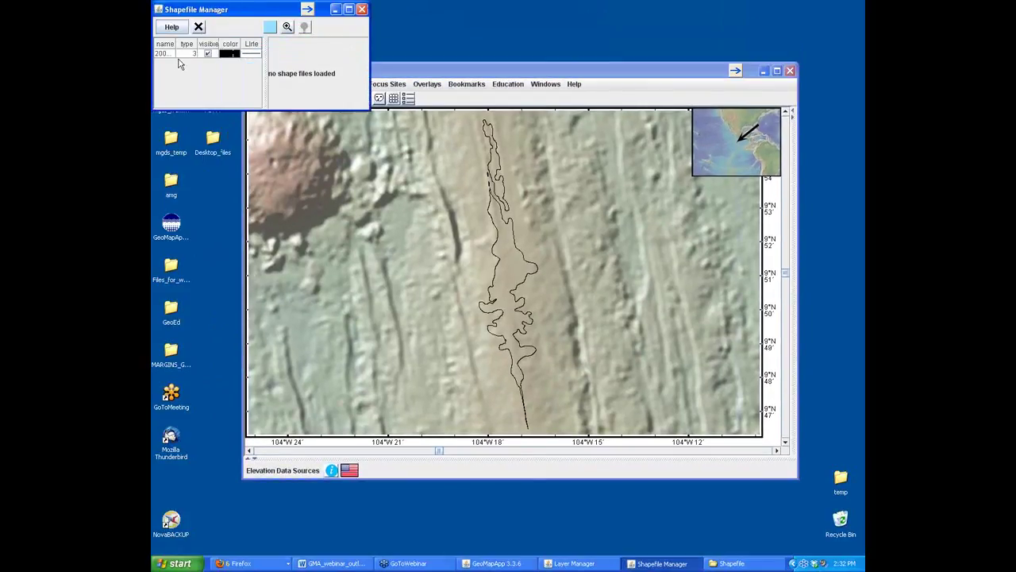
left_click(170, 54)
left_click_drag(176, 44, 199, 45)
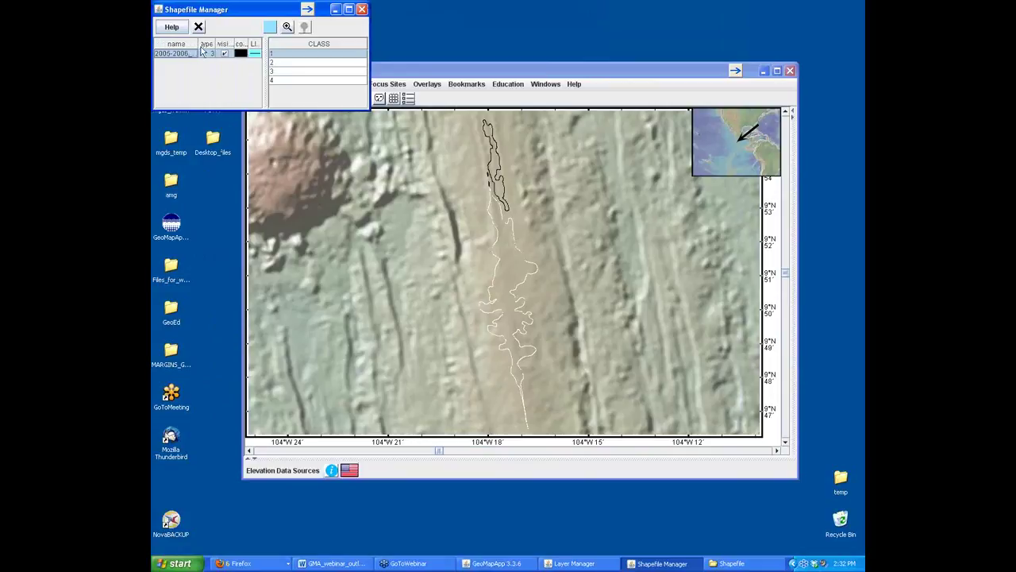
Highlight the flow shapefile's classes 1 to 4 one after another to see their outlines on the map, finishing with class 1
left_click(308, 71)
left_click(309, 82)
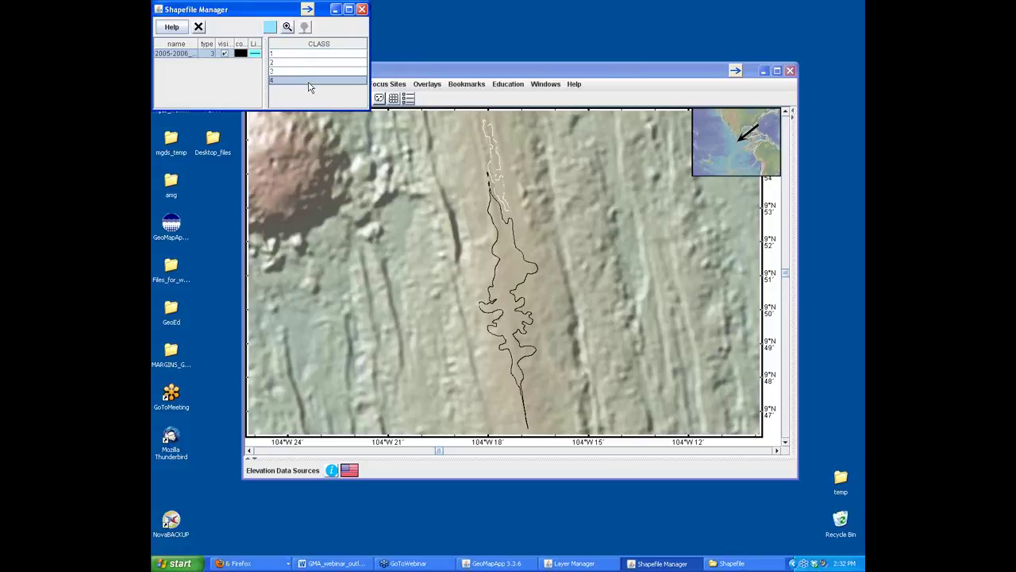
left_click(310, 54)
left_click(309, 64)
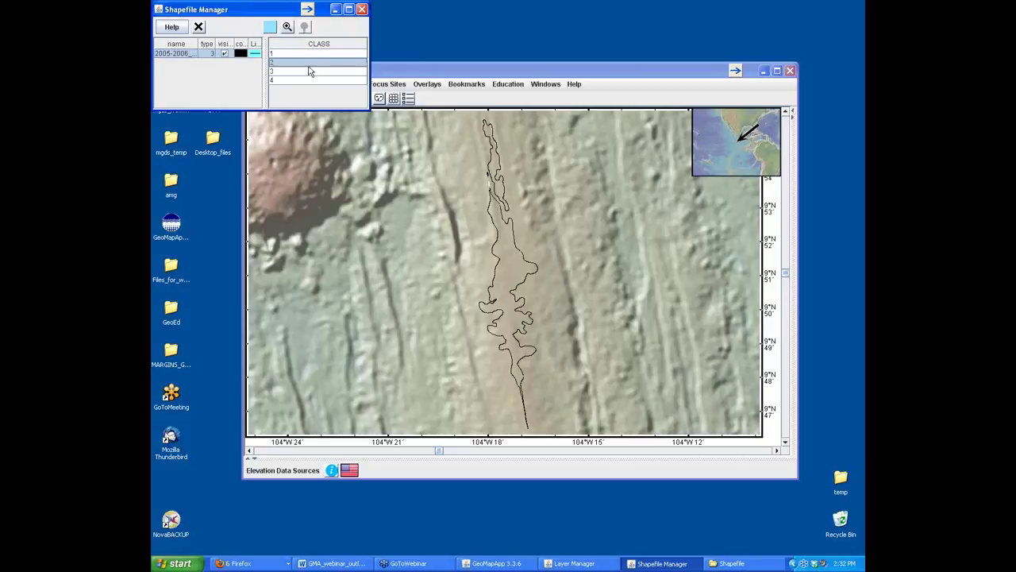
left_click(310, 72)
left_click(310, 82)
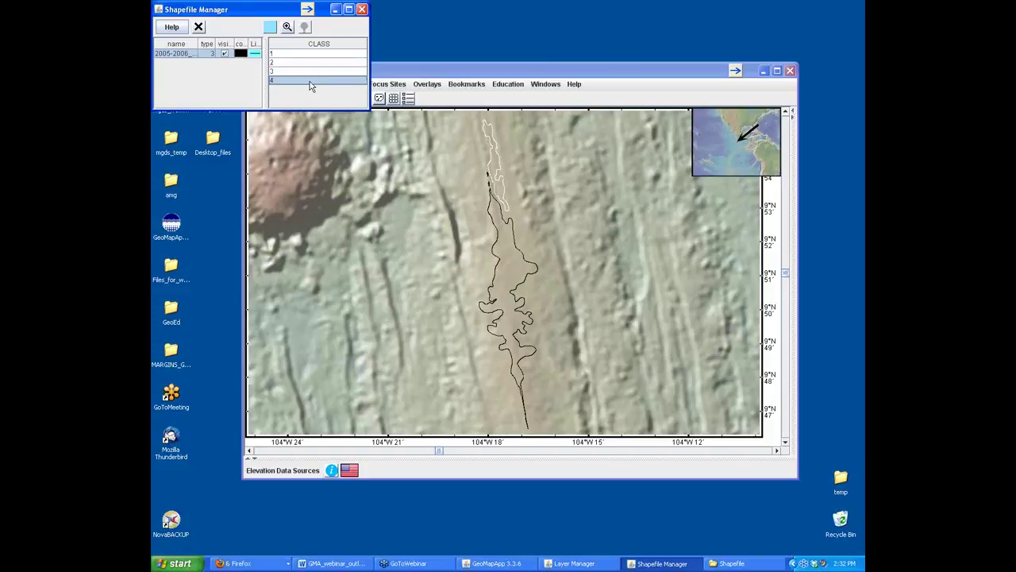
left_click(309, 54)
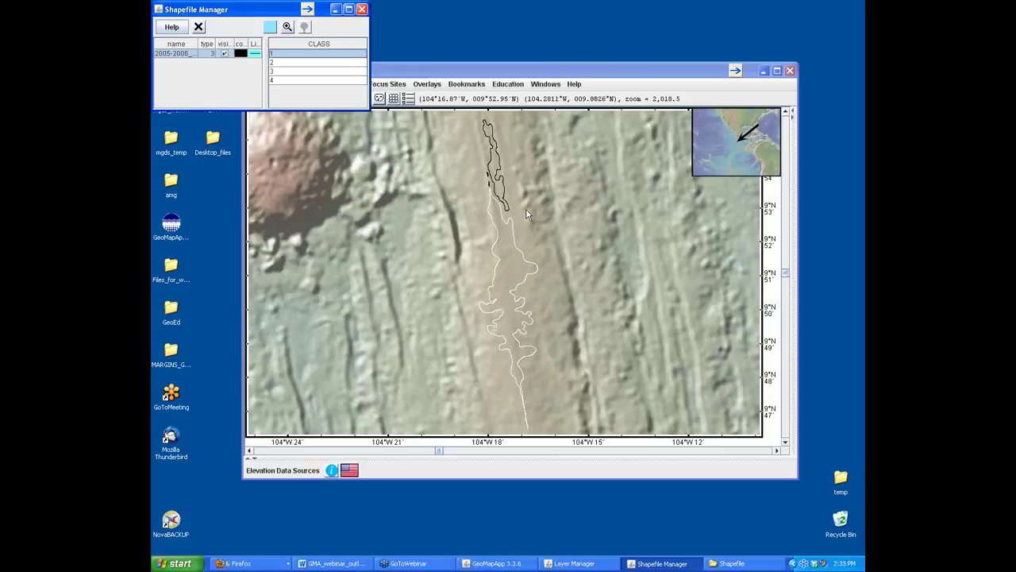
Open the basemaps as a searchable tear-off window and widen it beside the map
left_click_drag(524, 75, 524, 84)
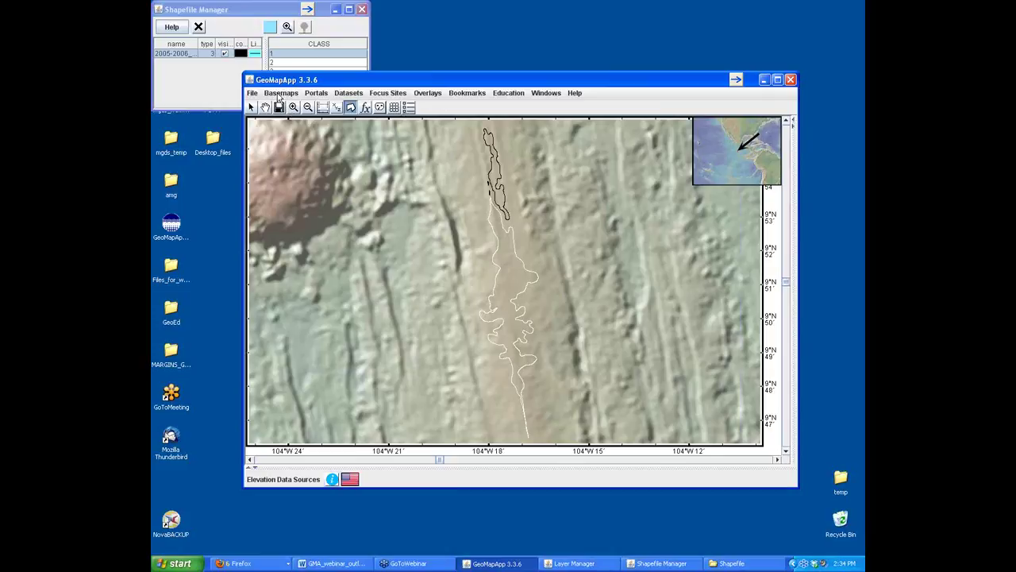
left_click(282, 94)
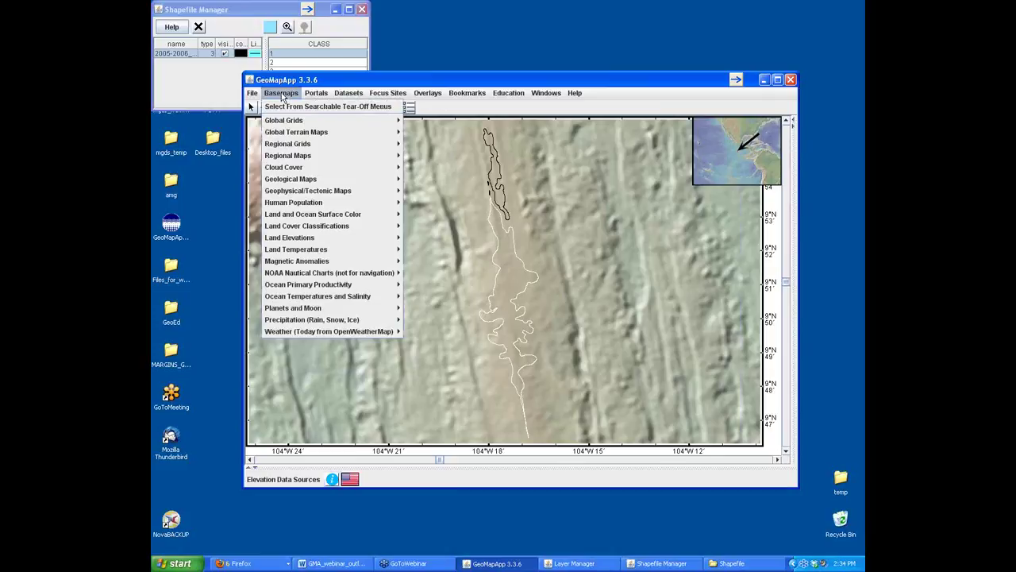
left_click(334, 110)
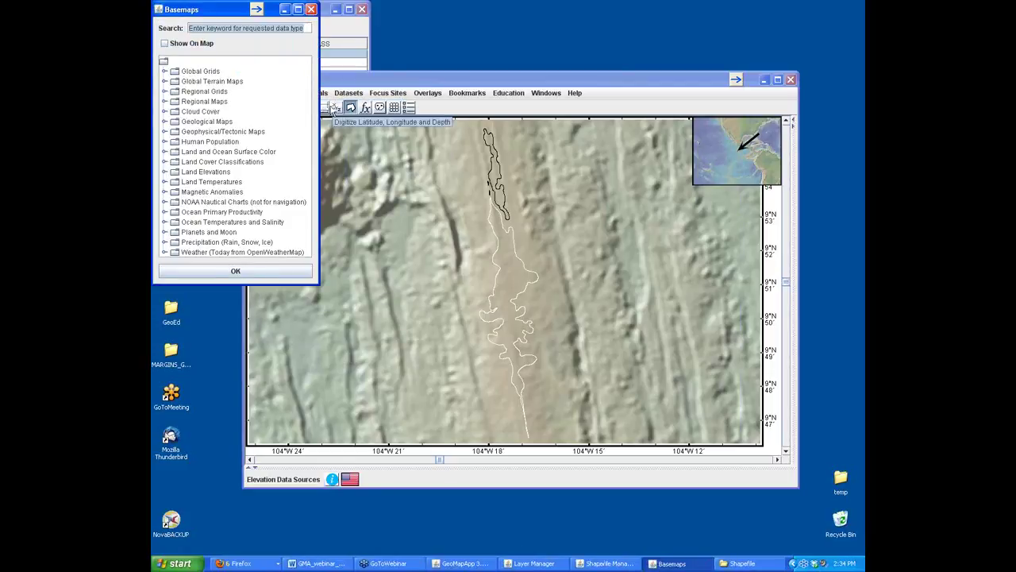
mouse_move(227, 15)
left_mouse_down()
mouse_move(254, 19)
mouse_move(243, 18)
left_mouse_up()
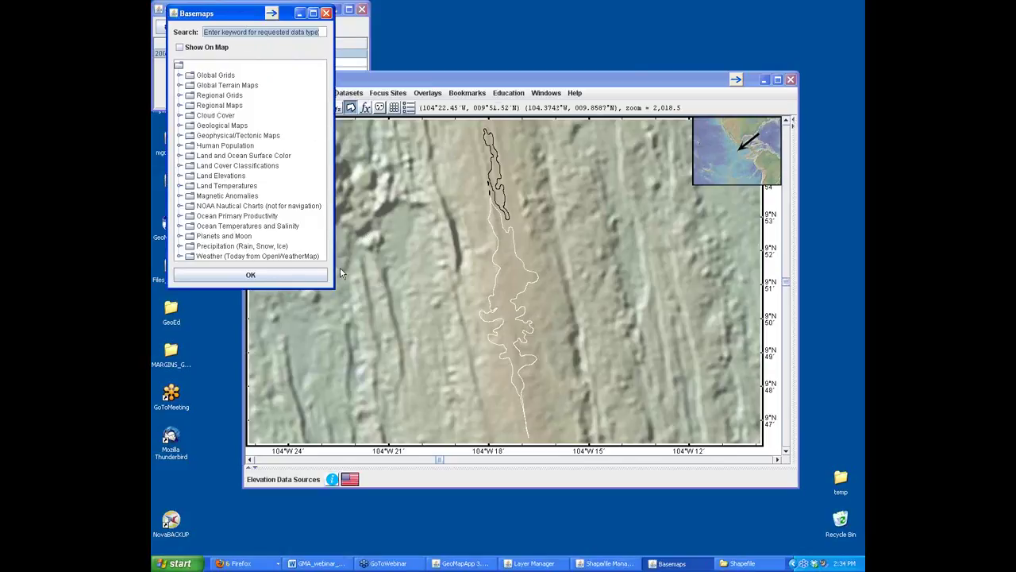
left_click_drag(334, 282, 397, 287)
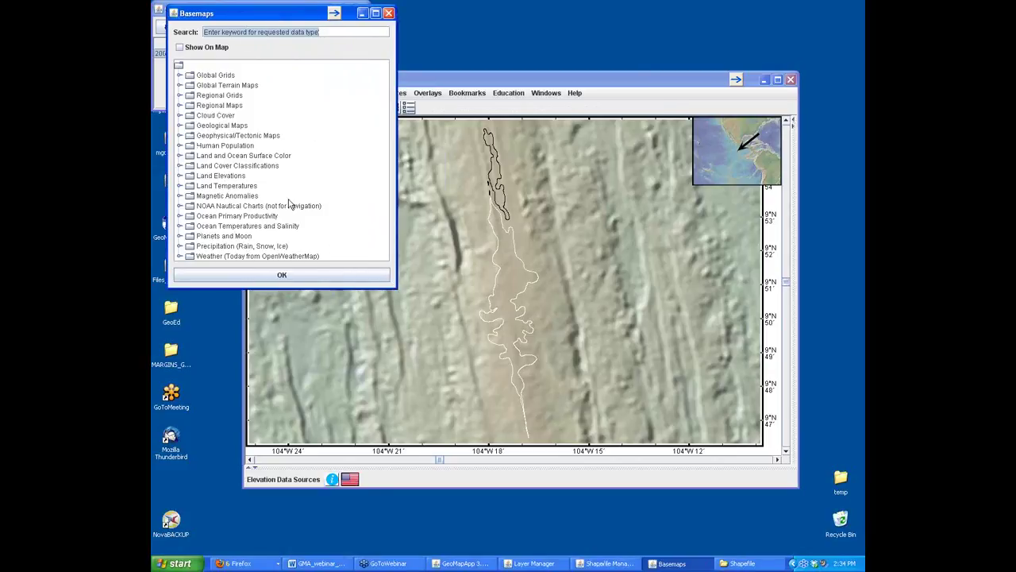
Load the High-resolution Grids (5m, from ABE) basemap from the regional bathymetry grids for the Pacific Ocean, East Pacific Rise, EPR at 9N
left_click(180, 96)
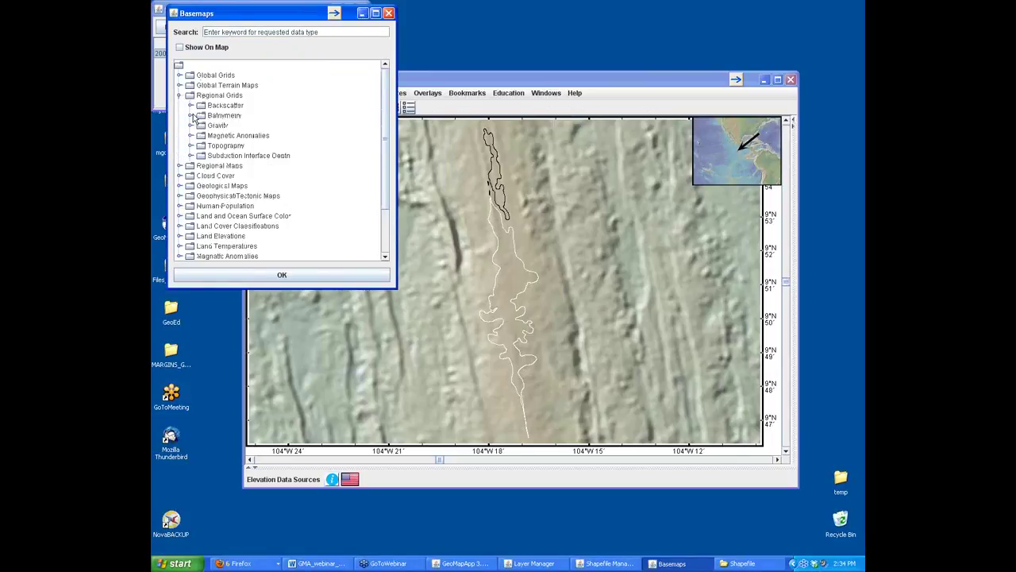
left_click(190, 116)
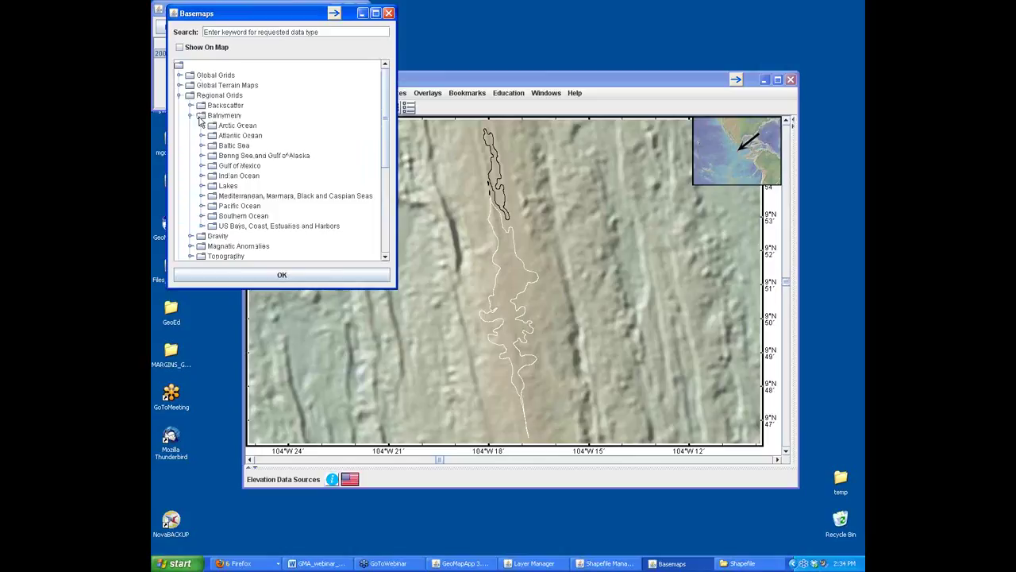
left_click(202, 206)
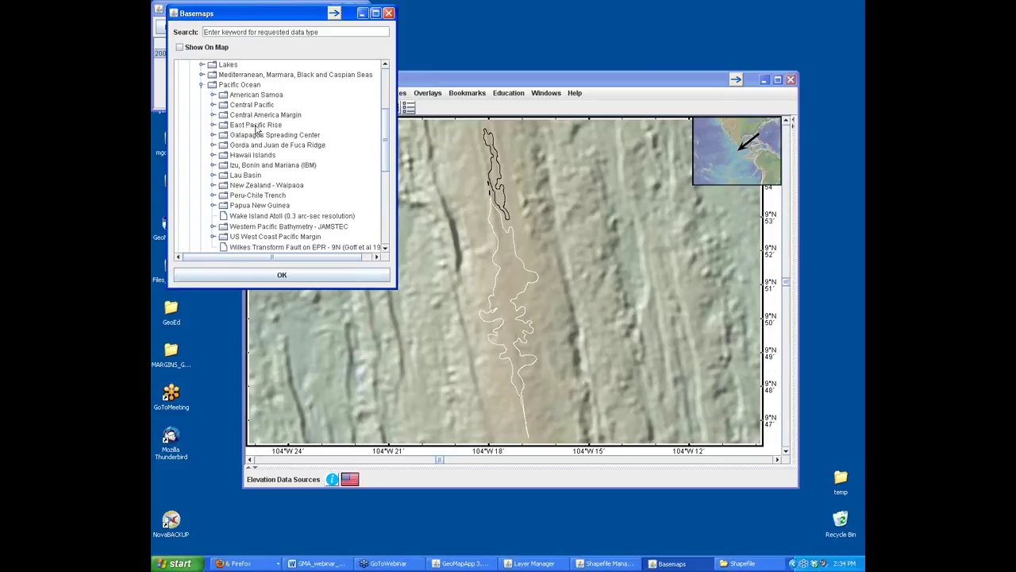
left_click(213, 126)
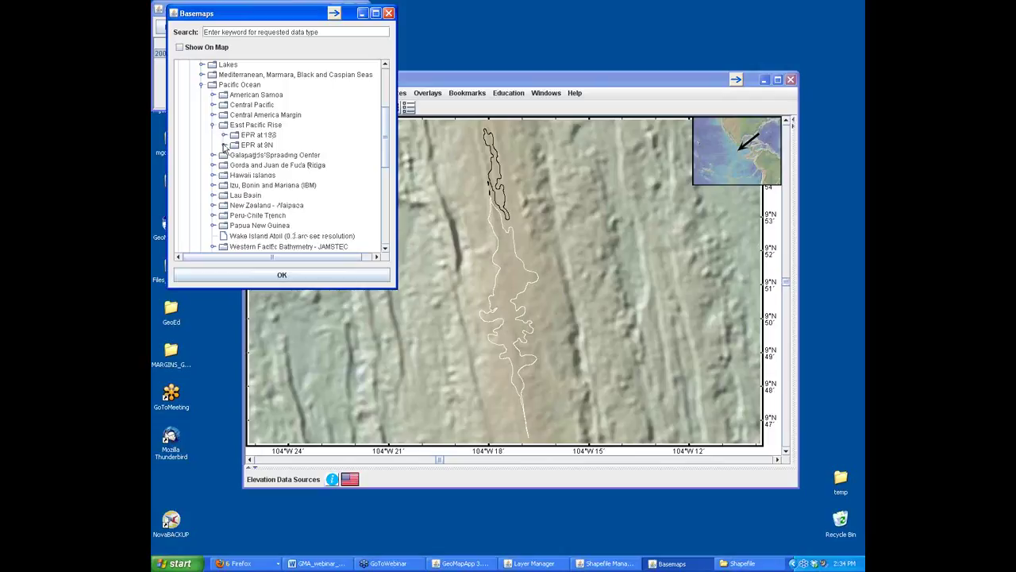
left_click(224, 145)
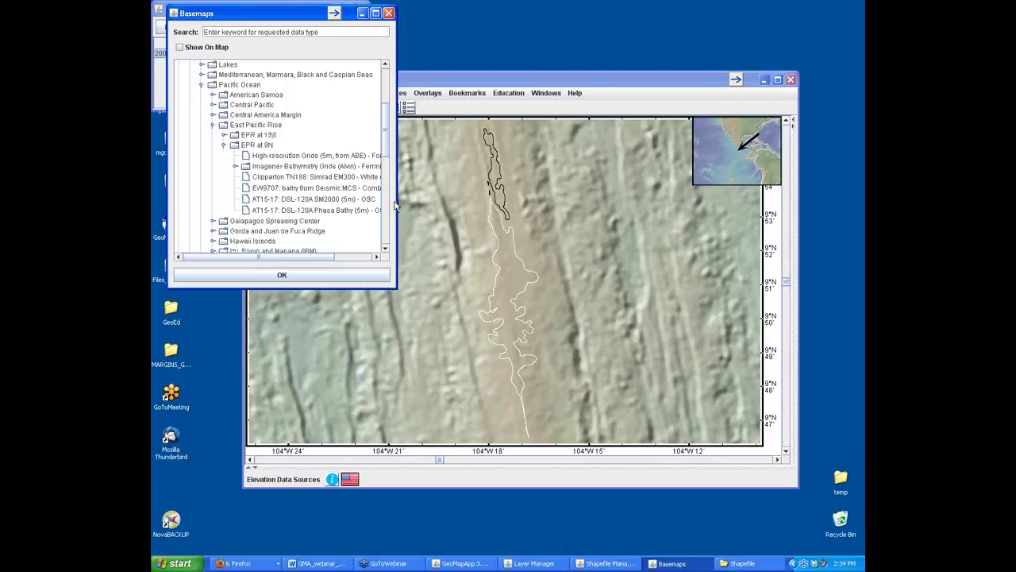
left_click_drag(396, 201, 468, 205)
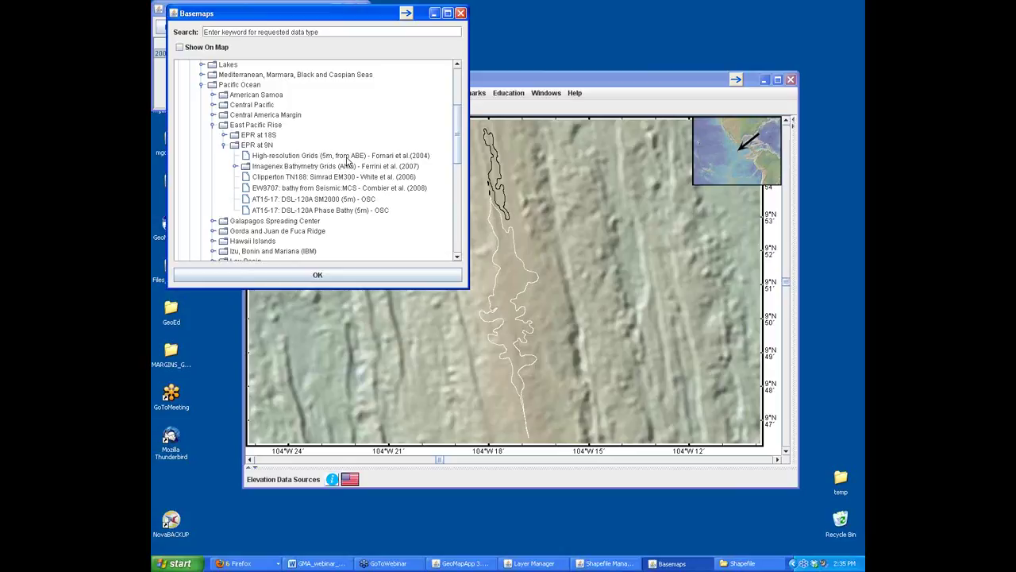
left_click(346, 156)
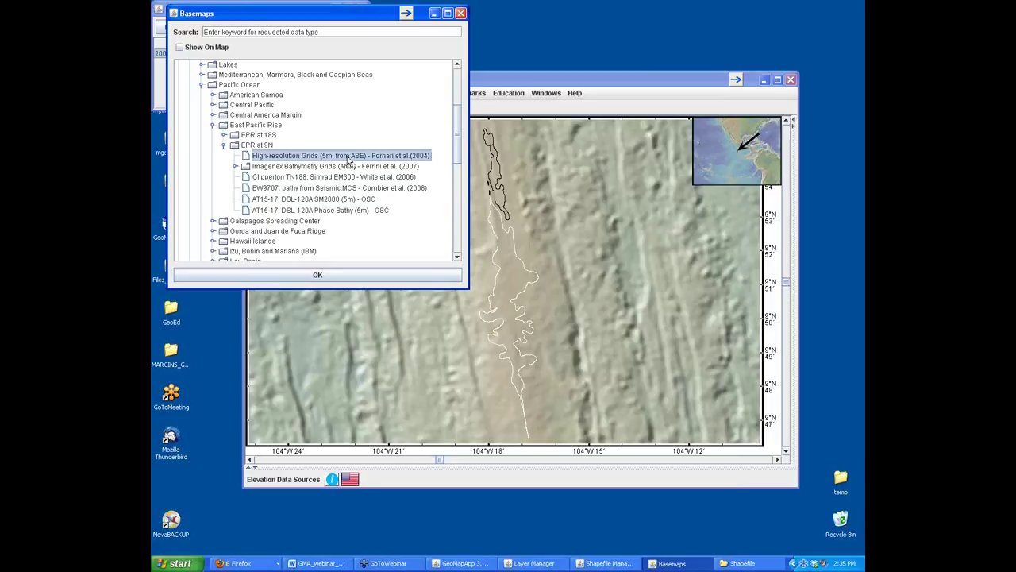
left_click(332, 281)
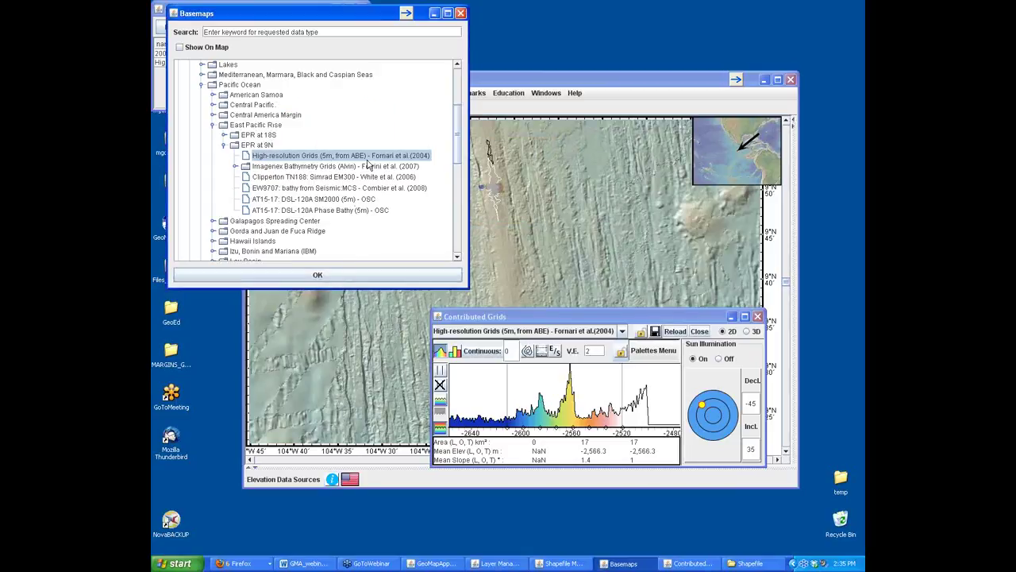
Clear the Basemaps and Contributed Grids windows out of the way and zoom in closely on the northern ABE grid near 9°50'N
left_click(434, 12)
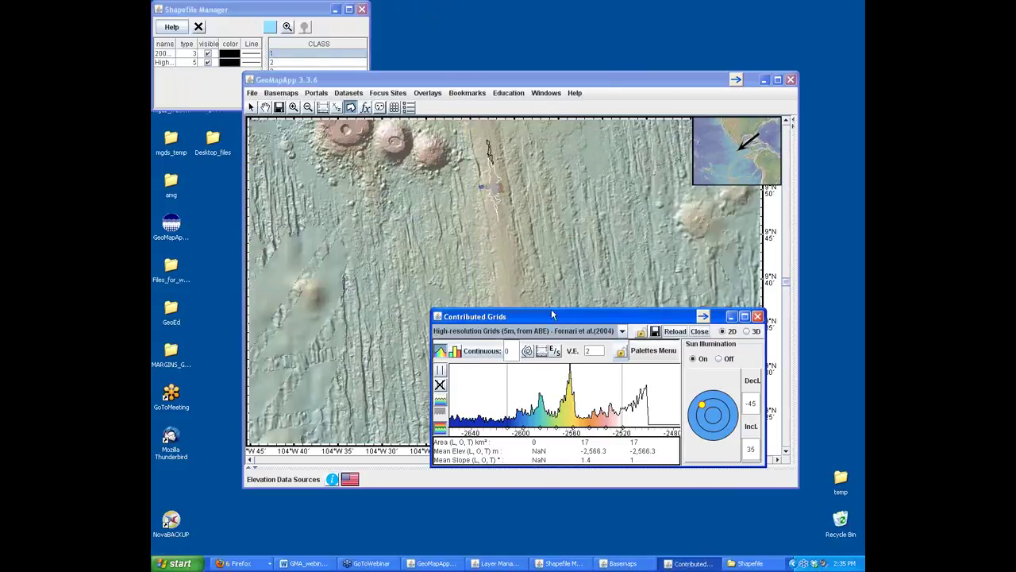
left_click_drag(560, 320, 551, 376)
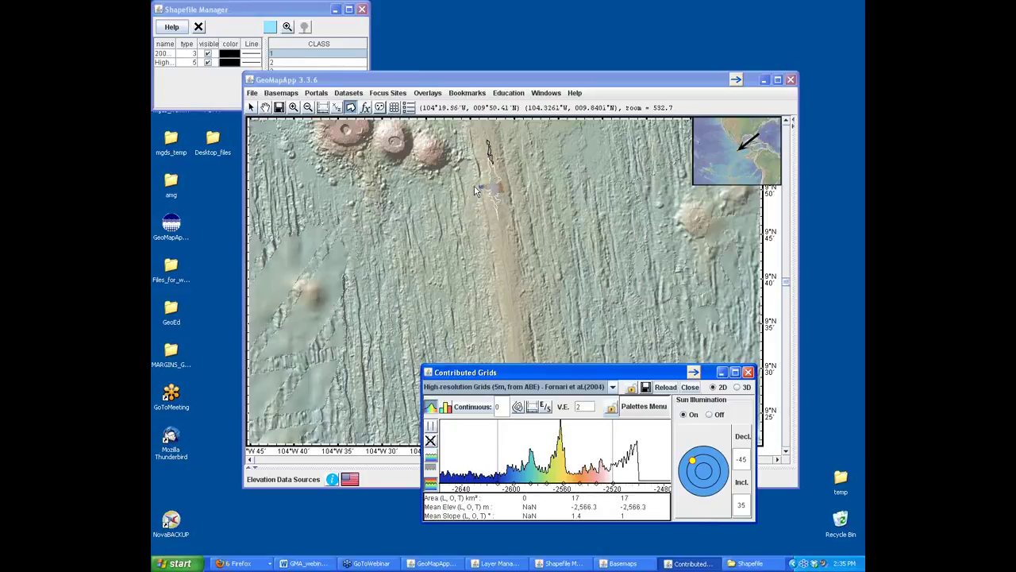
left_click(293, 111)
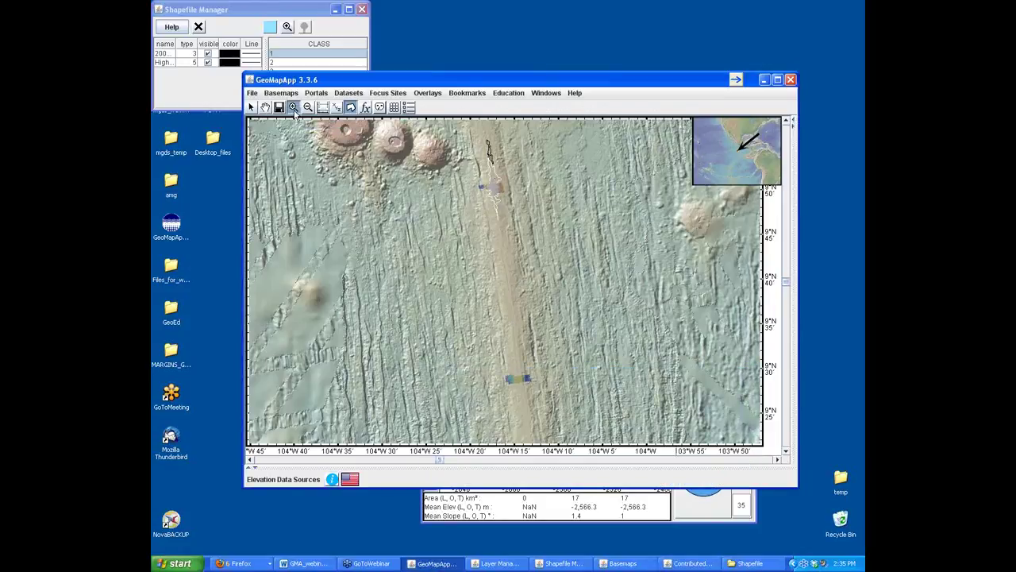
left_click(294, 108)
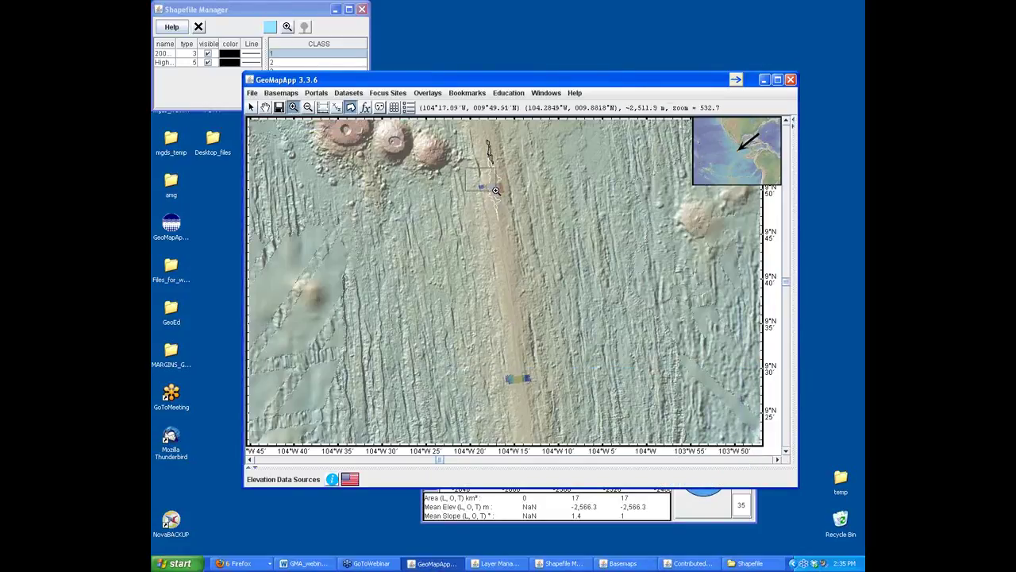
left_click_drag(530, 216, 466, 167)
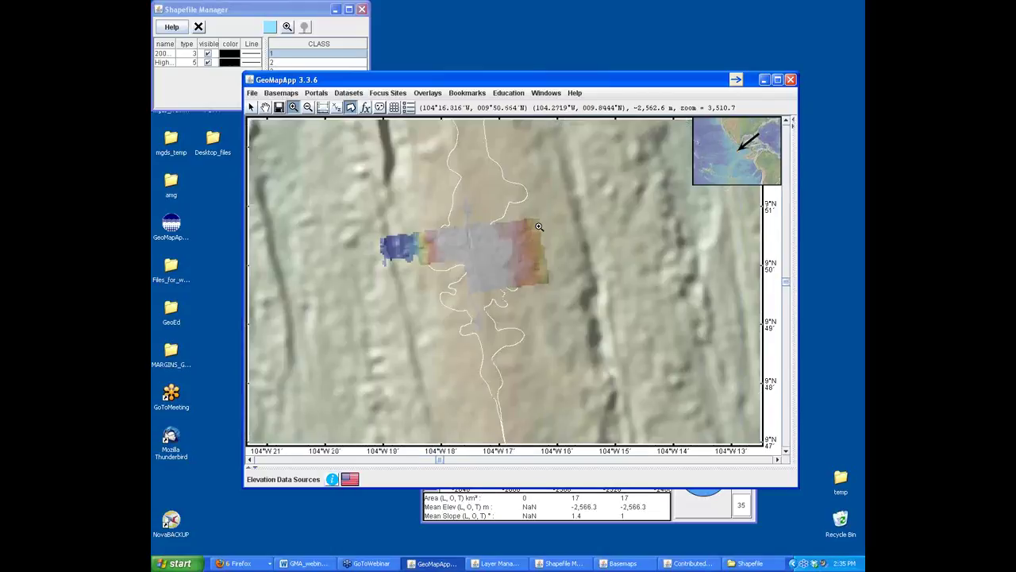
left_click(473, 250)
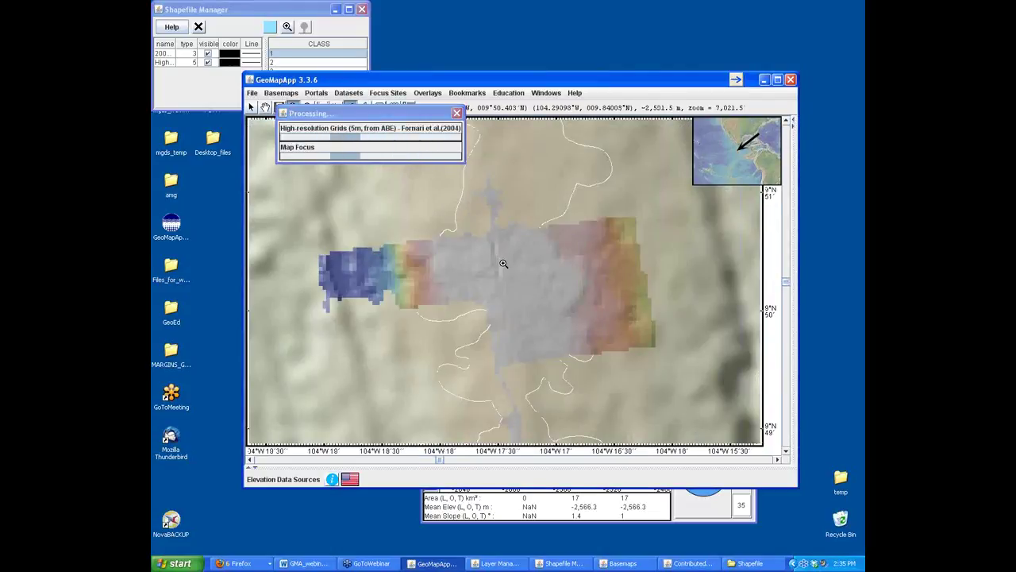
left_click_drag(410, 222, 678, 382)
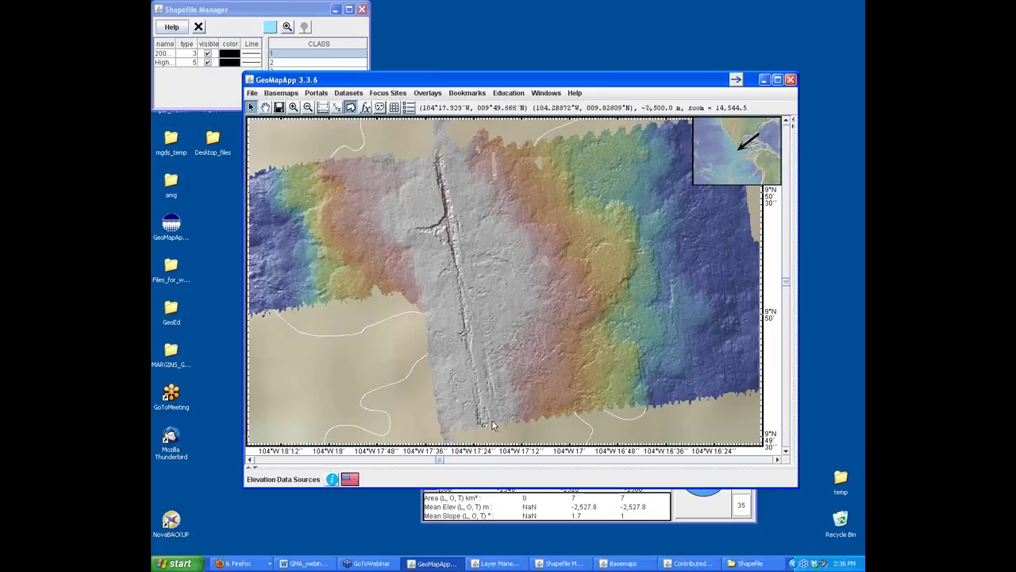
Move the 2005-2006_flow layer above the High-resolution Grids layer in the Layer Manager, and close the manager
left_click(500, 562)
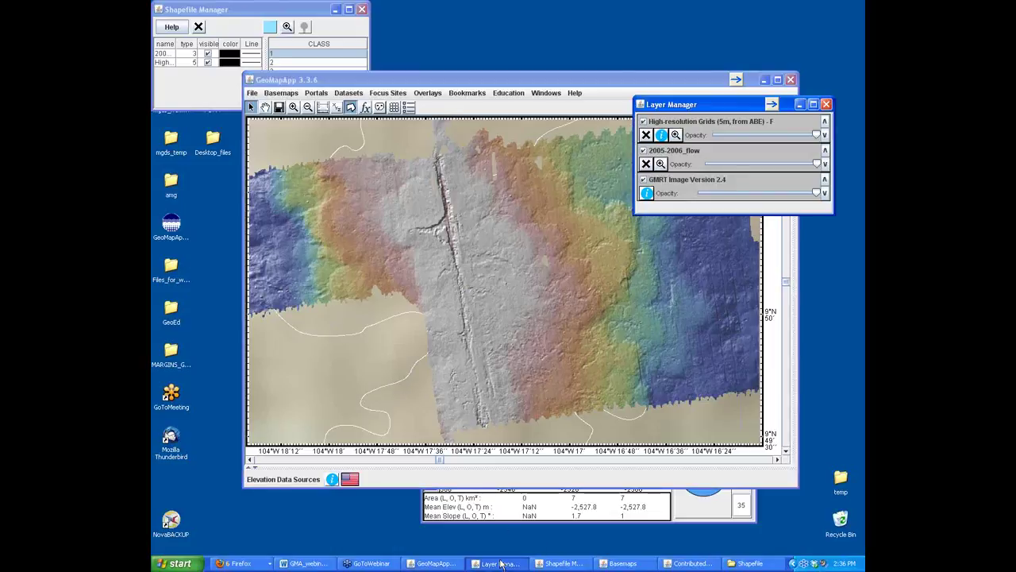
left_click(691, 563)
left_click(826, 104)
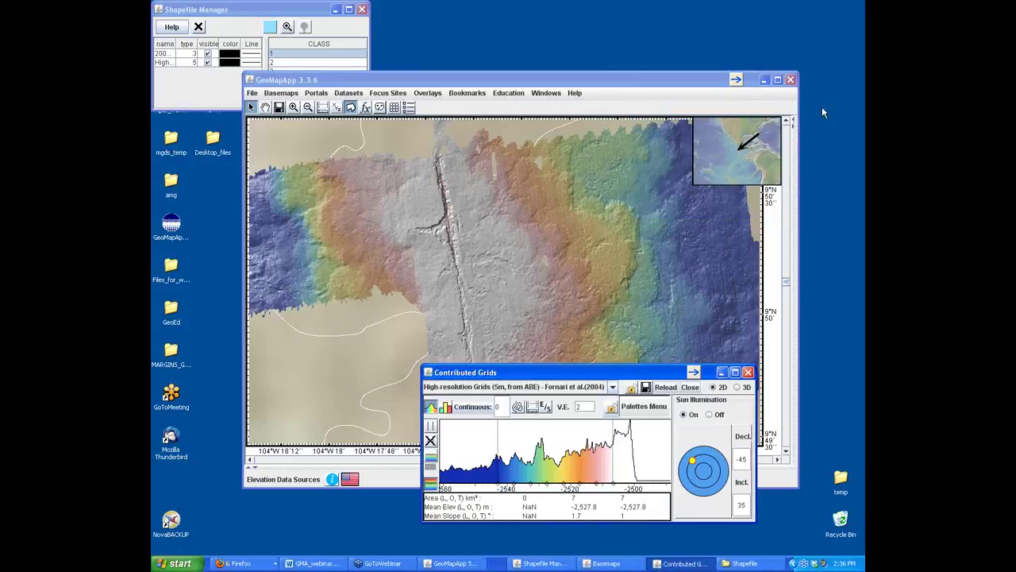
left_click(410, 107)
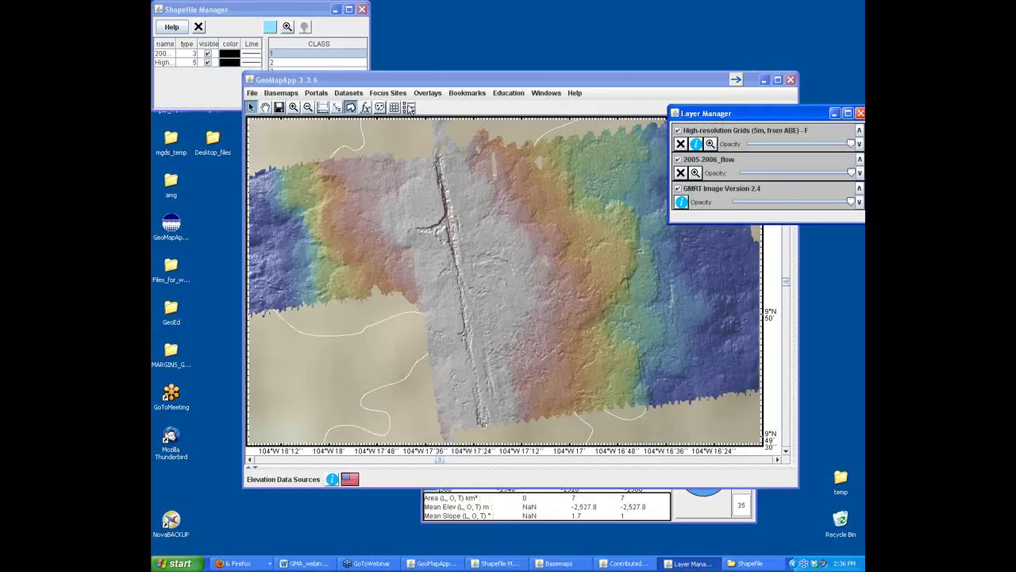
left_click_drag(714, 119, 679, 119)
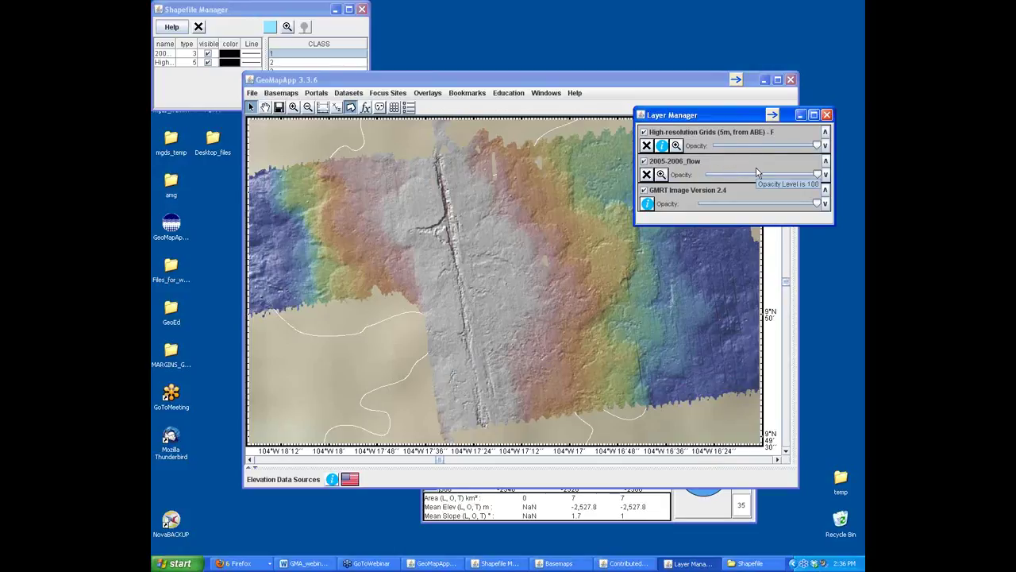
left_click(825, 162)
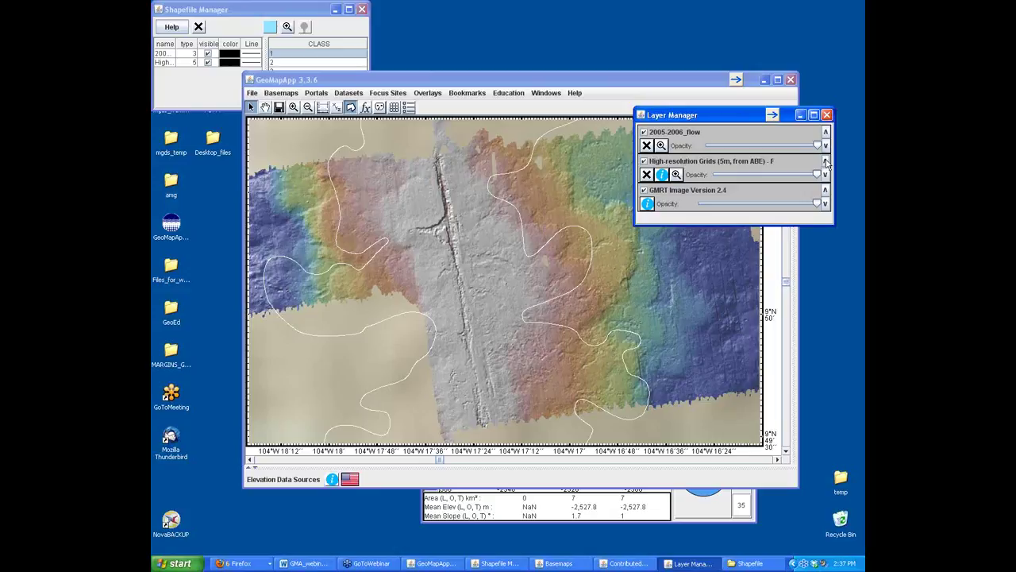
left_click(826, 115)
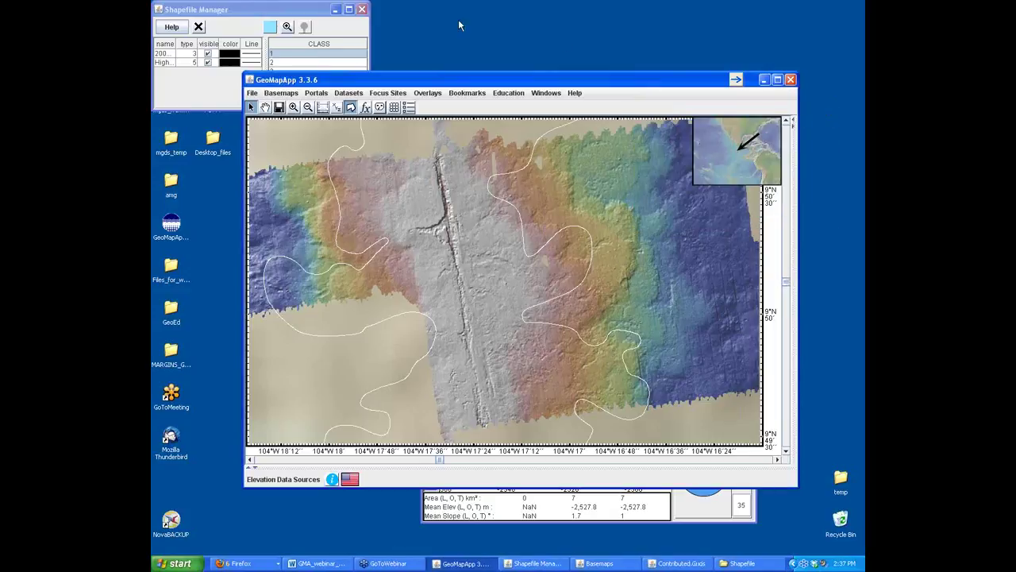
Close the Shapefile Manager and unload the High-resolution Grids (5m, from ABE) contributed grid
left_click(362, 9)
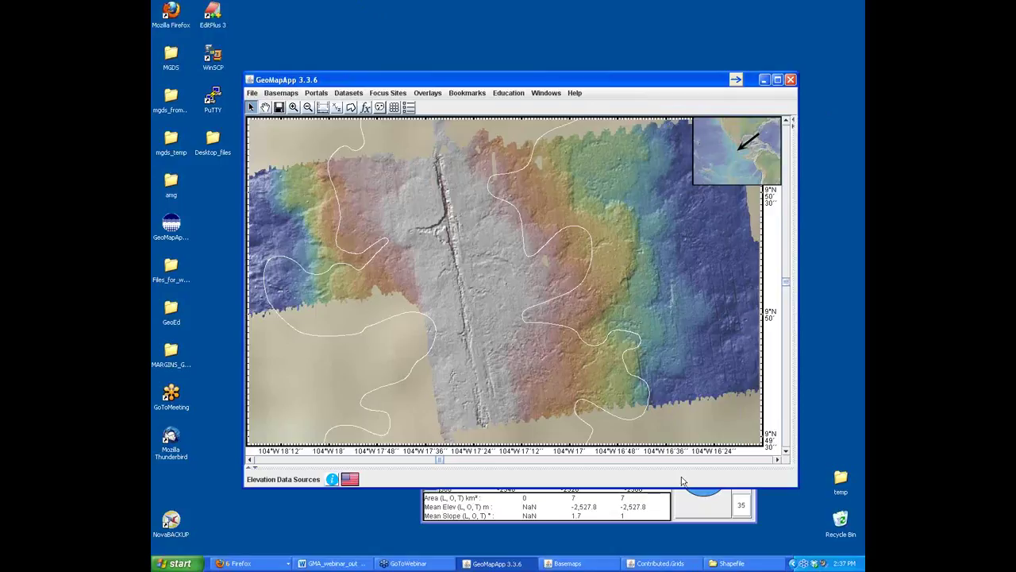
left_click(707, 525)
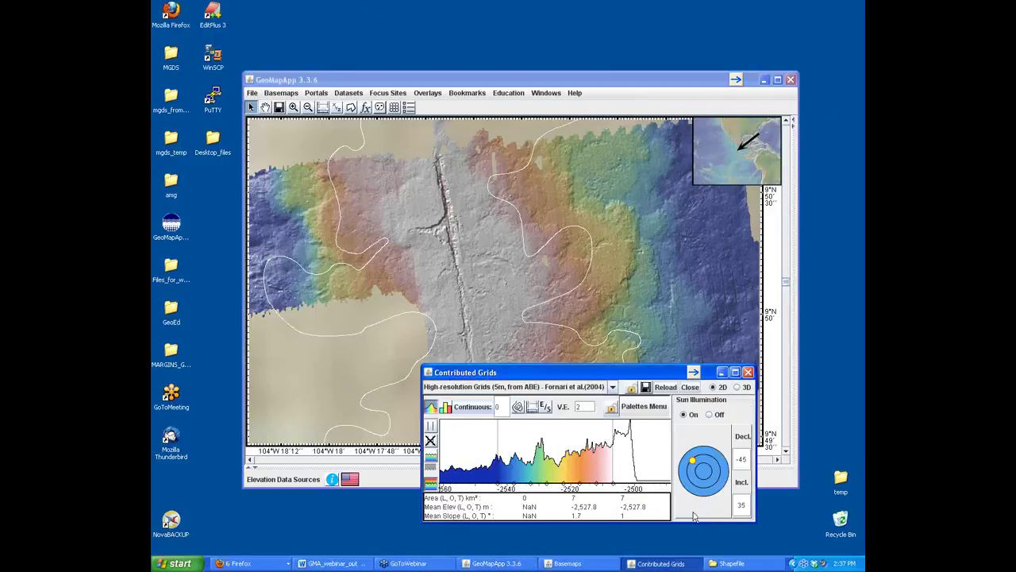
left_click(689, 388)
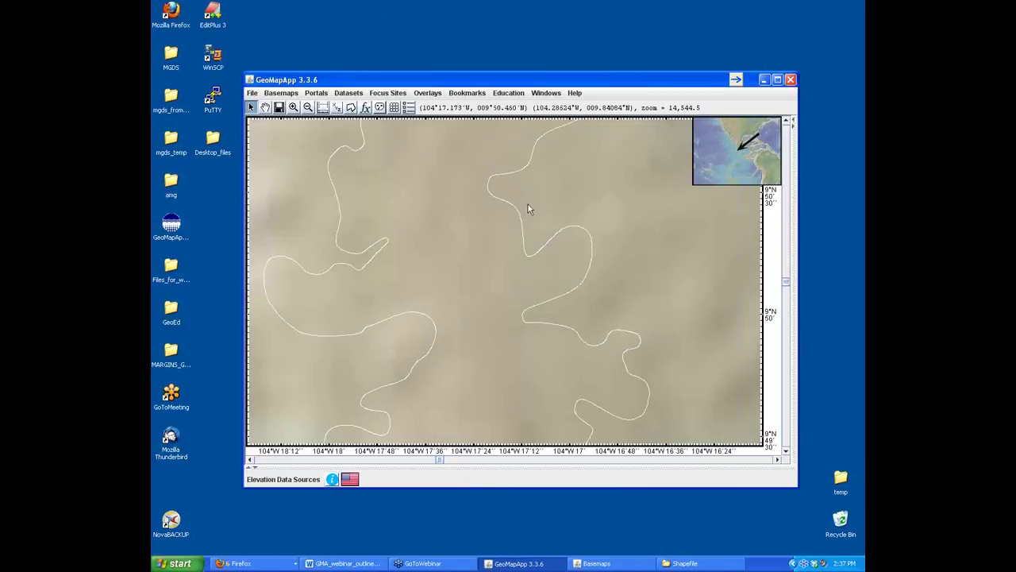
Remove the 2005-2006_flow layer from the map and zoom out to global scale
left_click(409, 107)
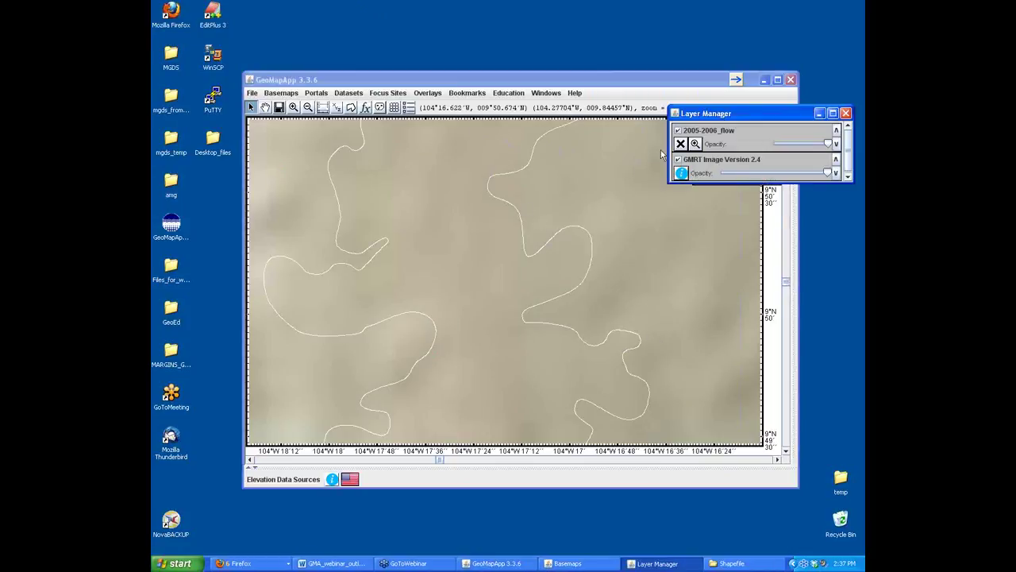
left_click(680, 144)
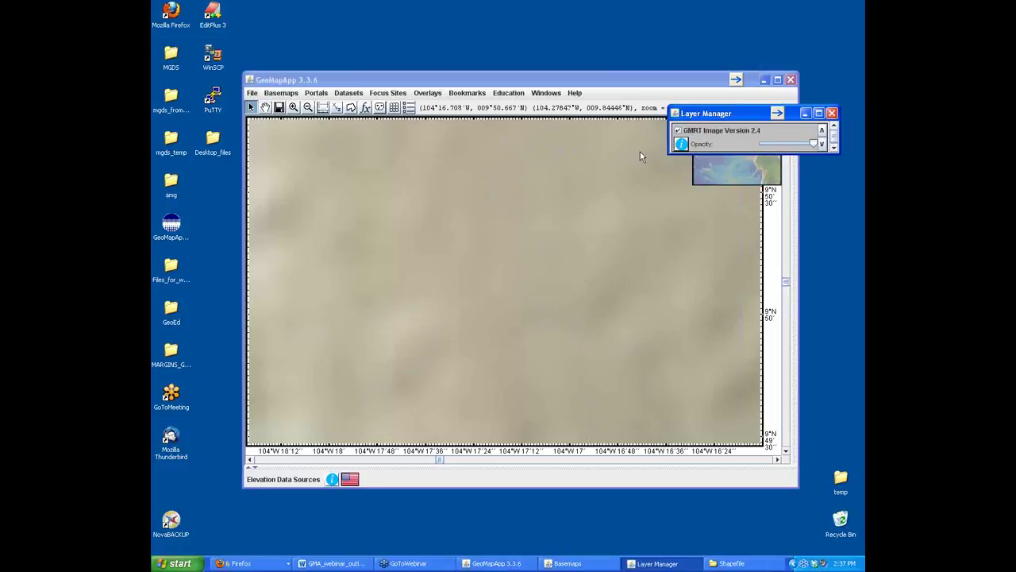
left_click(832, 114)
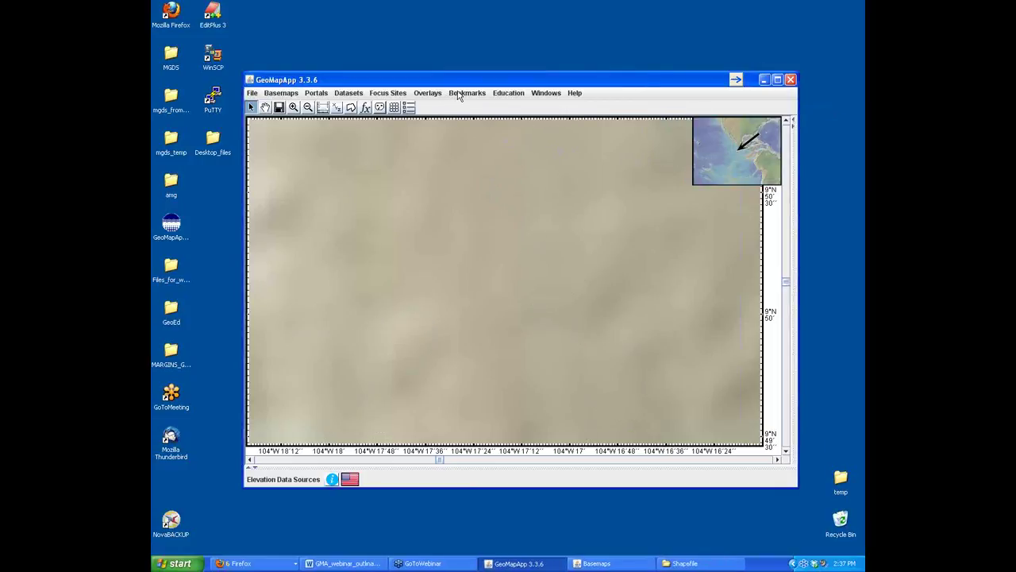
left_click(462, 96)
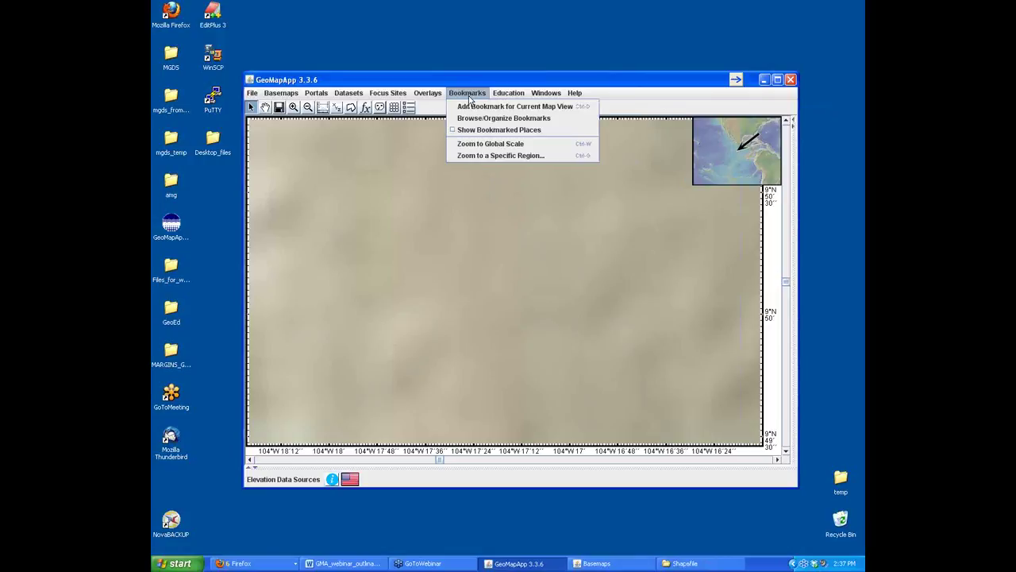
left_click(489, 146)
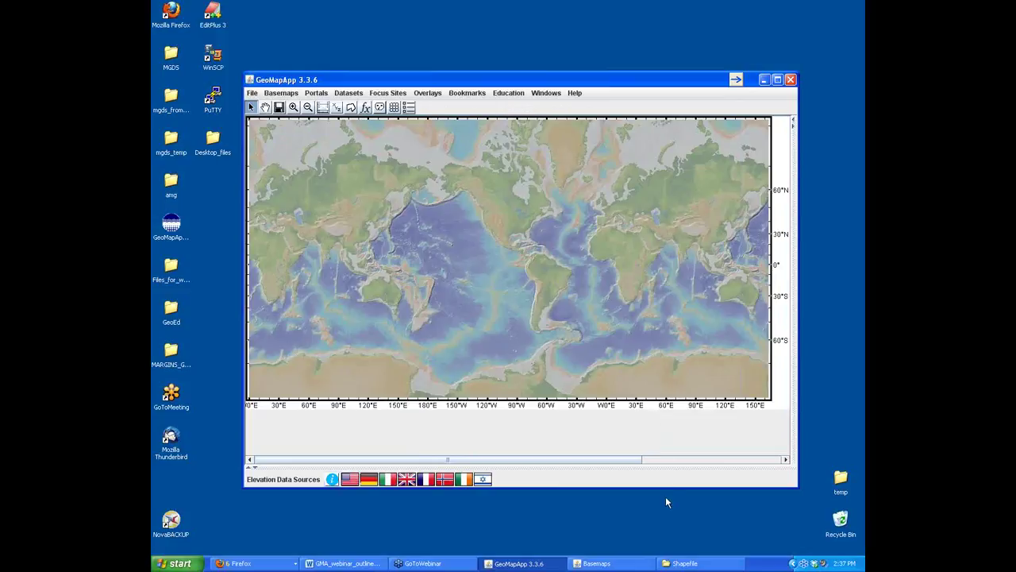
Switch to the file explorer and open the earthchem_Marianas workbook from the XLS folder of Files_for_webinars_2013
left_click(685, 563)
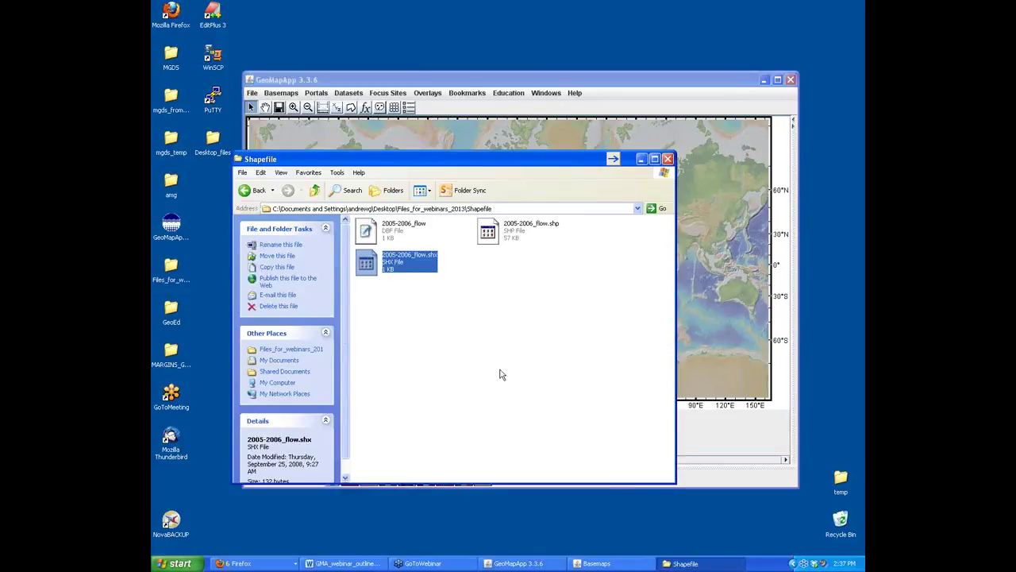
left_click(314, 191)
double_click(487, 266)
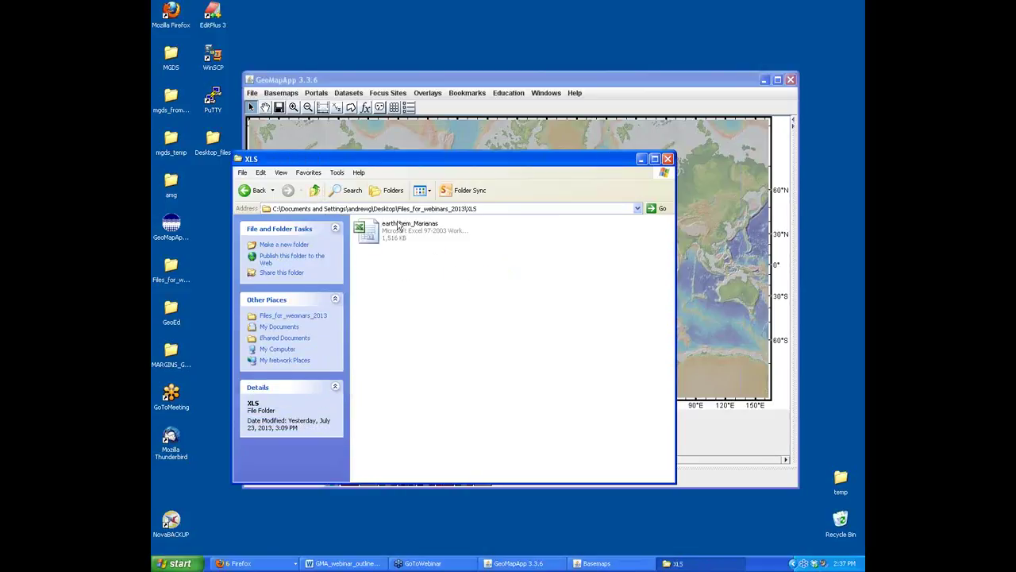
double_click(369, 238)
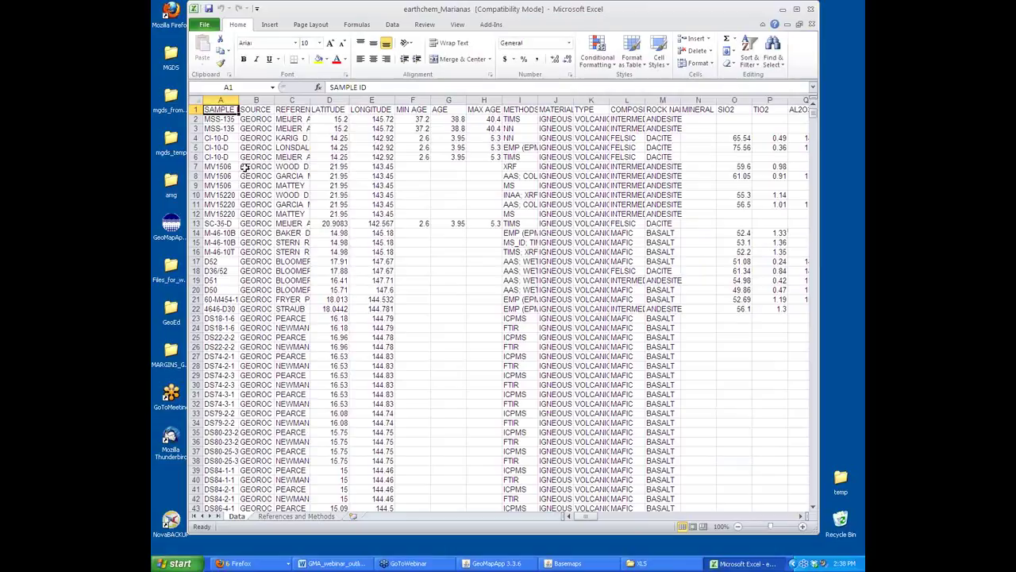
Examine the workbook's header row, its sample ID, latitude, longitude and chemistry columns, and close it
left_click(197, 110)
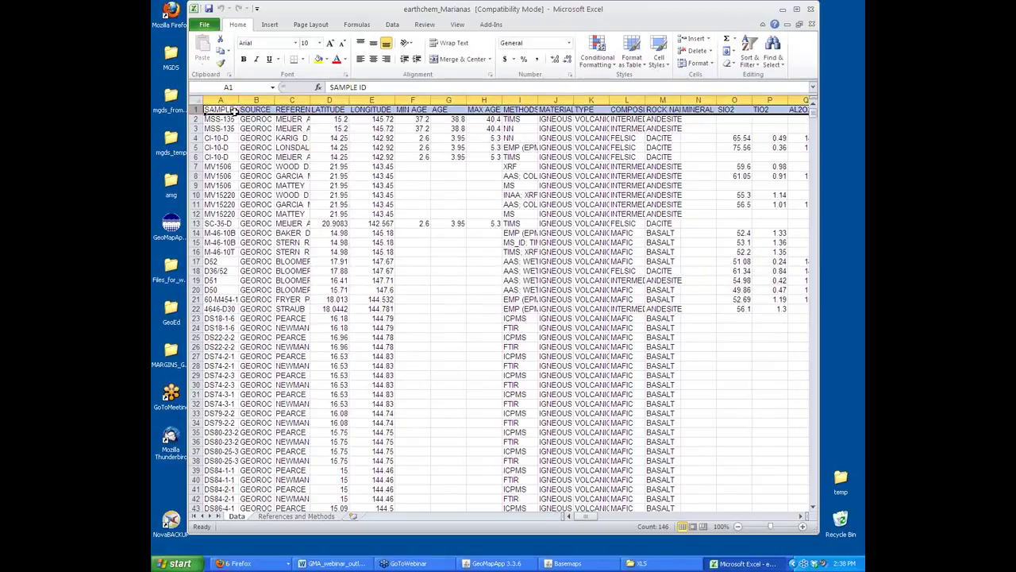
left_click(326, 111)
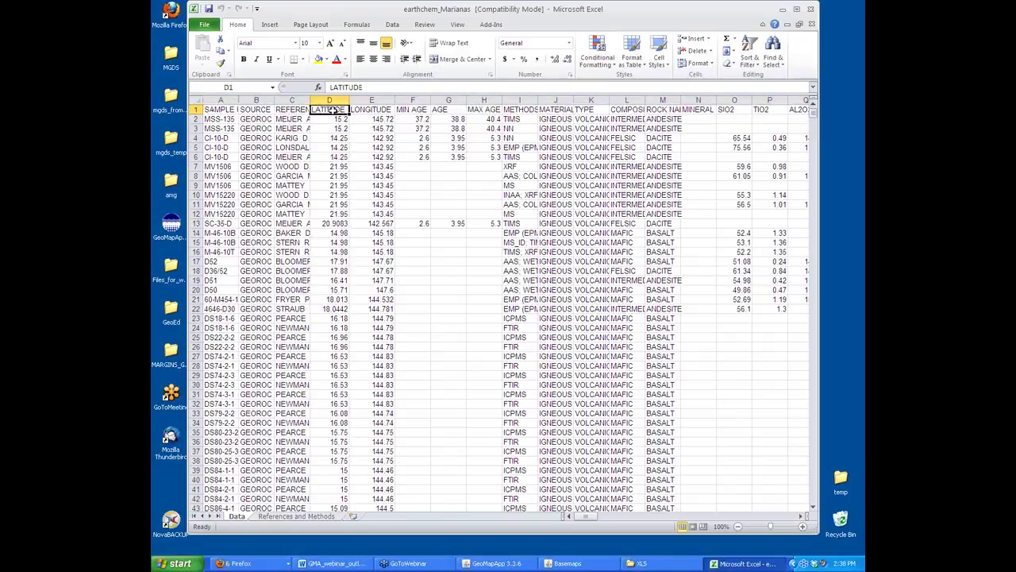
left_click(370, 112)
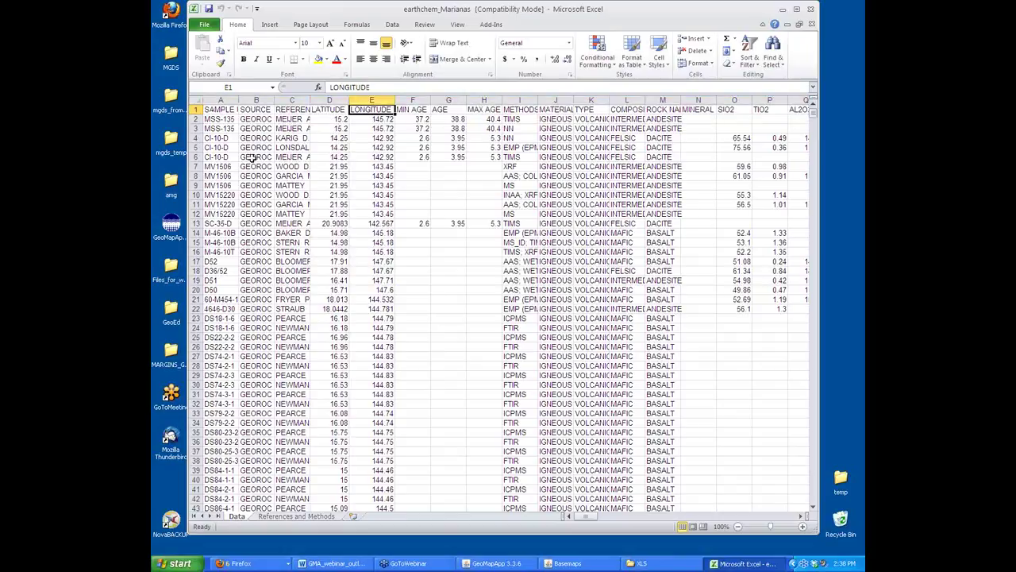
left_click(222, 112)
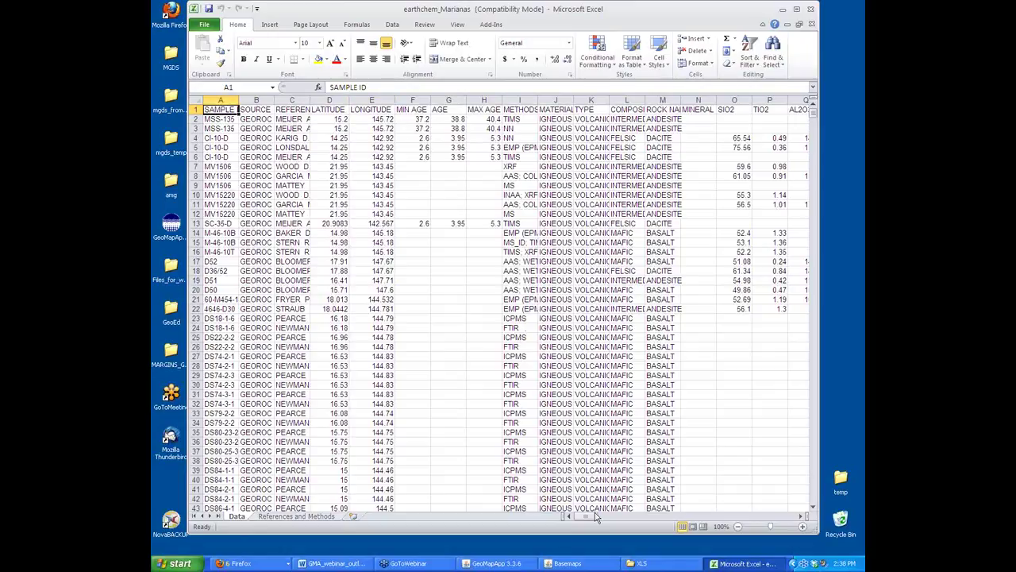
left_click_drag(588, 516, 601, 520)
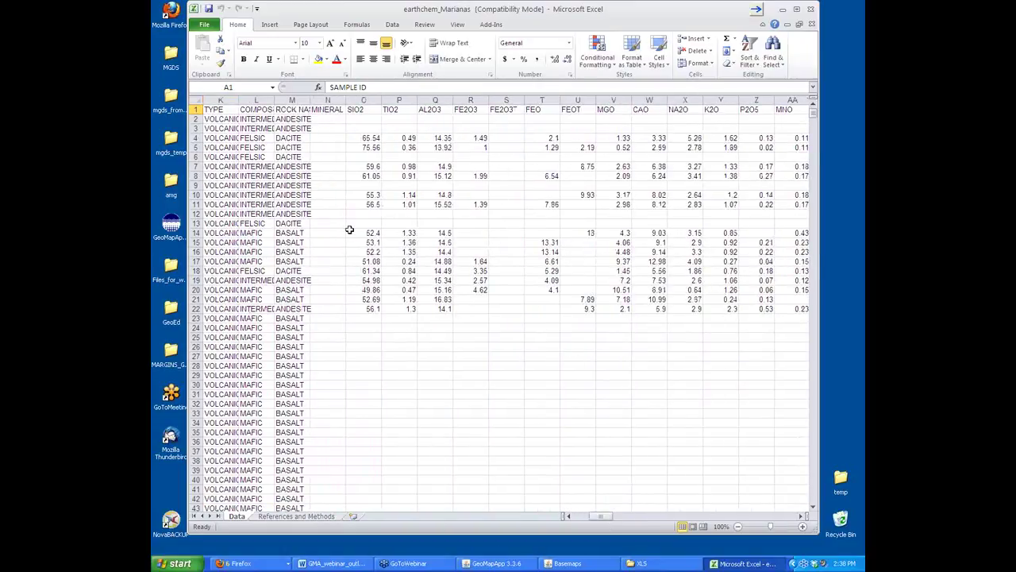
left_click_drag(601, 518, 586, 516)
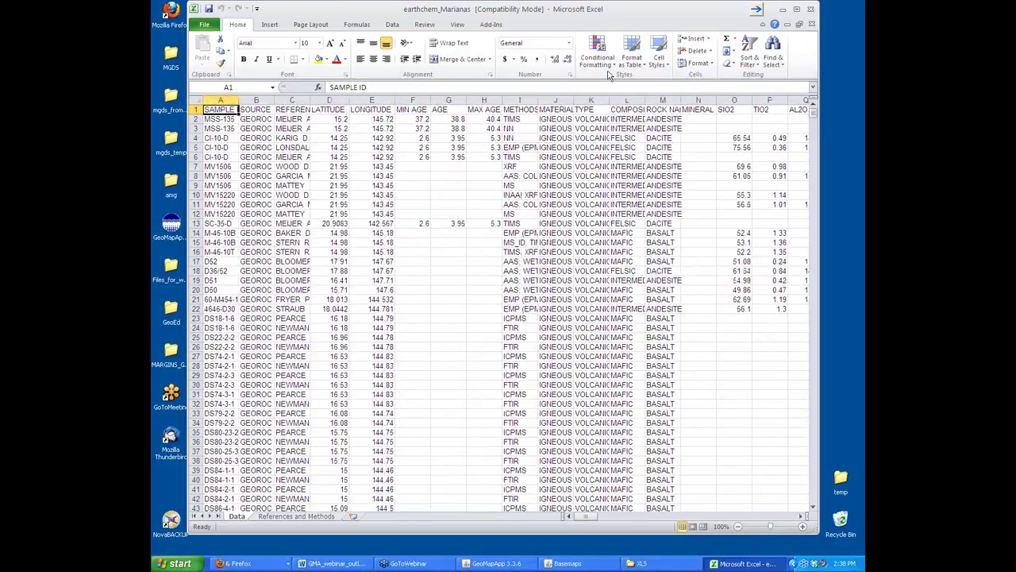
left_click(810, 11)
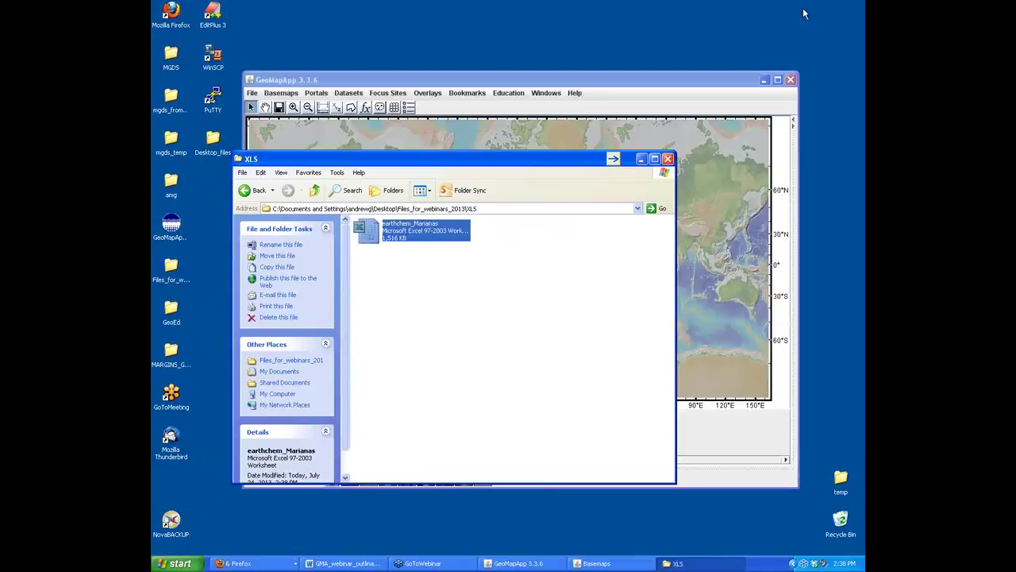
Switch to GeoMapApp and load earthchem_Marianas.xls from the XLS folder as an Excel-formatted table import
left_click(685, 88)
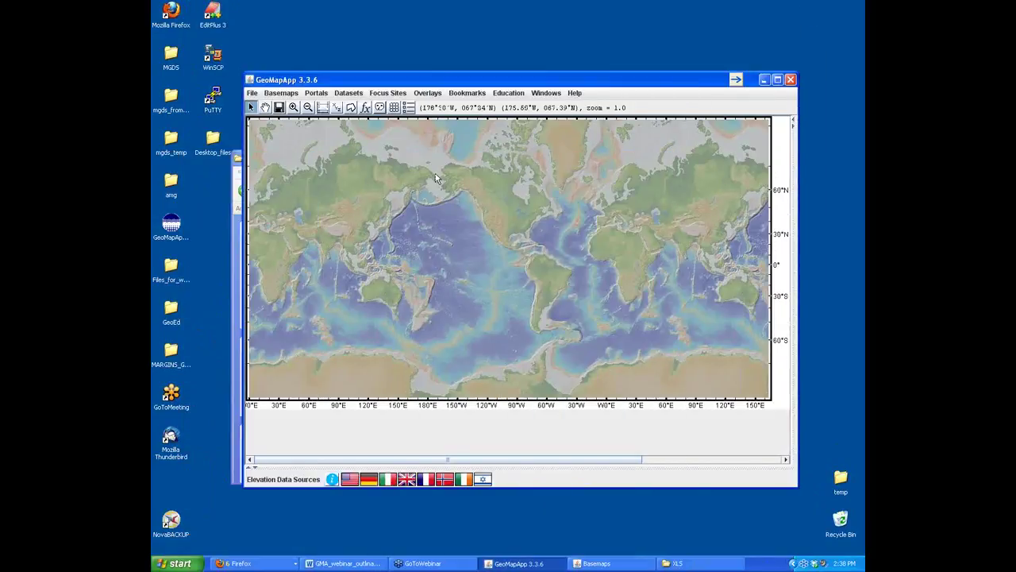
left_click(252, 94)
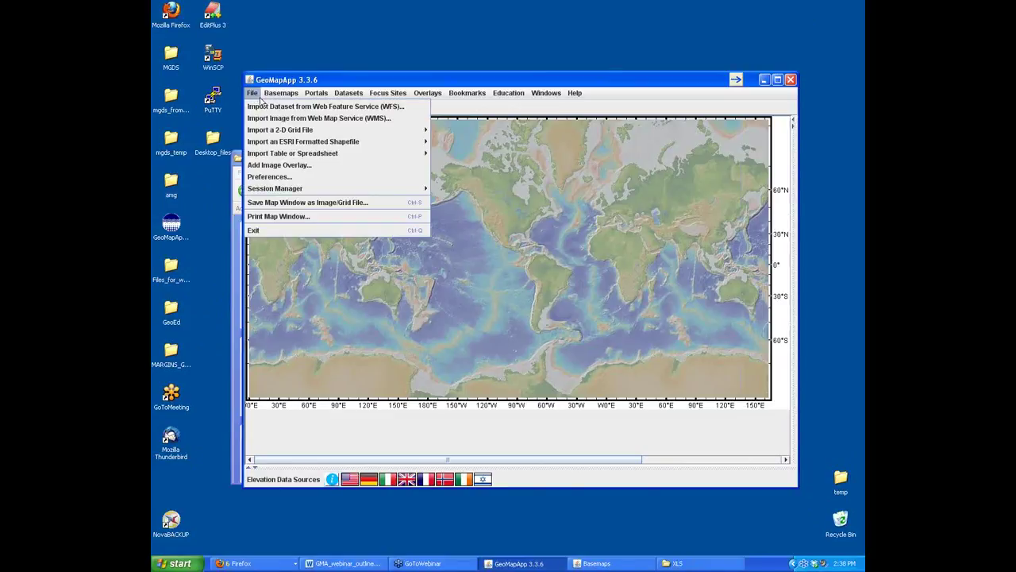
mouse_move(302, 155)
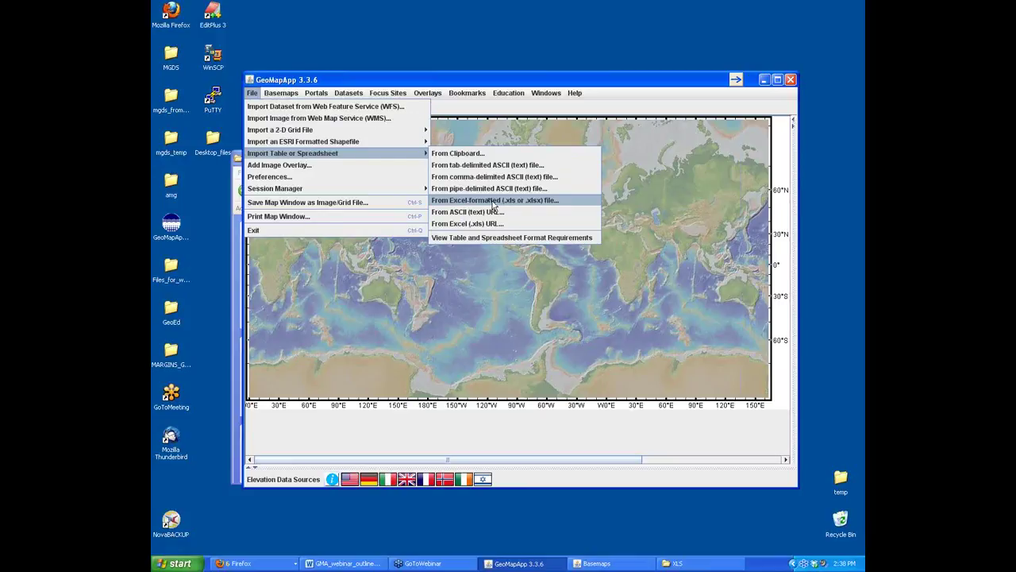
left_click(560, 205)
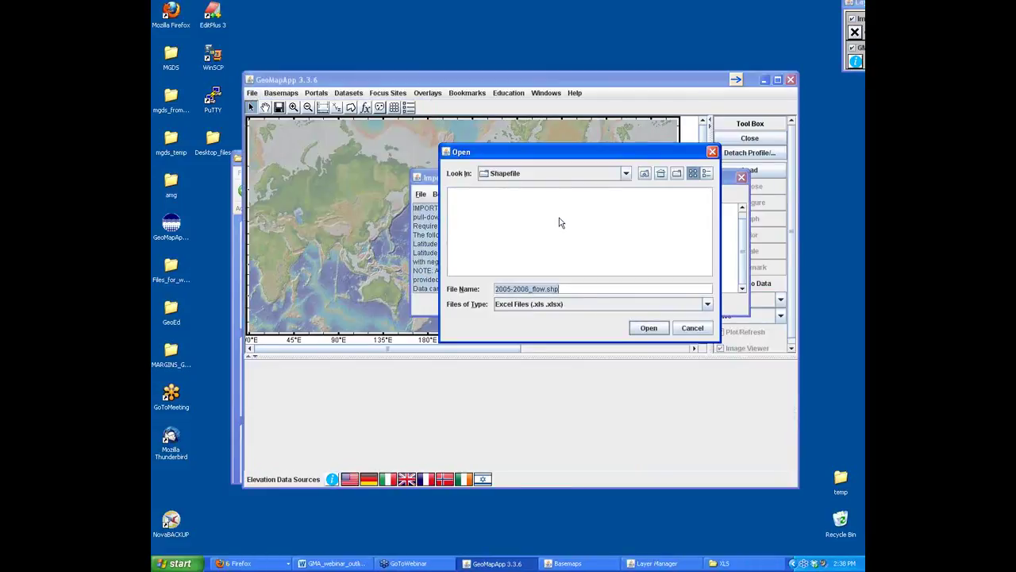
left_click(644, 173)
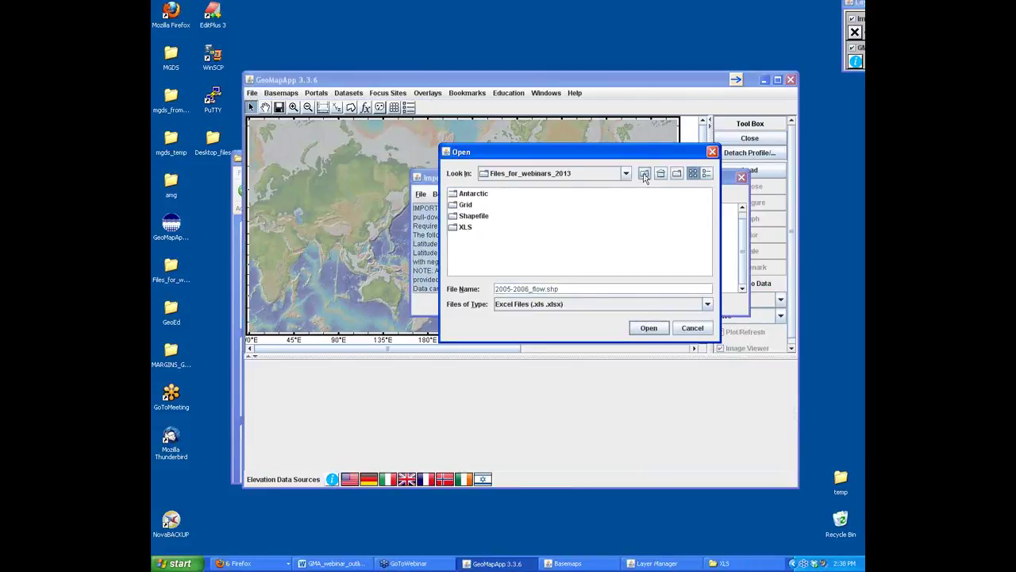
double_click(458, 229)
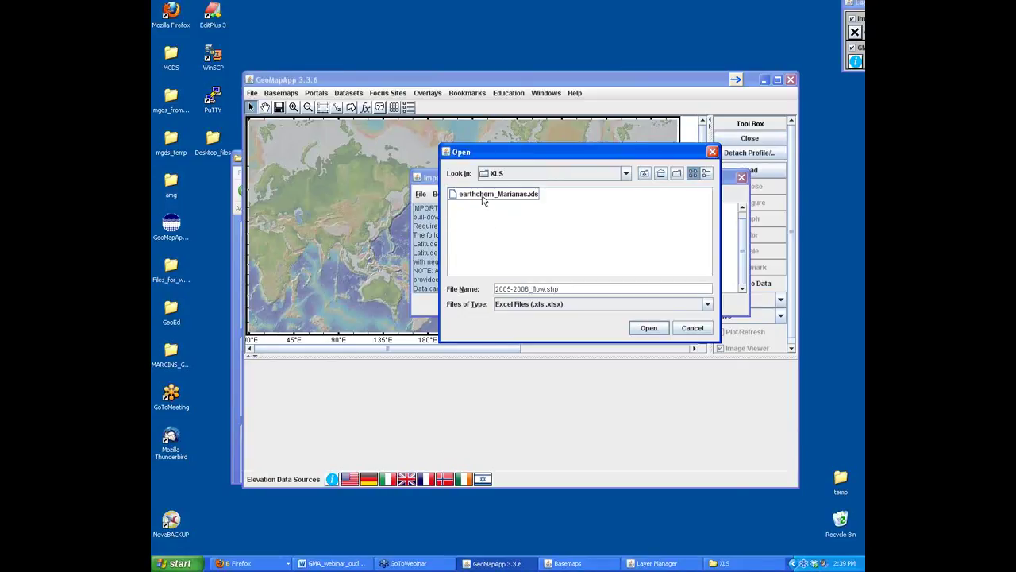
left_click(483, 199)
left_click(649, 331)
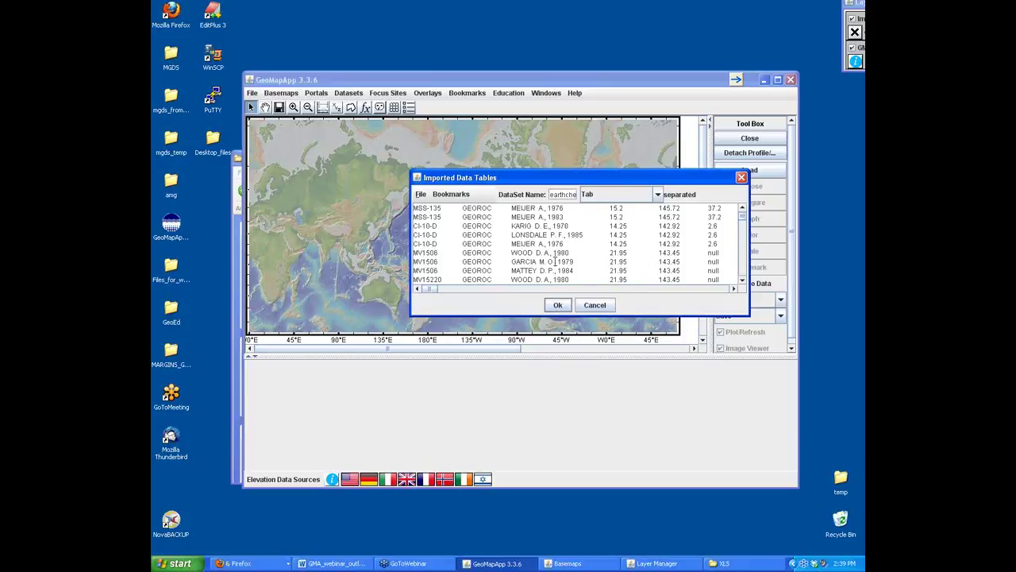
Accept the imported data table and configure it with the LATITUDE and LONGITUDE columns, circle symbols and Station data type
left_click(558, 305)
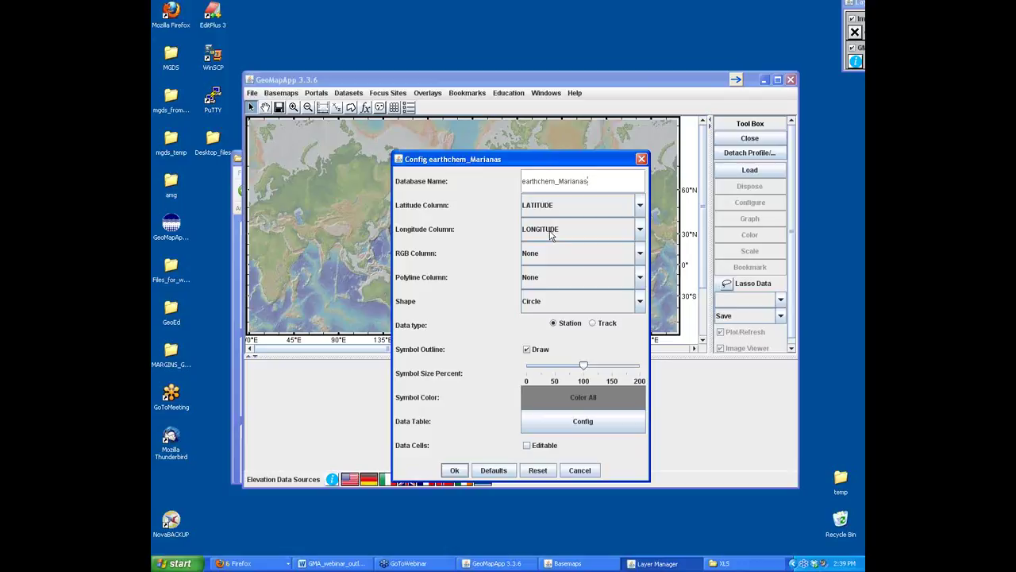
left_click(639, 208)
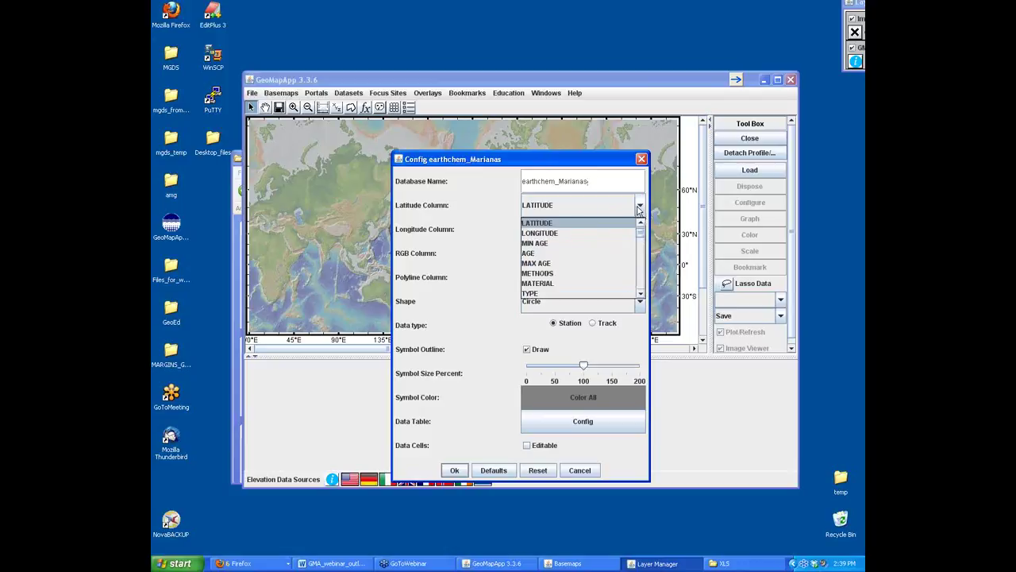
left_click(524, 205)
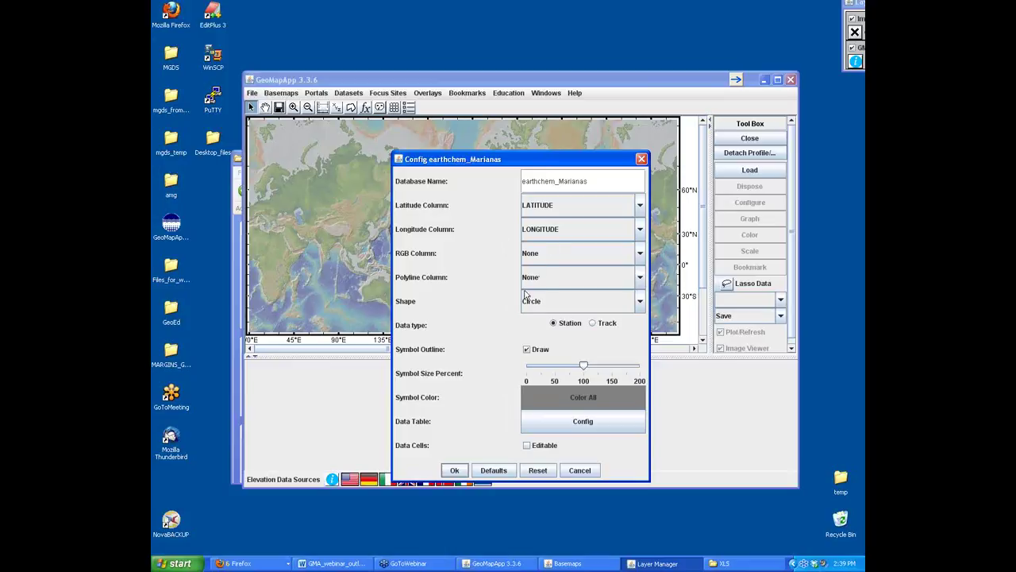
left_click(458, 470)
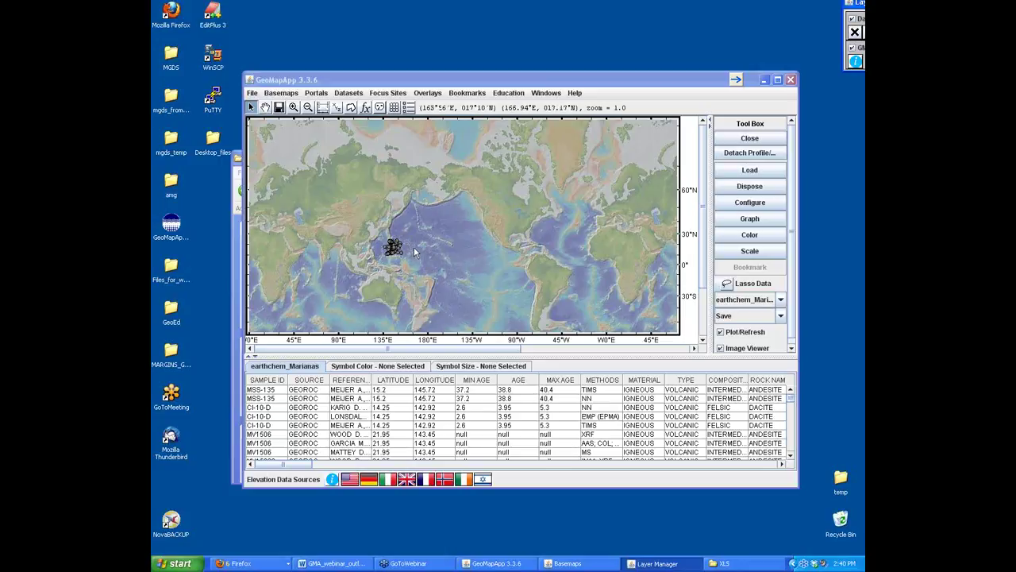
Select individual sample points along the Mariana arc on the map to highlight their records in the table
left_click(293, 108)
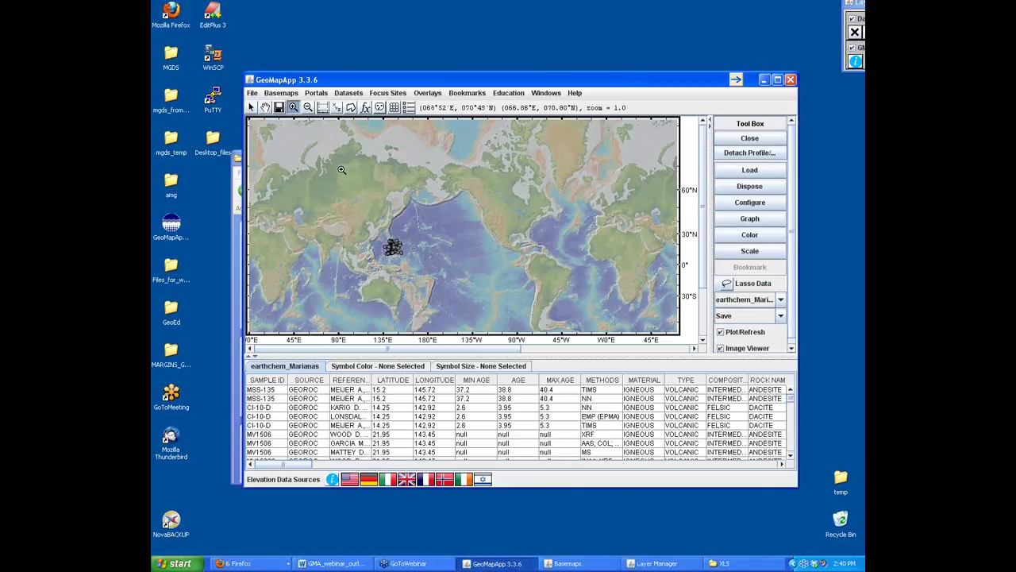
left_click_drag(412, 262, 367, 236)
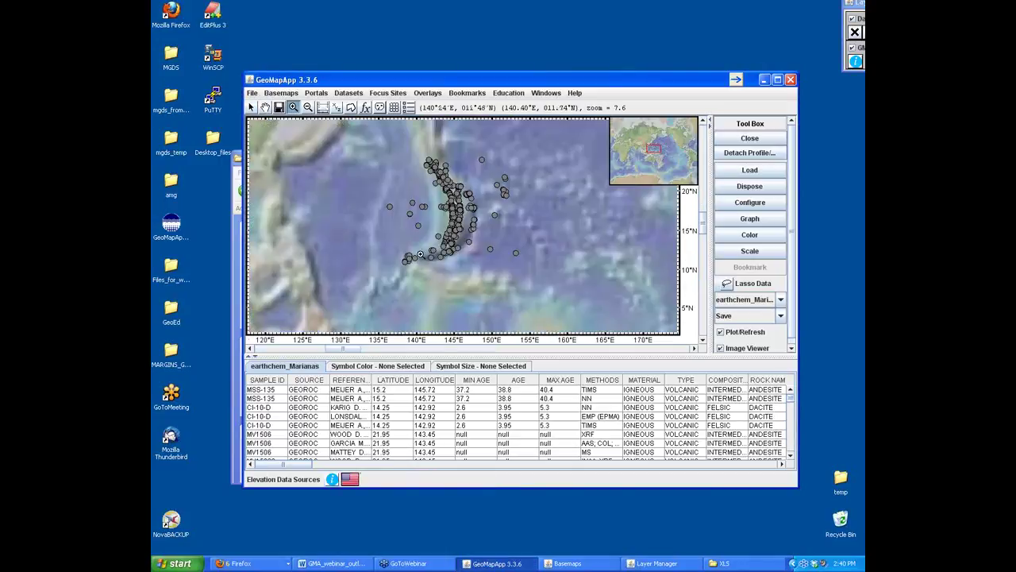
left_click_drag(508, 270, 349, 171)
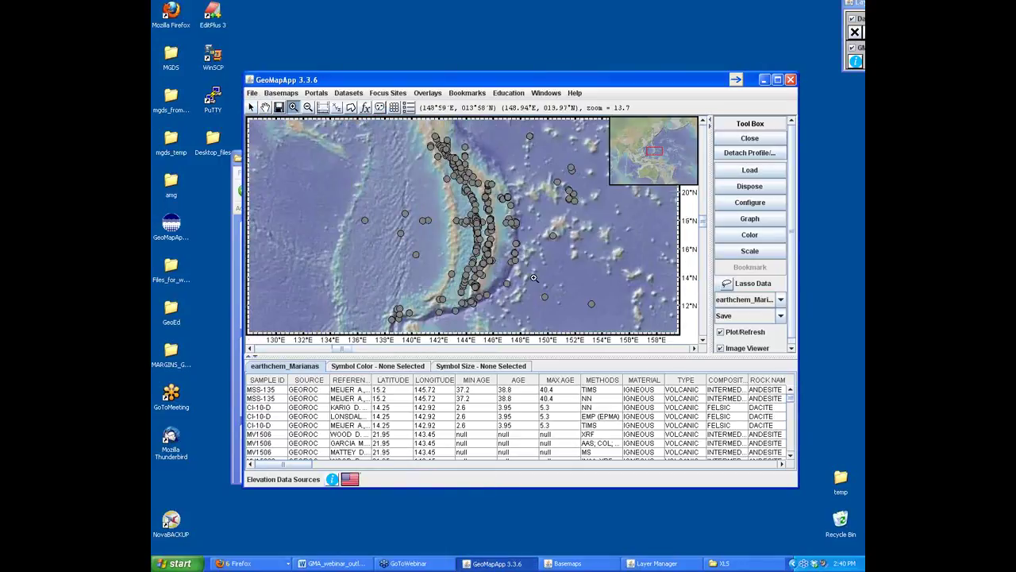
left_click(293, 109)
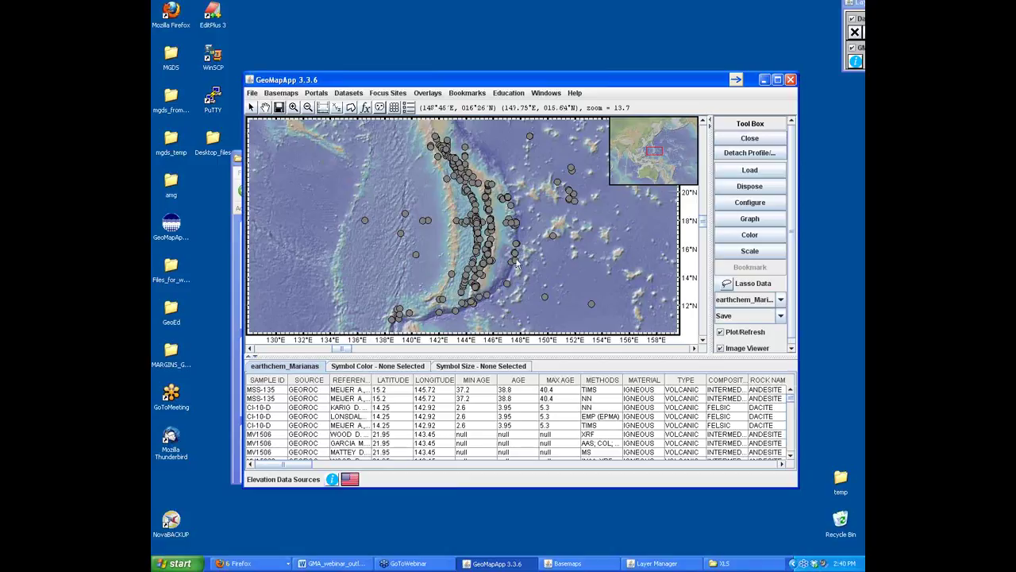
left_click(477, 231)
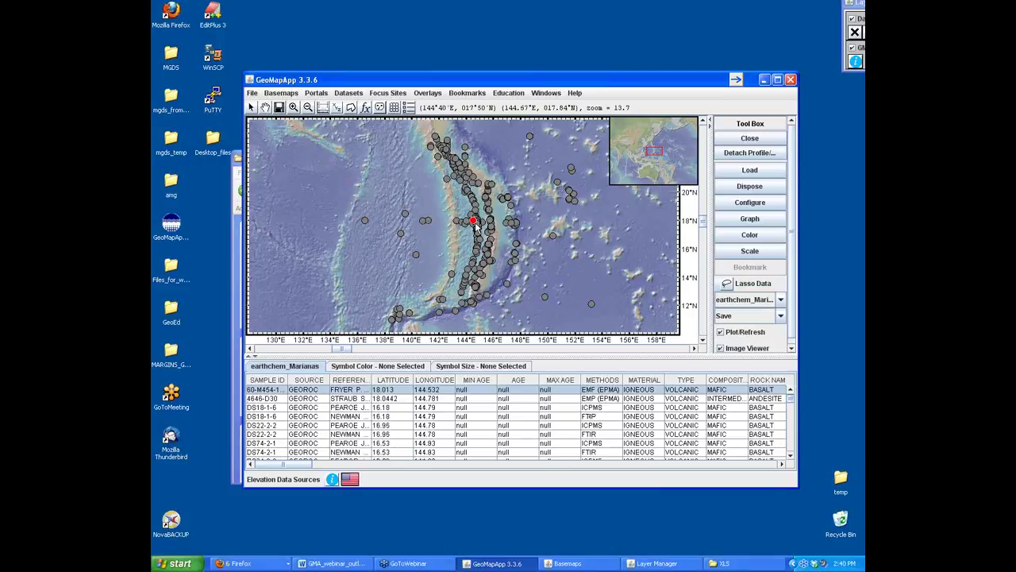
left_click(473, 259)
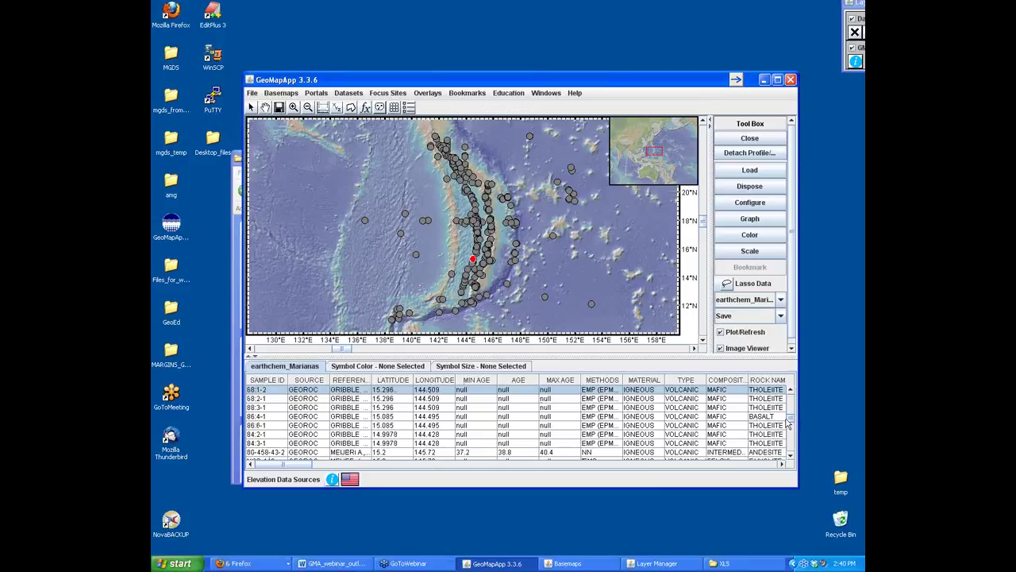
Select several sample rows in the table, including 29:2-2, 39-1 and 53I, to locate them on the map
scroll(790, 424, "down", 5)
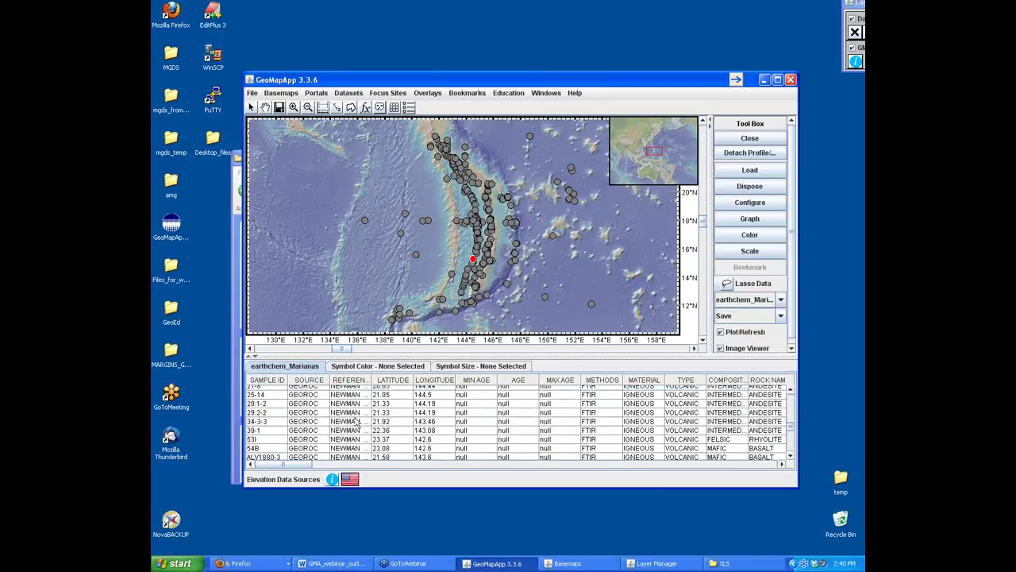
left_click(292, 413)
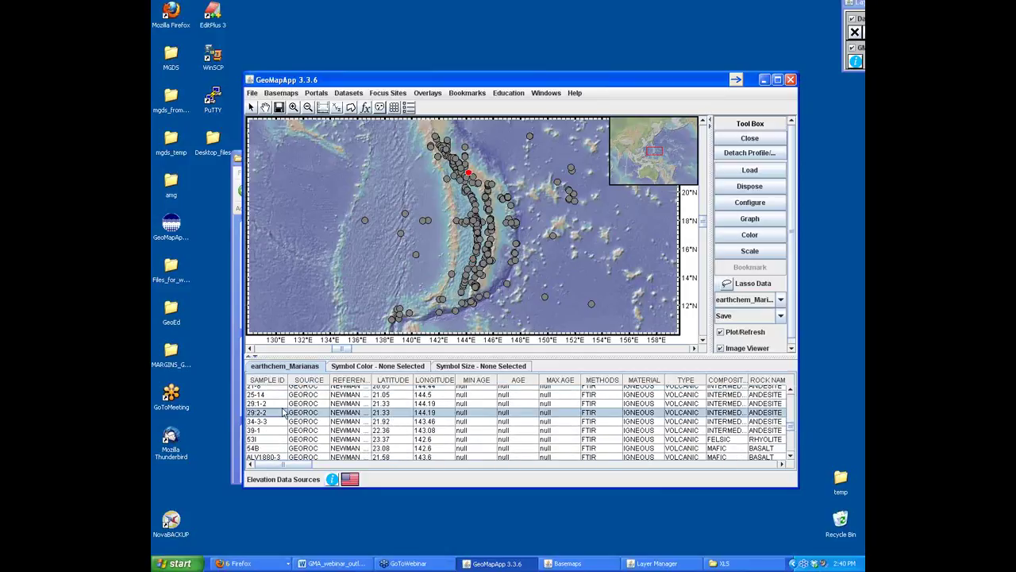
left_click(282, 395)
left_click(284, 431)
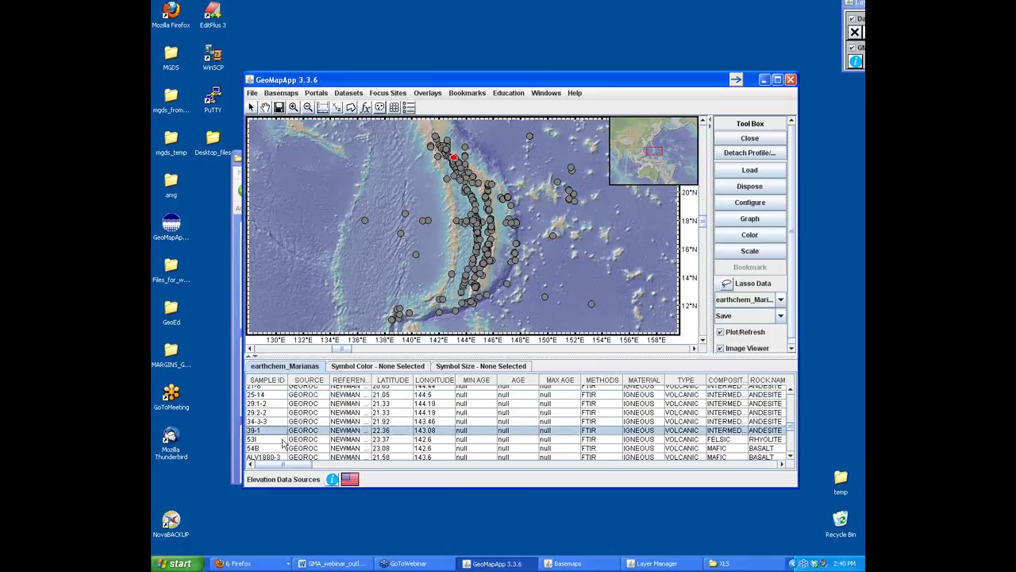
left_click(285, 440)
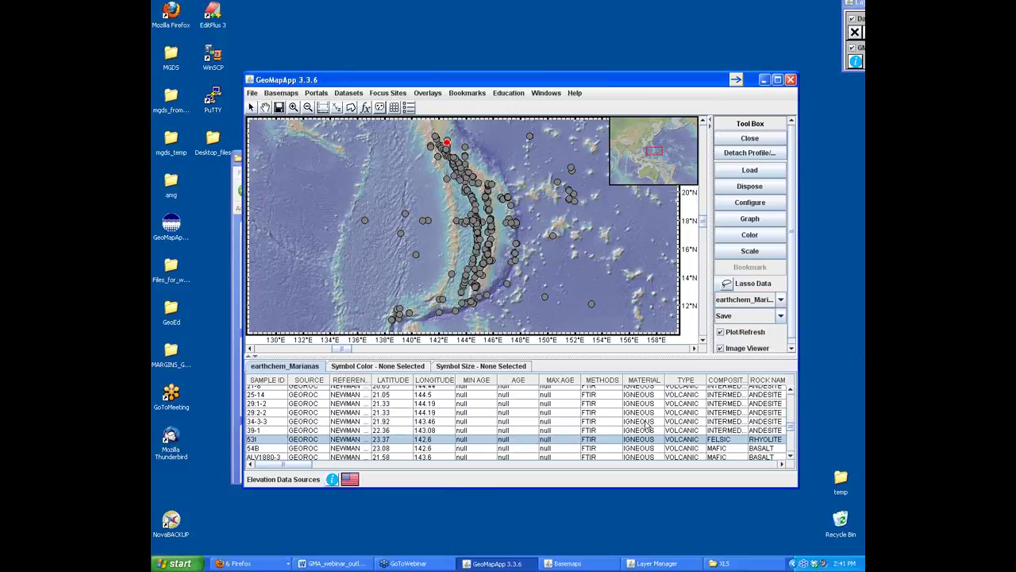
Sort the earthchem_Marianas table by the SIO2 column, toggling between ascending and descending order
left_click(648, 465)
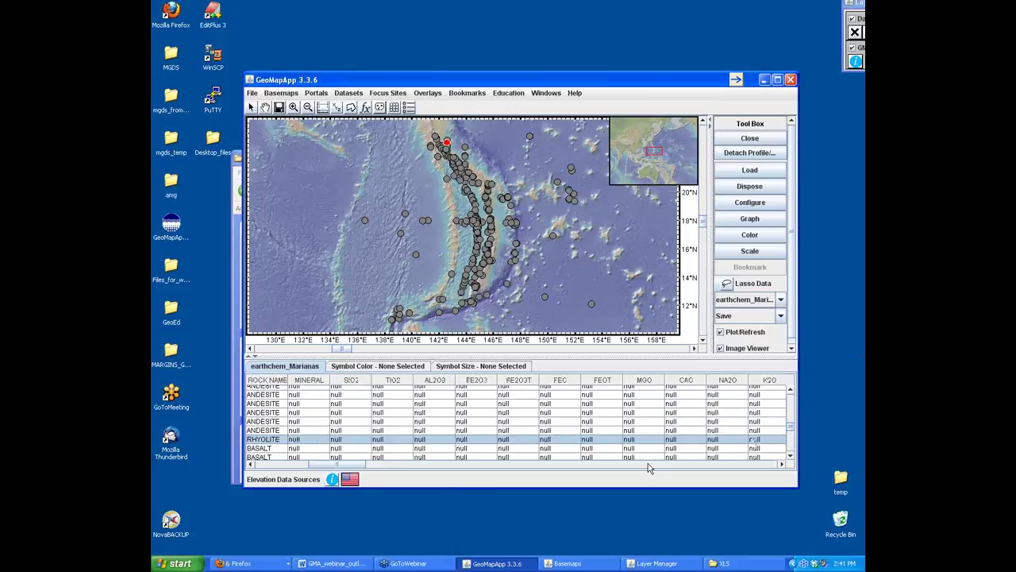
left_click(791, 424)
scroll(790, 424, "down", 3)
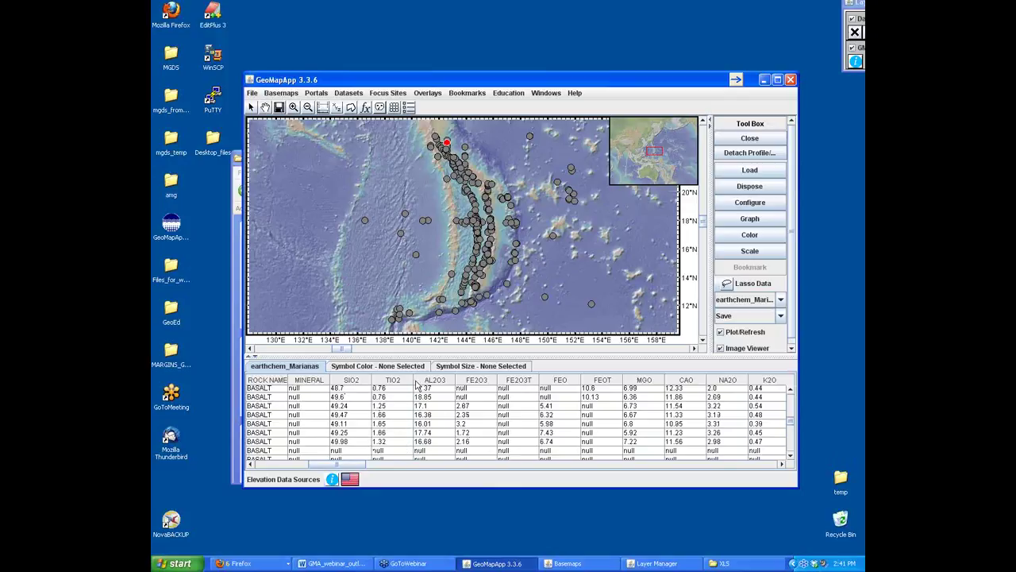
left_click(352, 381)
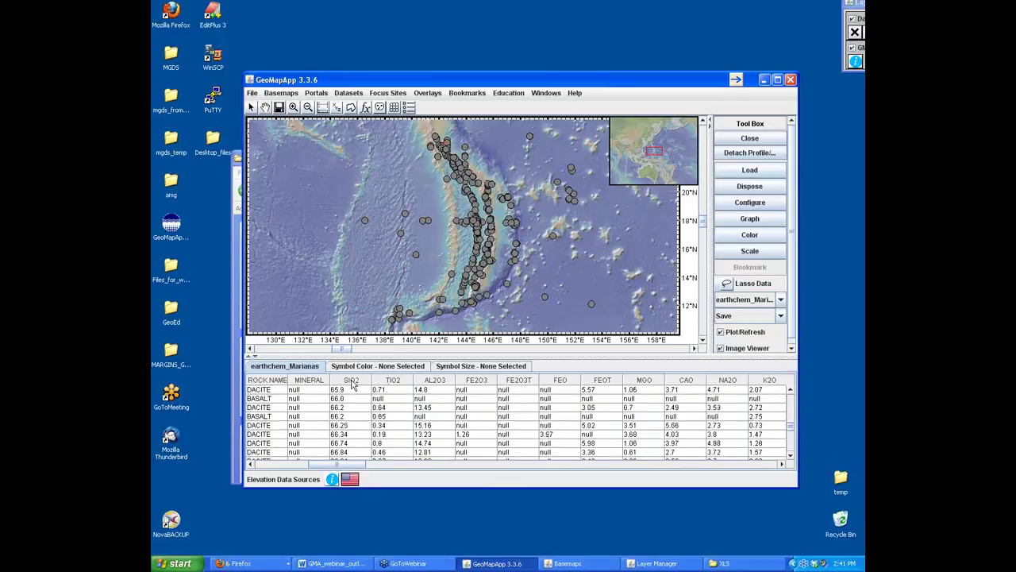
left_click(352, 382)
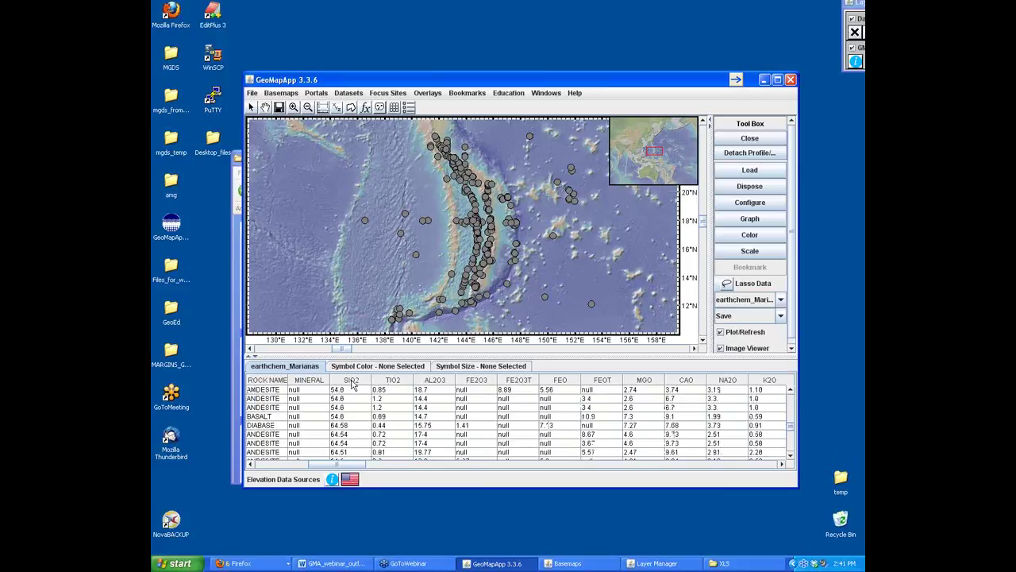
left_click(351, 382)
left_click(352, 382)
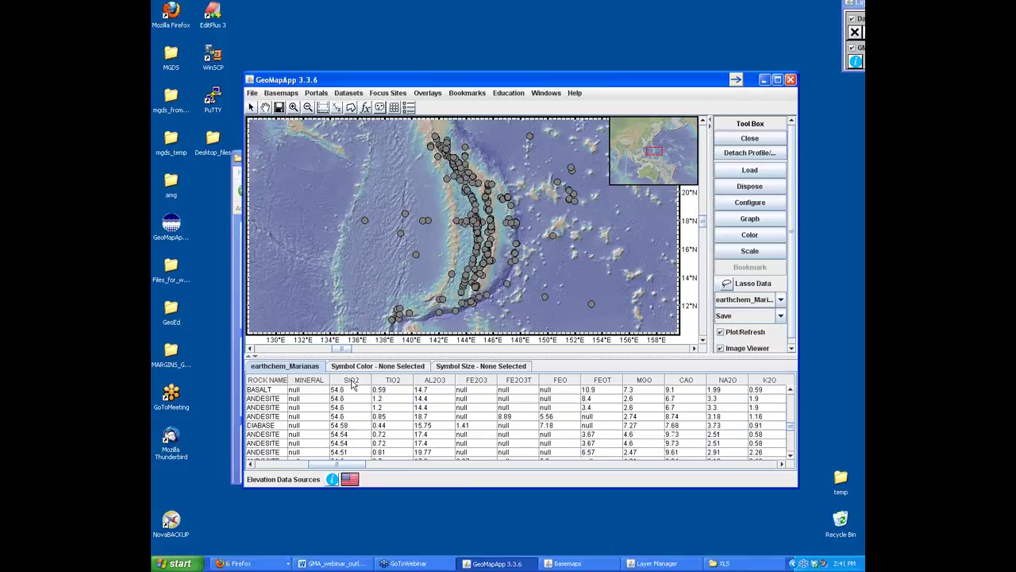
left_click(352, 382)
left_click(352, 382)
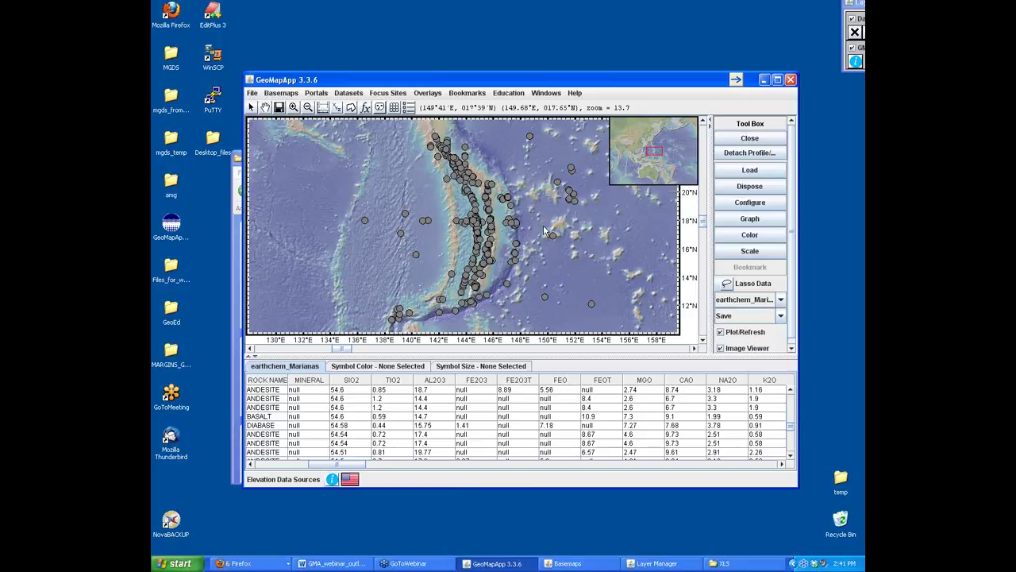
Color the earthchem_Marianas sample symbols by the AL2O3 column
left_click(749, 235)
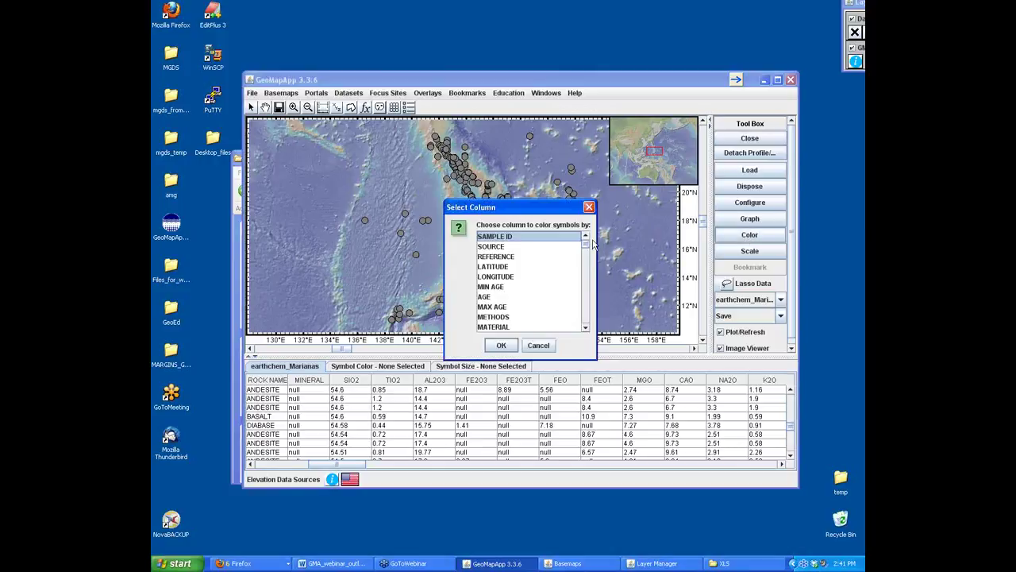
left_click(538, 344)
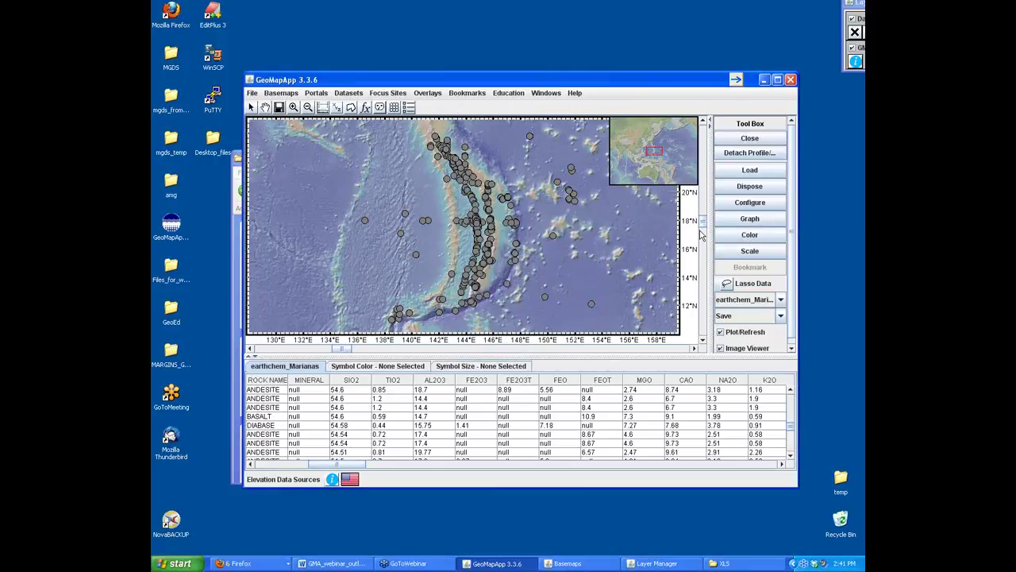
left_click(747, 238)
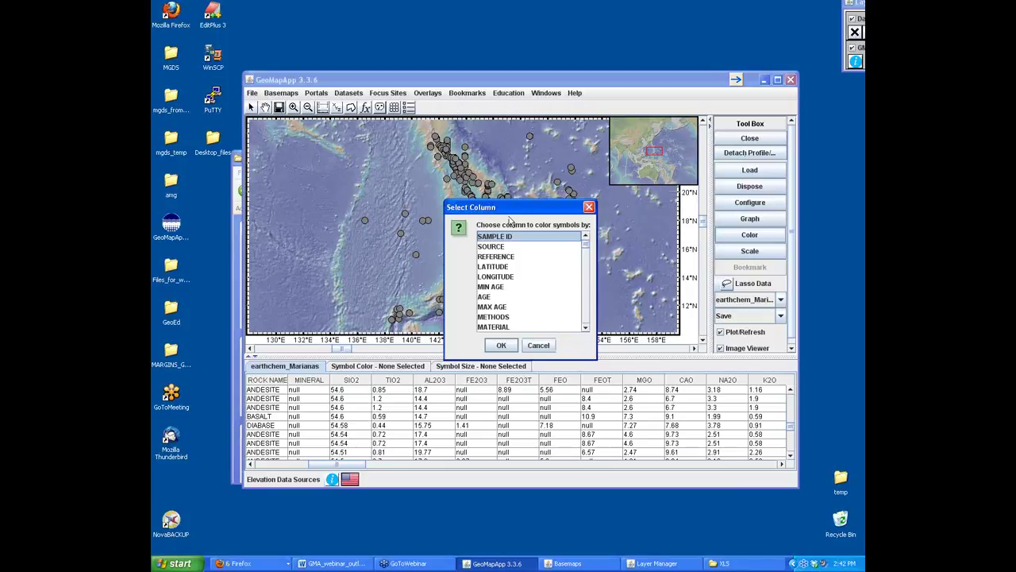
mouse_move(585, 249)
left_mouse_down()
mouse_move(585, 278)
mouse_move(582, 248)
left_mouse_up()
left_click(584, 290)
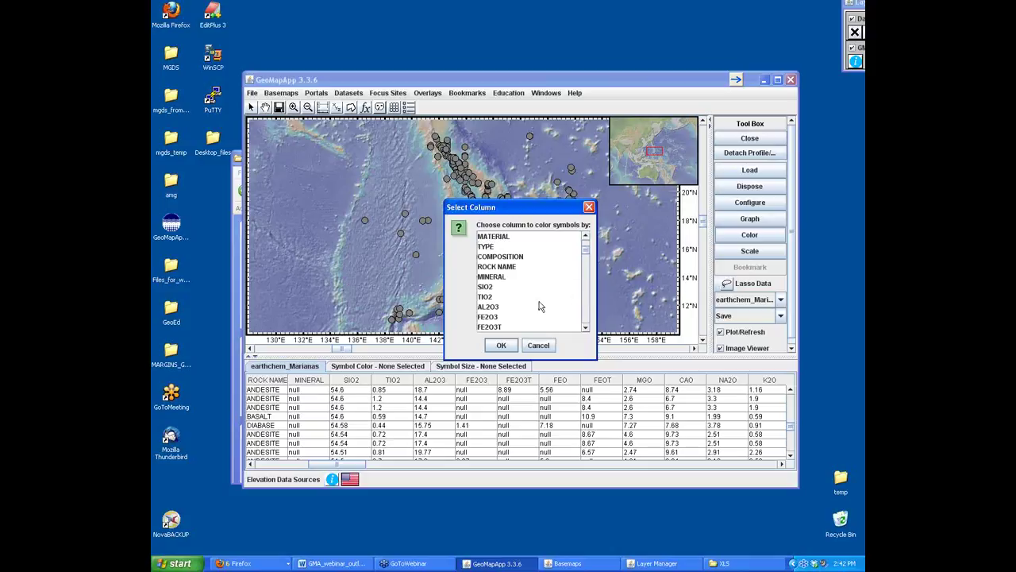
left_click(492, 308)
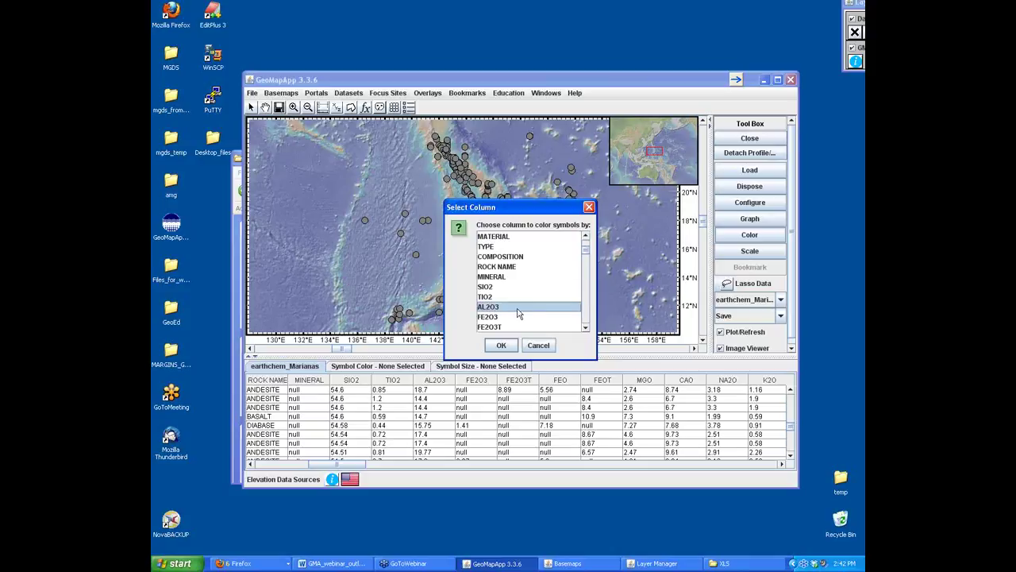
left_click(501, 345)
Move the AL2O3 histogram window clear of the samples and narrow its color range to about 12 to 19
left_click_drag(519, 245, 602, 329)
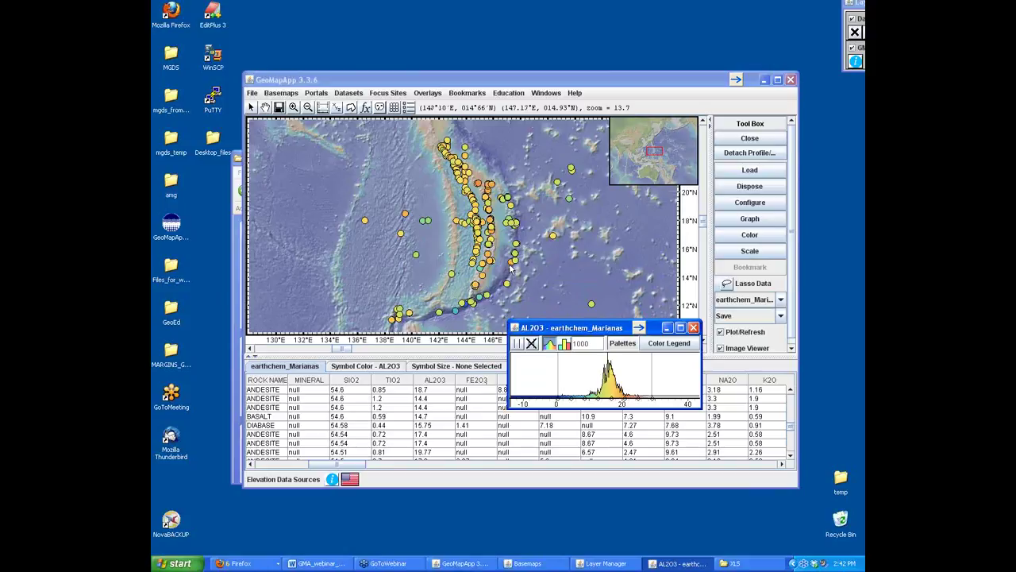
mouse_move(600, 331)
left_mouse_down()
mouse_move(593, 303)
mouse_move(594, 333)
left_mouse_up()
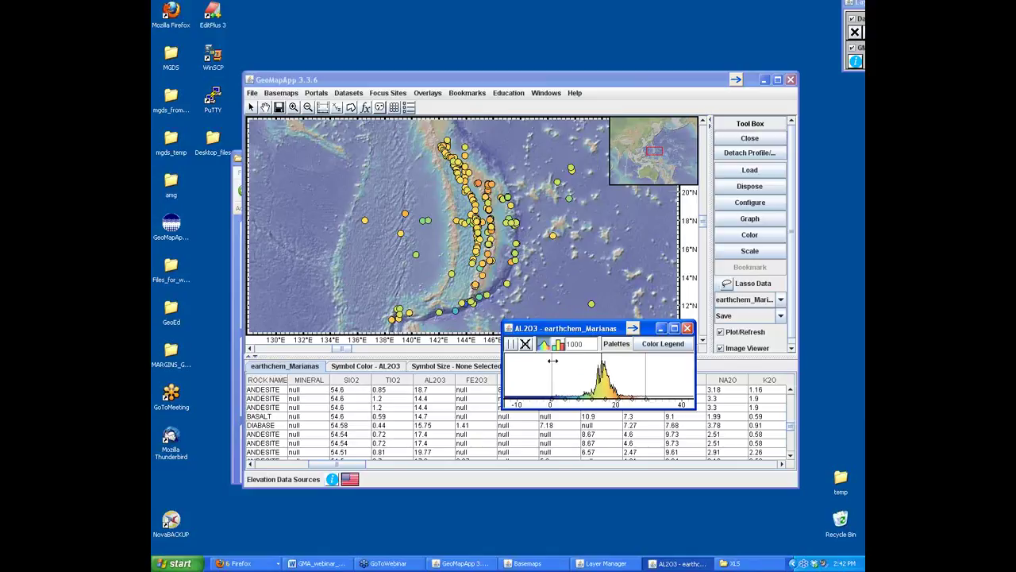
left_click_drag(551, 366, 626, 366)
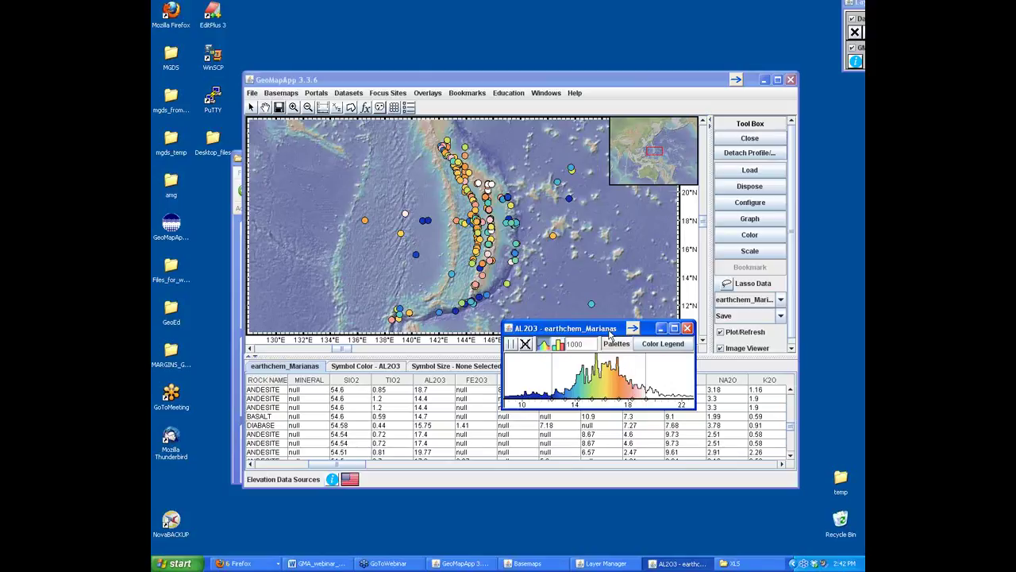
Move the AL2O3 histogram below the map and scale the earthchem_Marianas symbols by the MGO column
left_click_drag(618, 331, 491, 519)
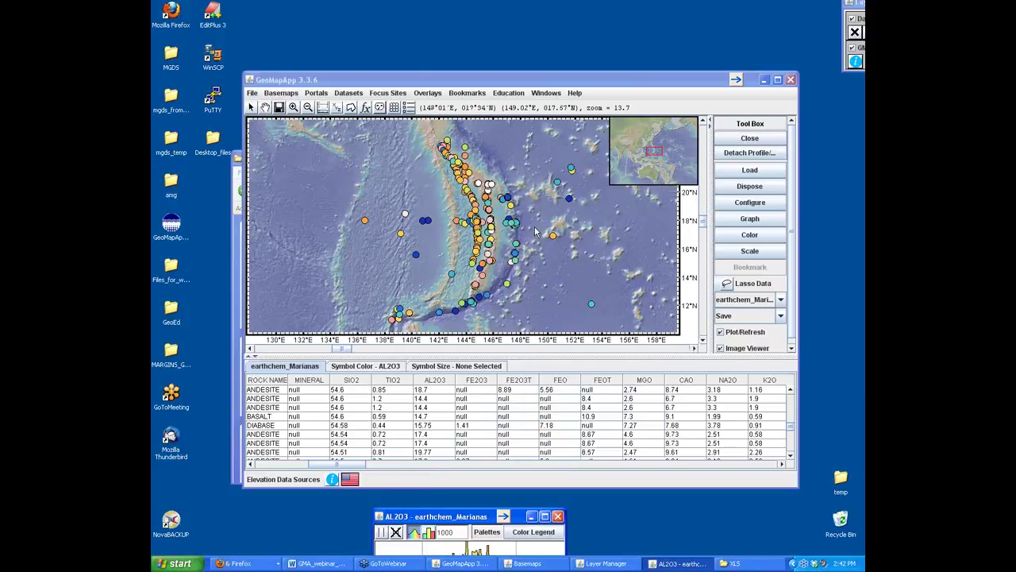
left_click(748, 252)
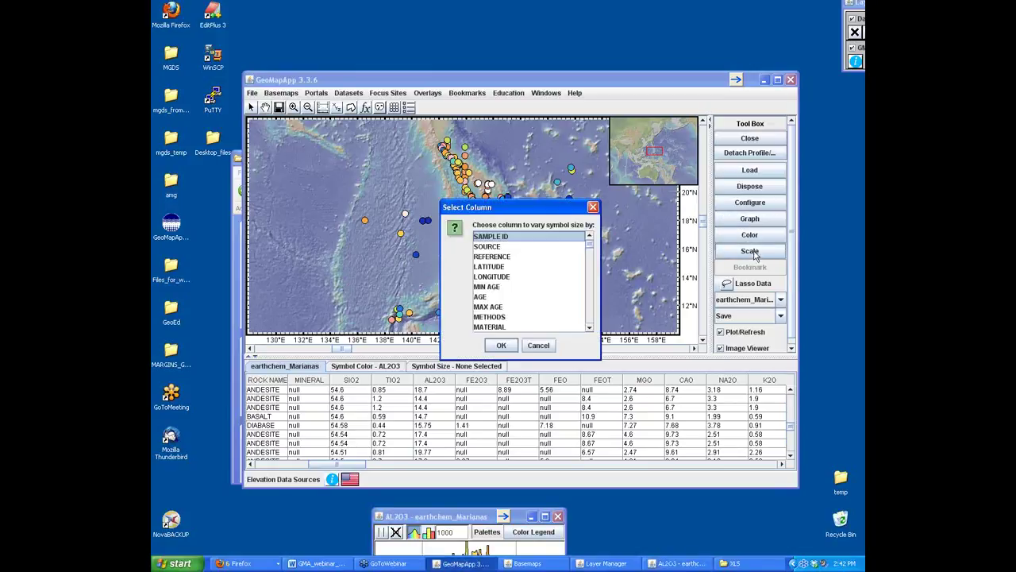
left_click(589, 305)
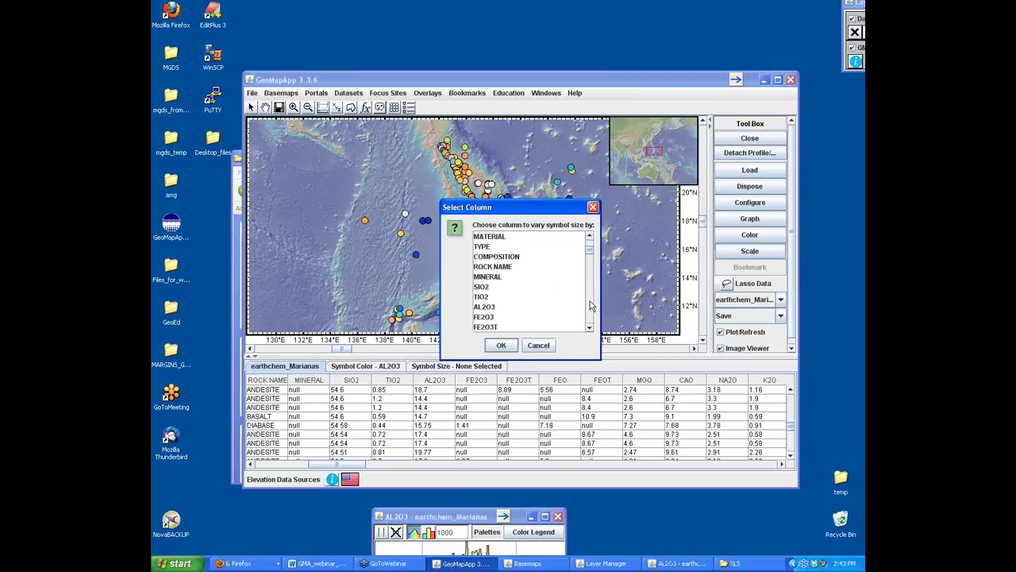
left_click(590, 305)
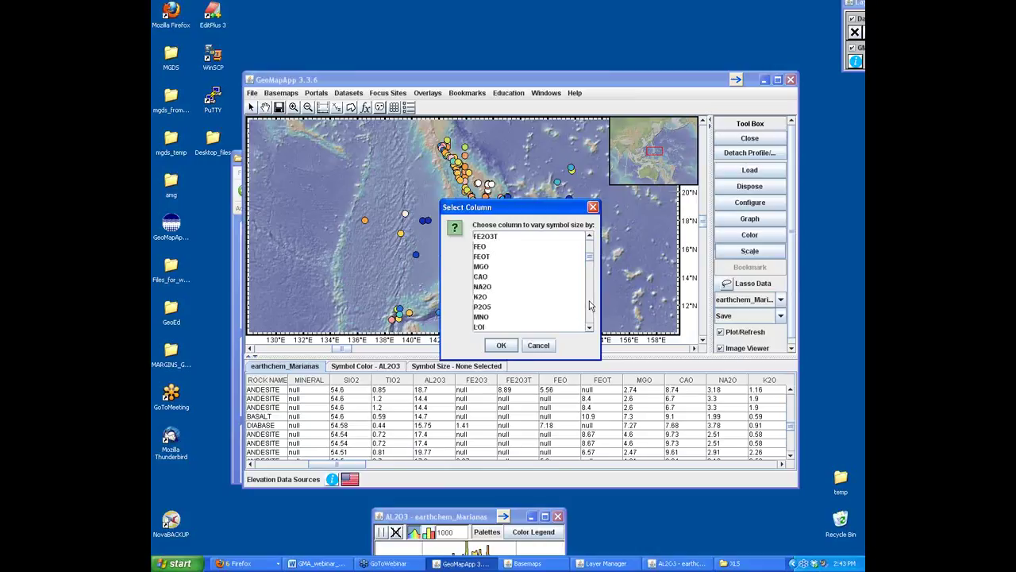
left_click(482, 270)
left_click(505, 346)
Narrow the MGO histogram's symbol size range to about 2 to 17 and move its window clear of the map
left_click_drag(524, 248, 614, 325)
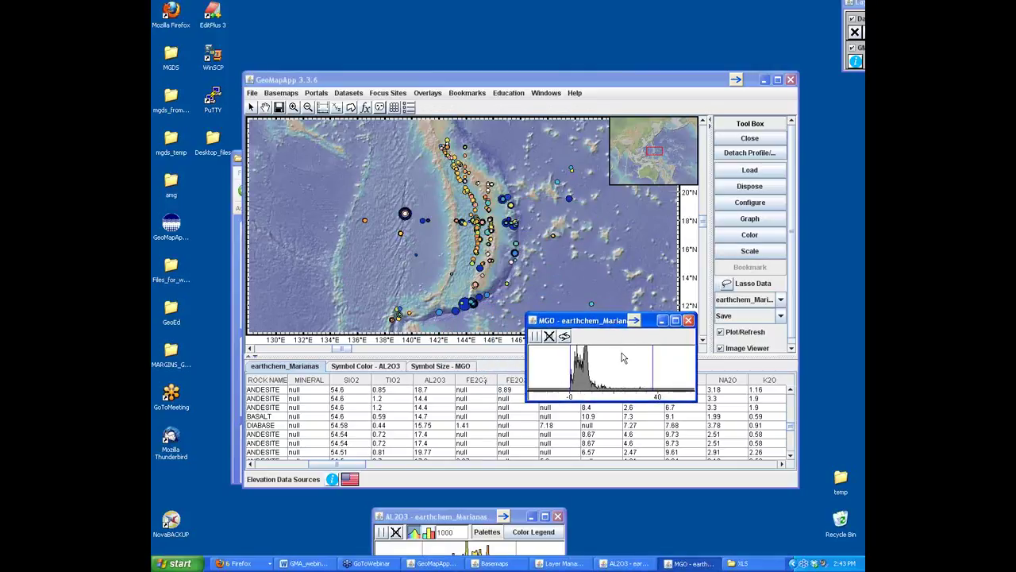
left_click_drag(651, 363, 577, 359)
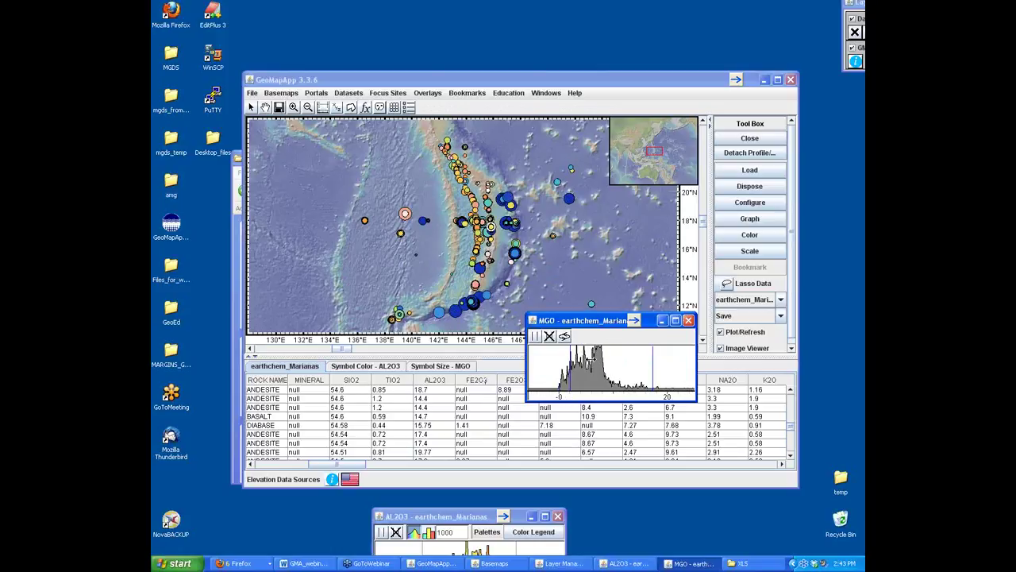
left_click_drag(614, 328, 550, 476)
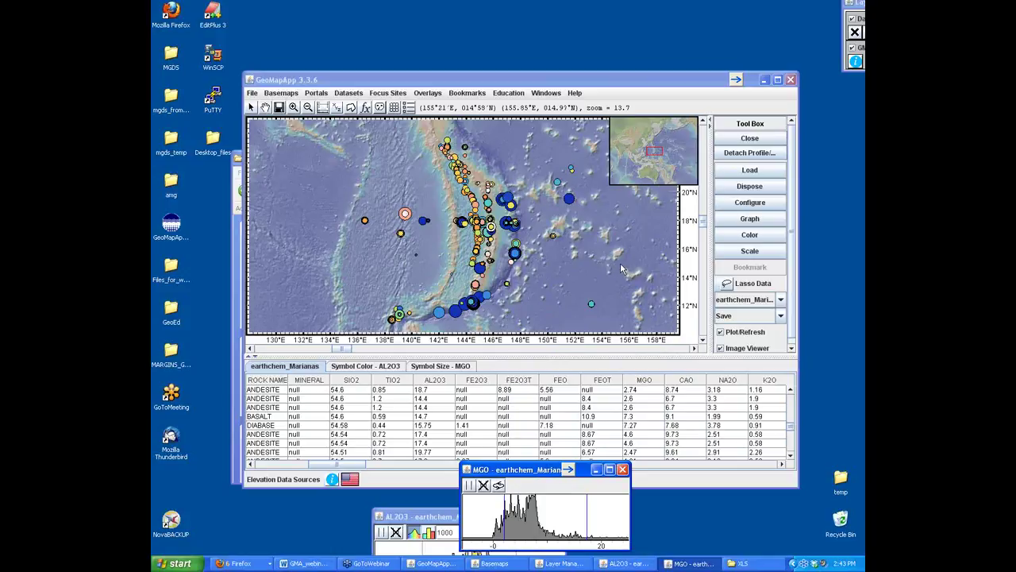
Create a scatter plot of the samples with SIO2 on the x-axis and K2O on the y-axis
left_click(747, 225)
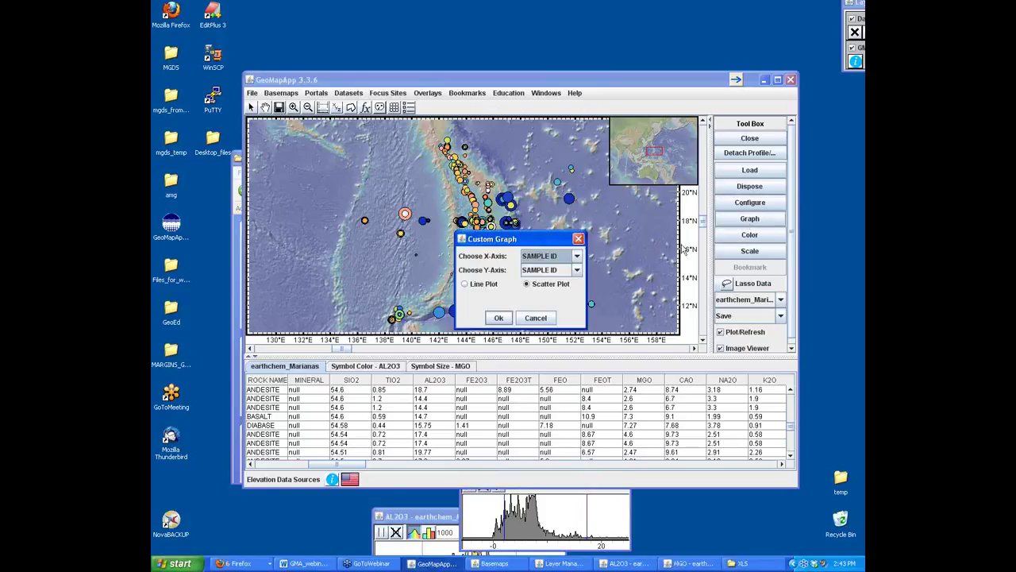
left_click(565, 259)
scroll(580, 311, "down", 3)
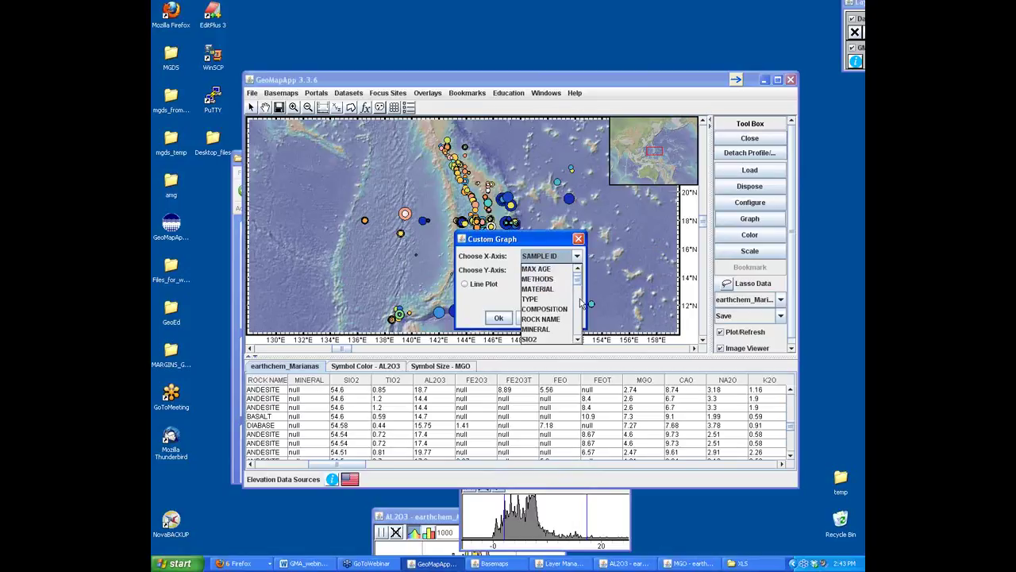
left_click(535, 270)
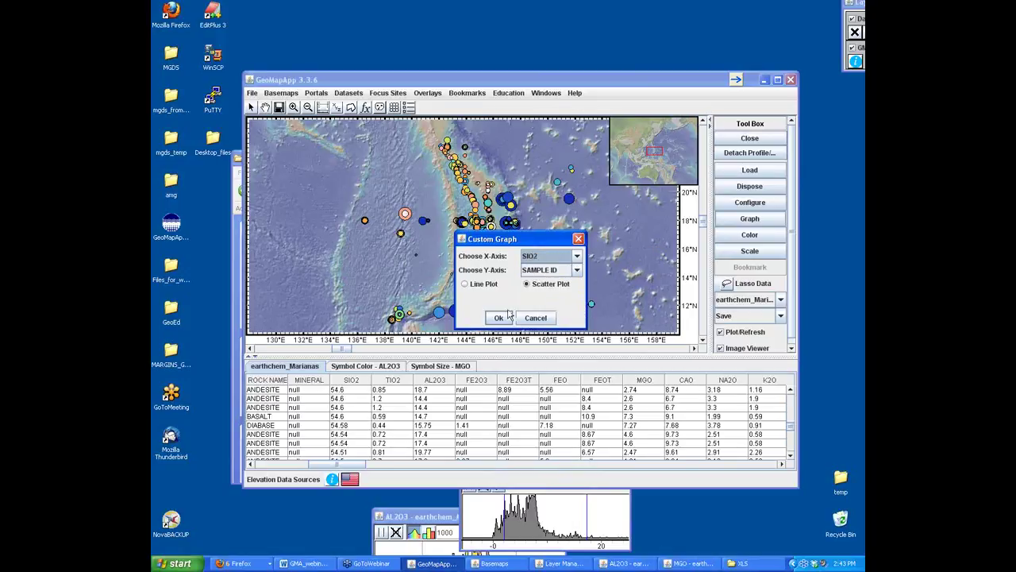
left_click(552, 272)
scroll(579, 337, "down", 6)
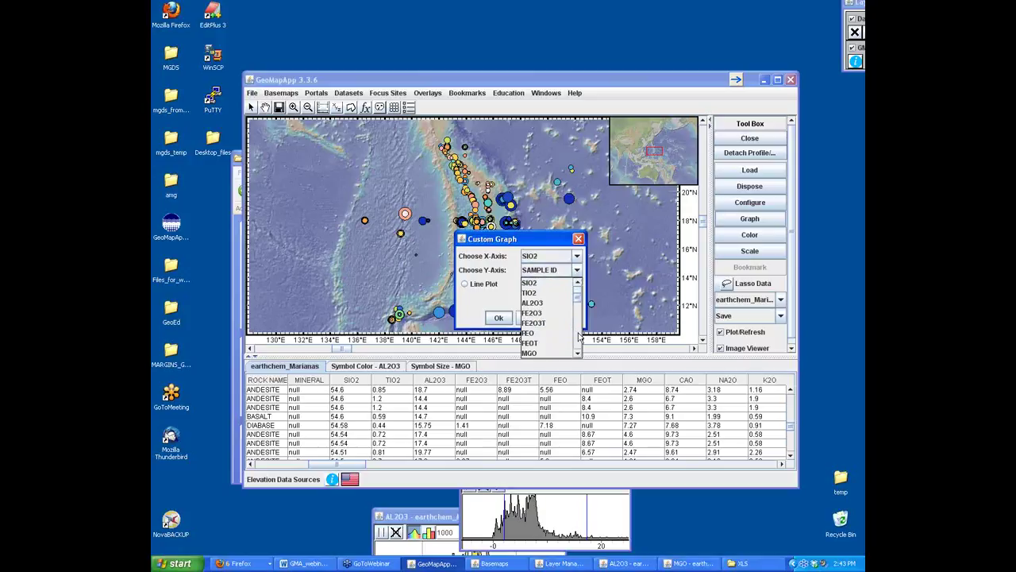
left_click(539, 313)
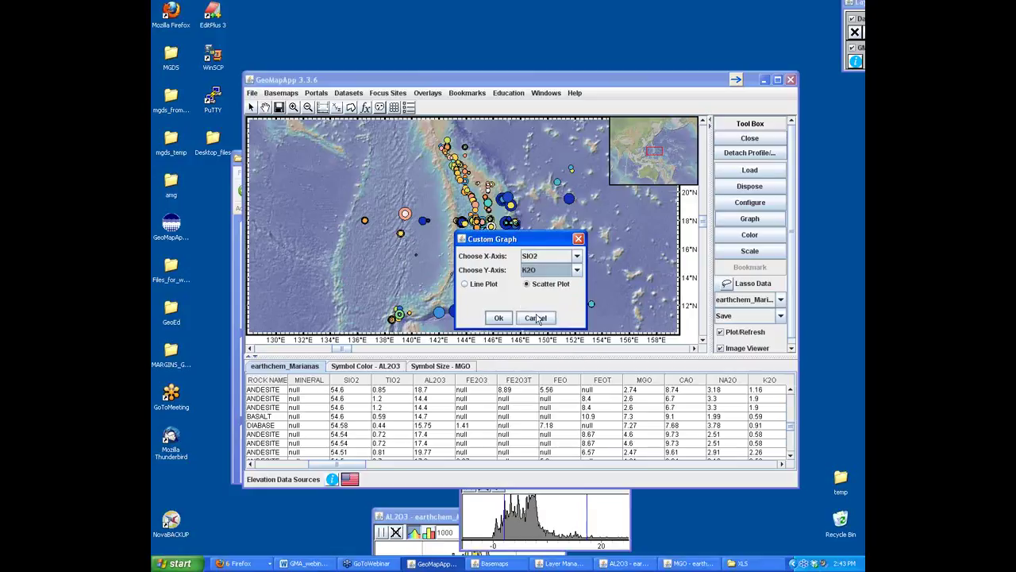
left_click(499, 317)
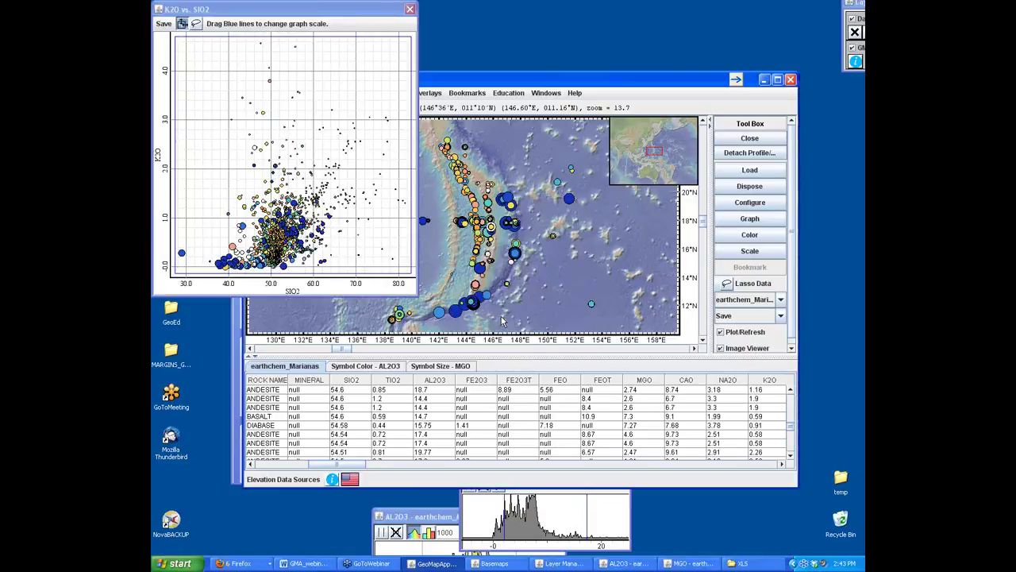
Move the K2O vs. SIO2 graph beside the samples and rescale it to K2O up to about 3 and SIO2 about 35 to 66
left_click_drag(255, 18, 658, 194)
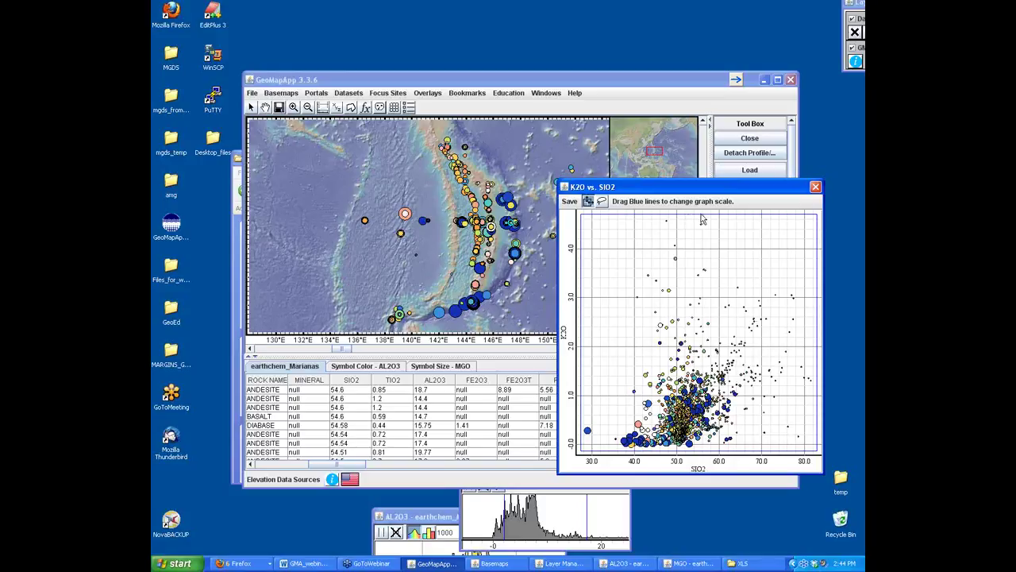
left_click_drag(680, 218, 685, 298)
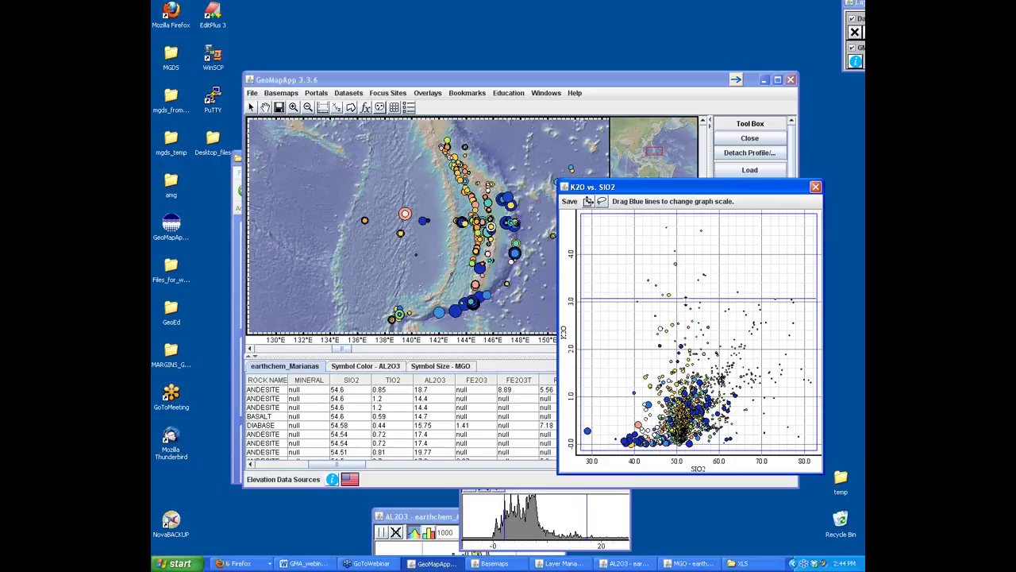
left_click_drag(816, 333, 748, 335)
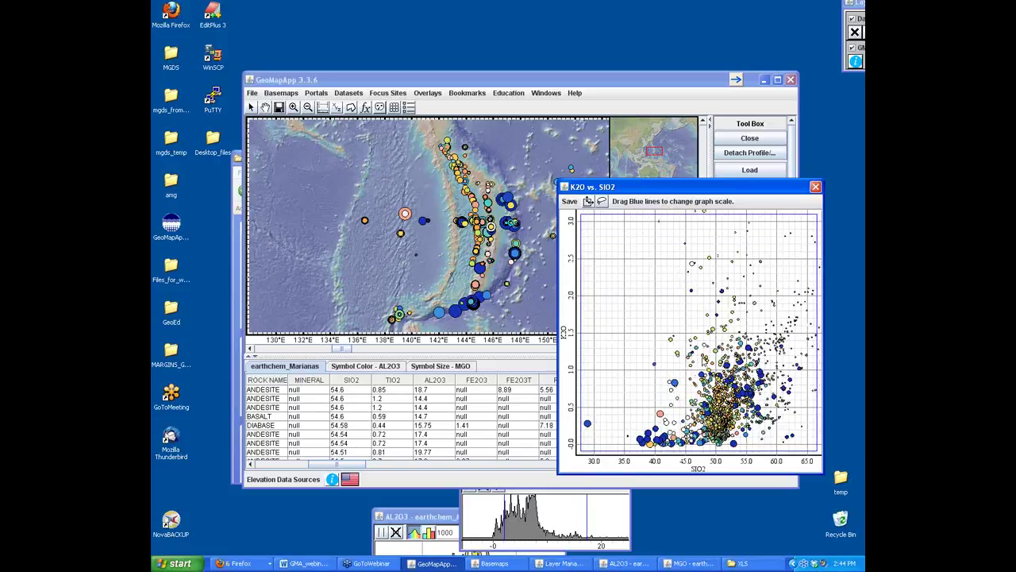
left_click_drag(582, 334, 636, 332)
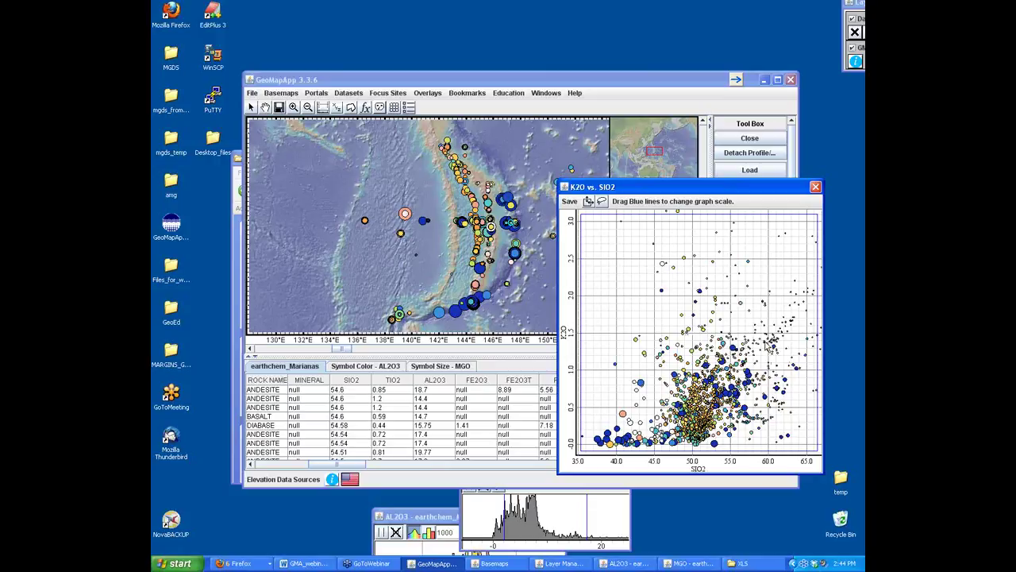
Lasso the high-K2O samples in the upper part of the K2O vs. SIO2 graph
left_click(602, 202)
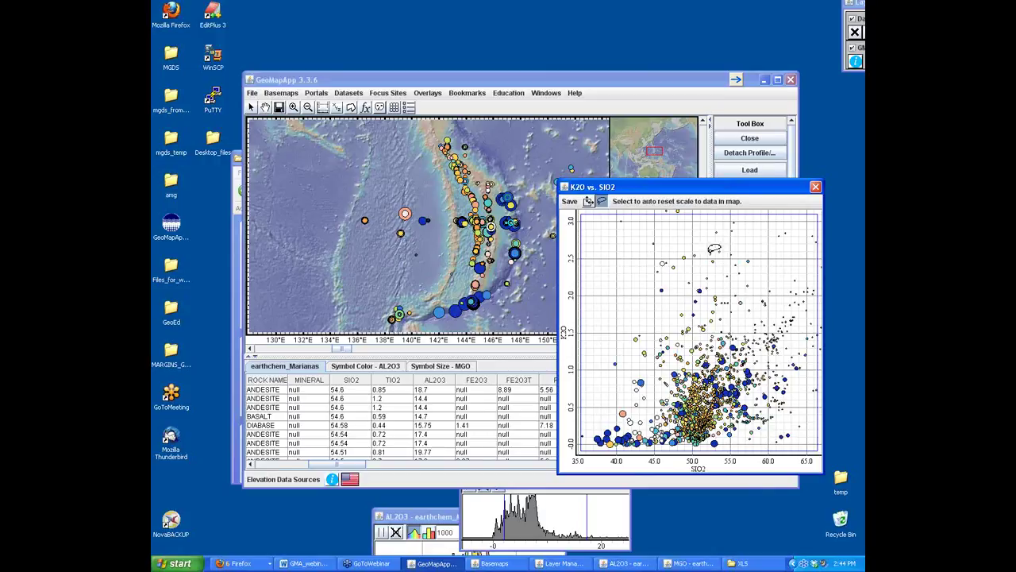
mouse_move(776, 230)
left_mouse_down()
mouse_move(627, 243)
mouse_move(681, 320)
mouse_move(780, 353)
mouse_move(784, 284)
mouse_move(758, 227)
left_mouse_up()
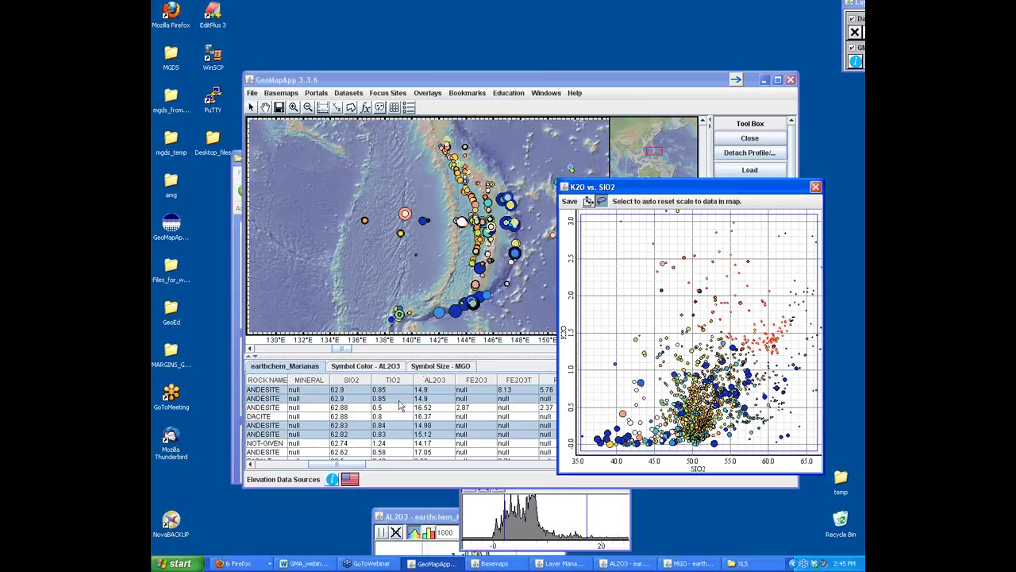
Move the graph off the tool box and review the save options for the selected samples, including exporting the selection to Excel
left_click_drag(699, 189, 501, 278)
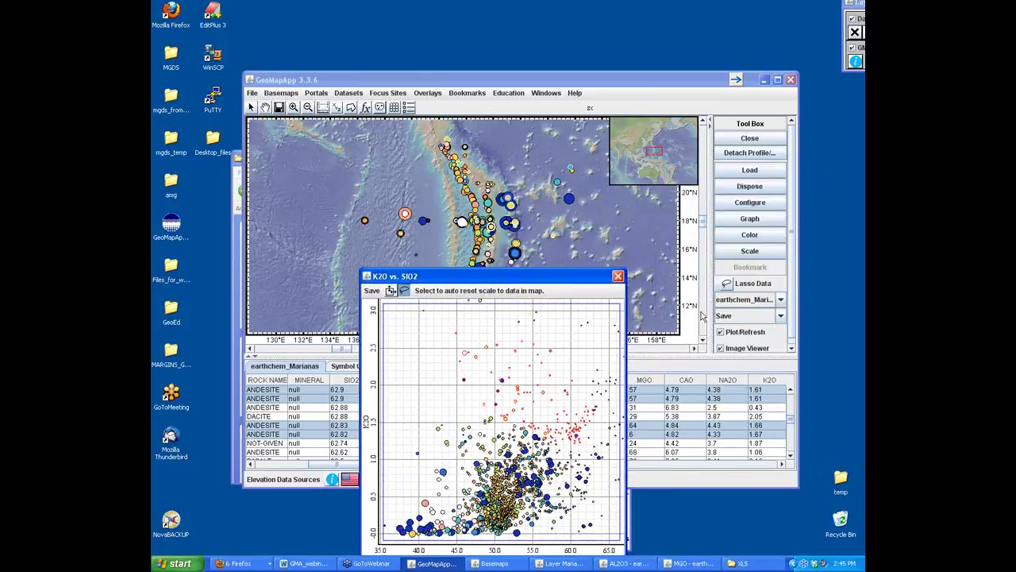
left_click(768, 318)
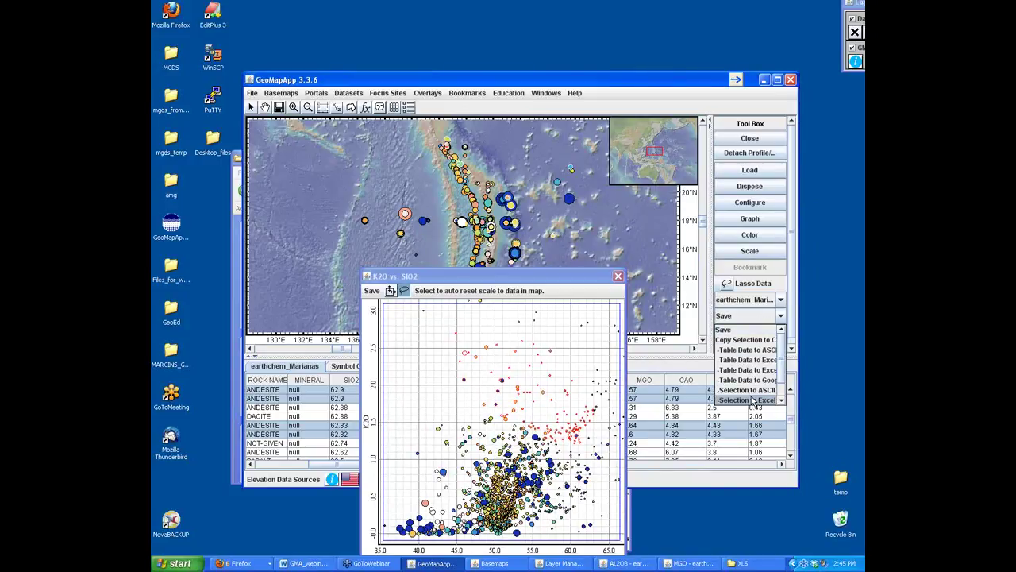
left_click_drag(783, 378, 779, 395)
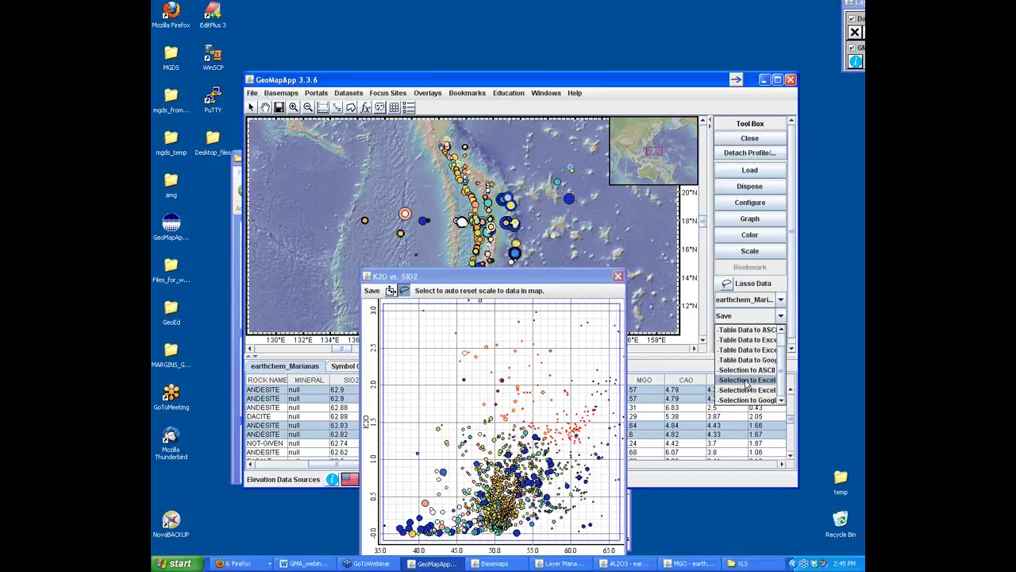
left_click(746, 381)
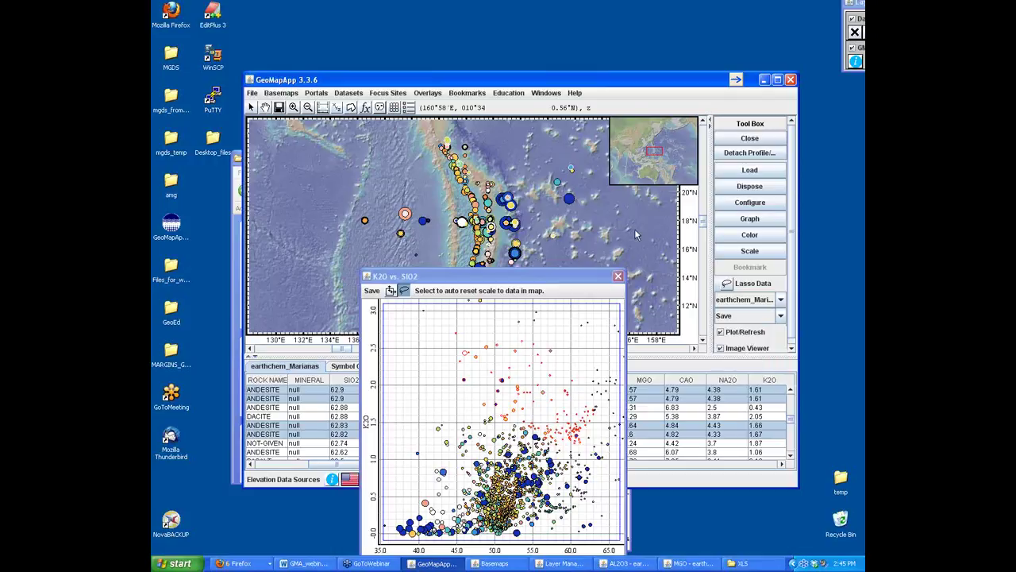
Move the graph below the map and review the file formats offered for saving the map window, without saving
left_click_drag(531, 278, 696, 482)
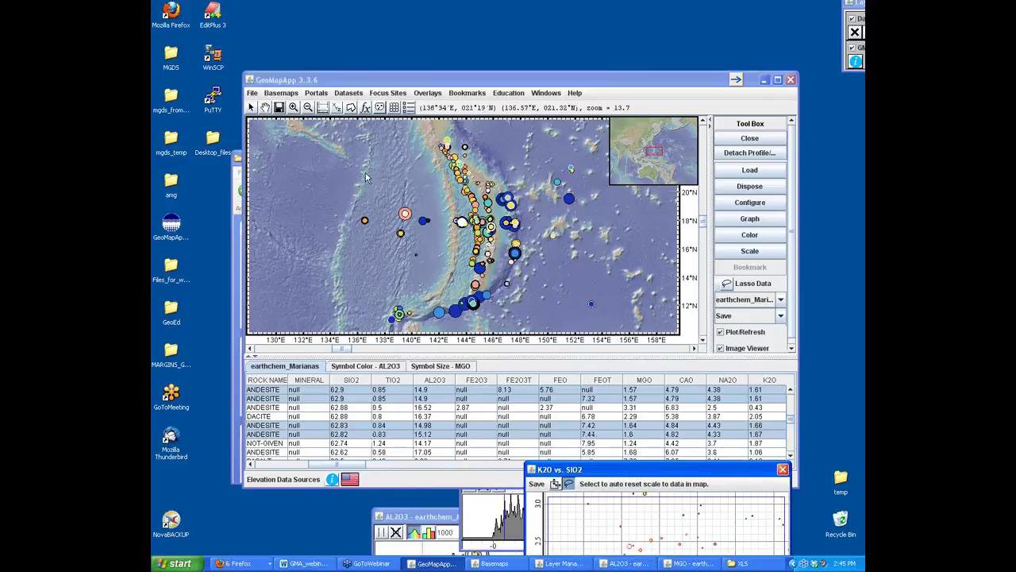
left_click(252, 94)
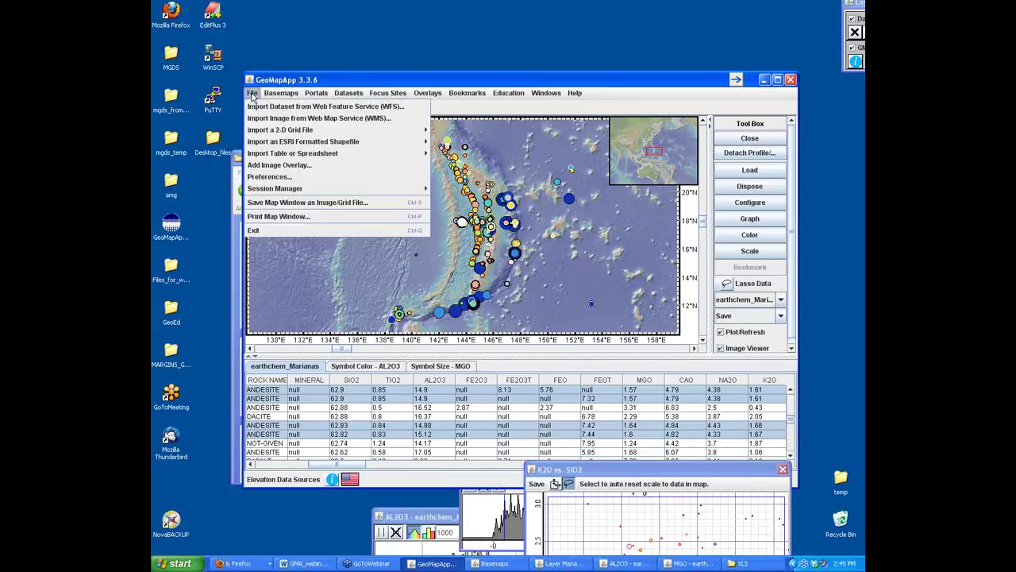
left_click(282, 204)
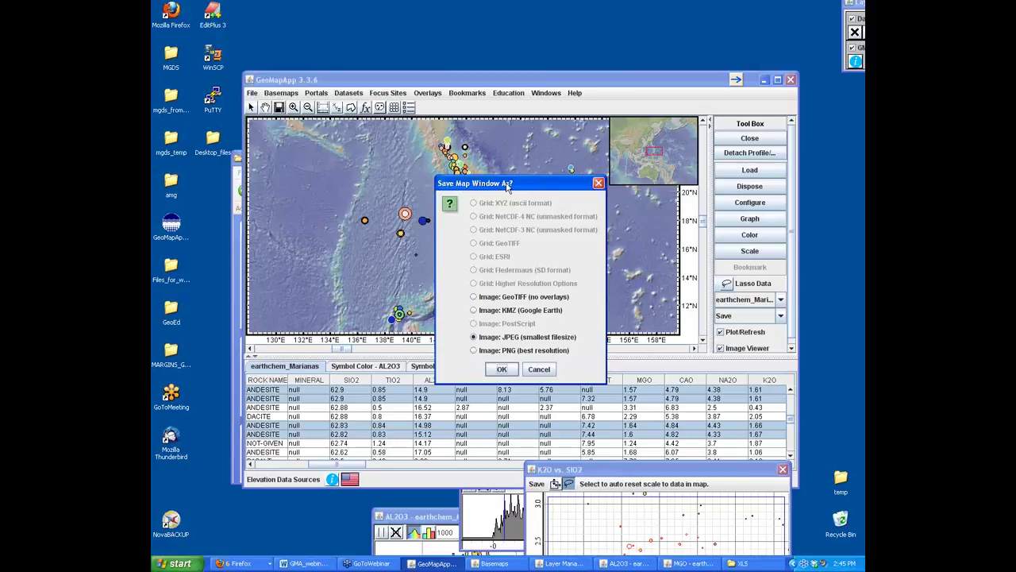
left_click_drag(505, 185, 658, 213)
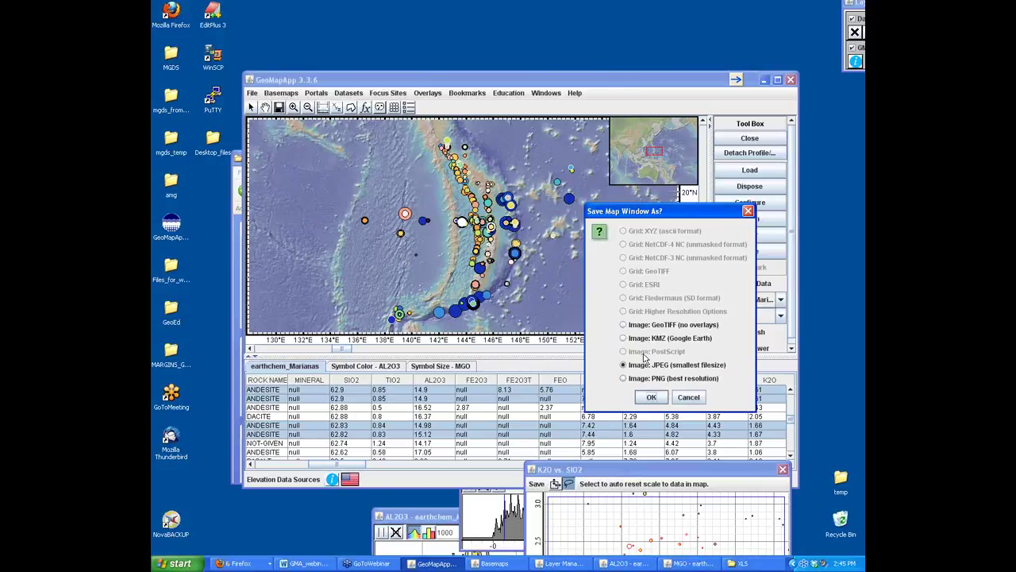
left_click(688, 397)
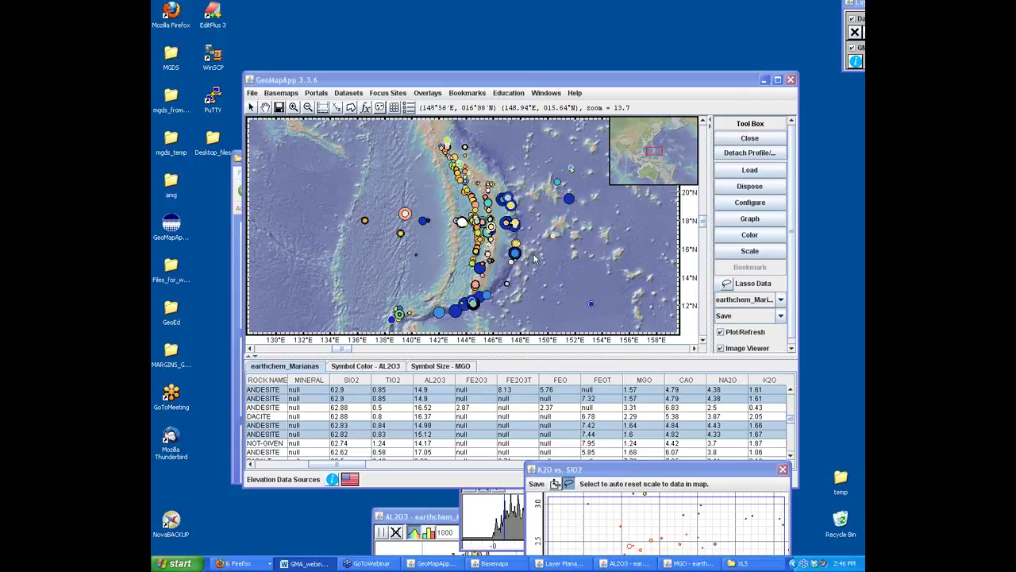
Close the earthchem_Marianas dataset and return the map to global scale
left_click(748, 140)
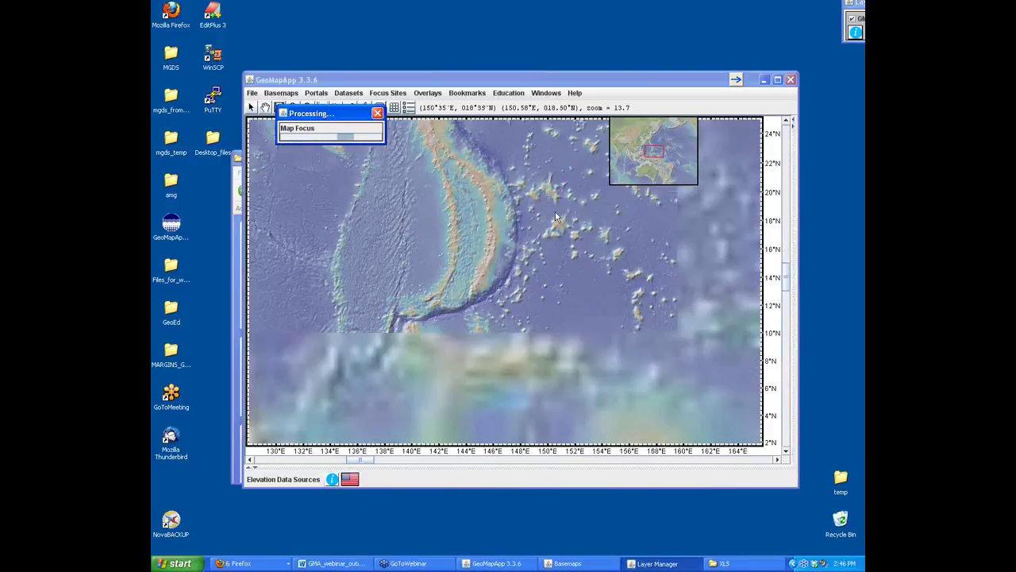
left_click(471, 94)
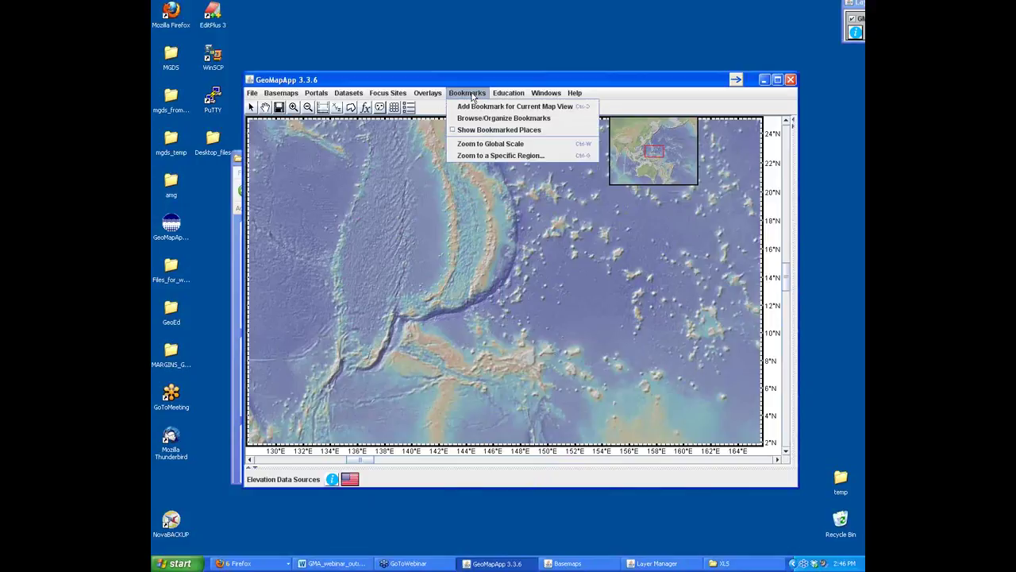
left_click(490, 144)
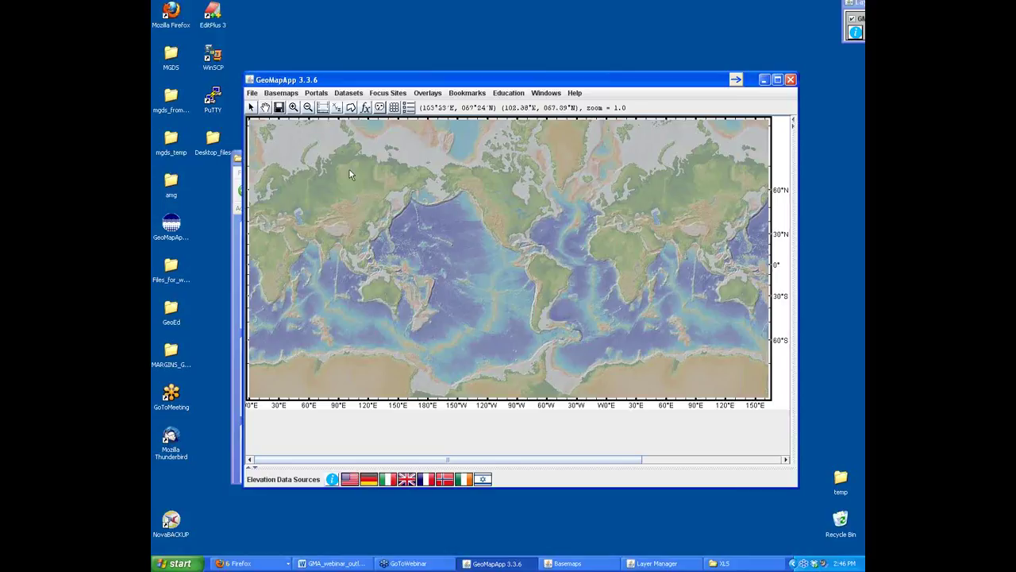
Load the USGS-NEIC earthquake locations dataset "Earthquakes Magnitude >5.5 (1973-2013) (quick)" and acknowledge the large-dataset notice
left_click(342, 93)
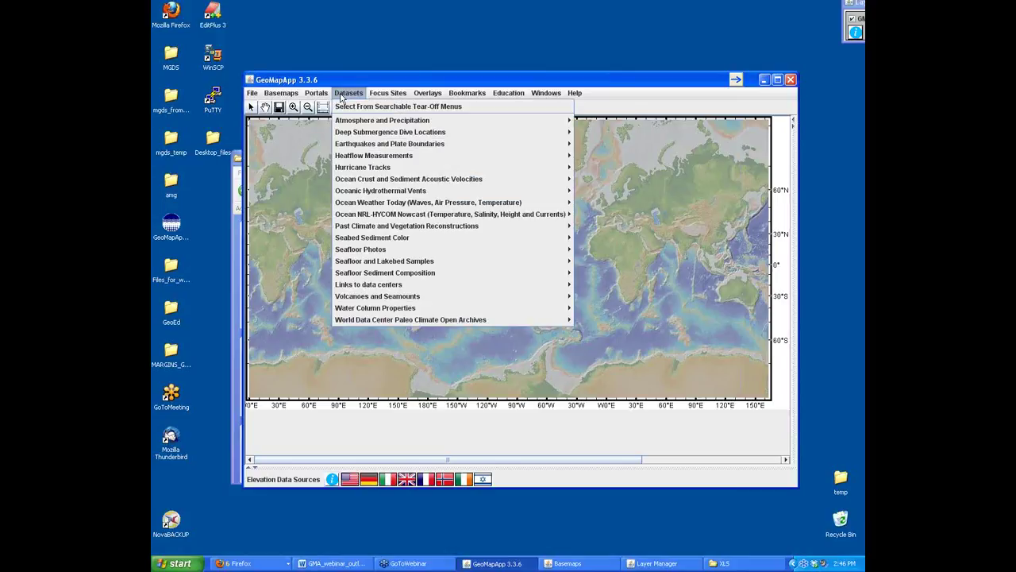
mouse_move(364, 146)
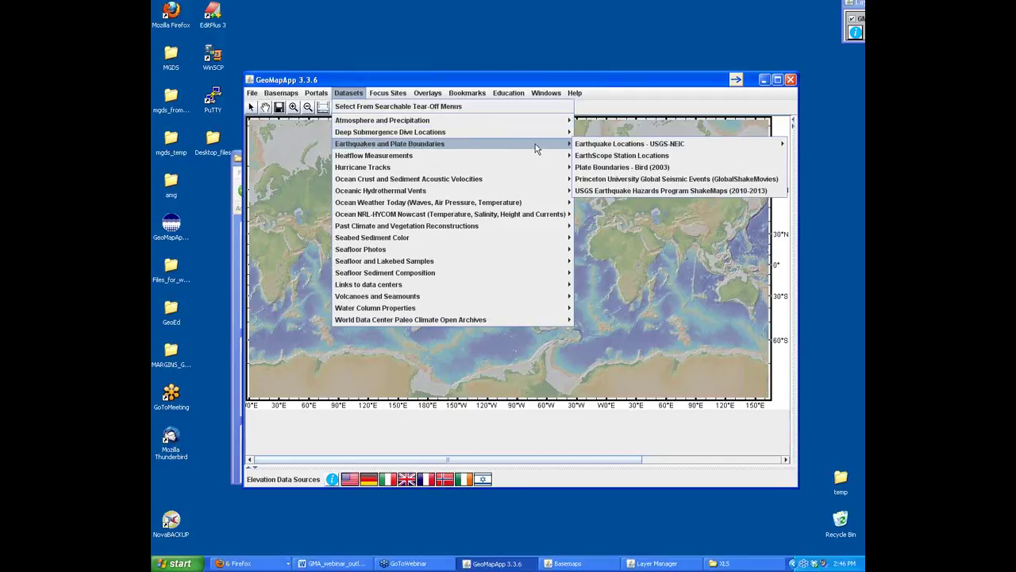
mouse_move(591, 149)
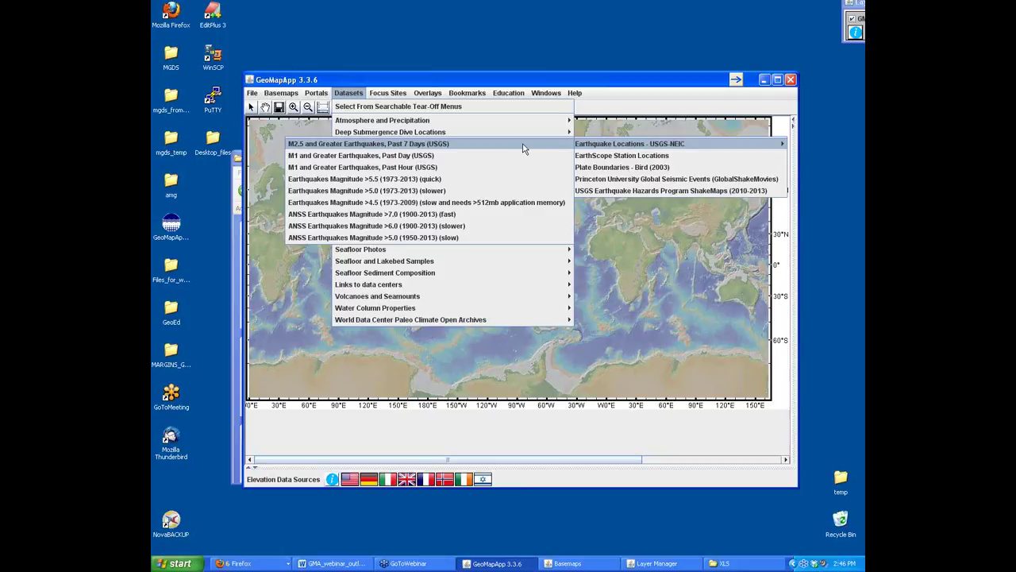
left_click(435, 183)
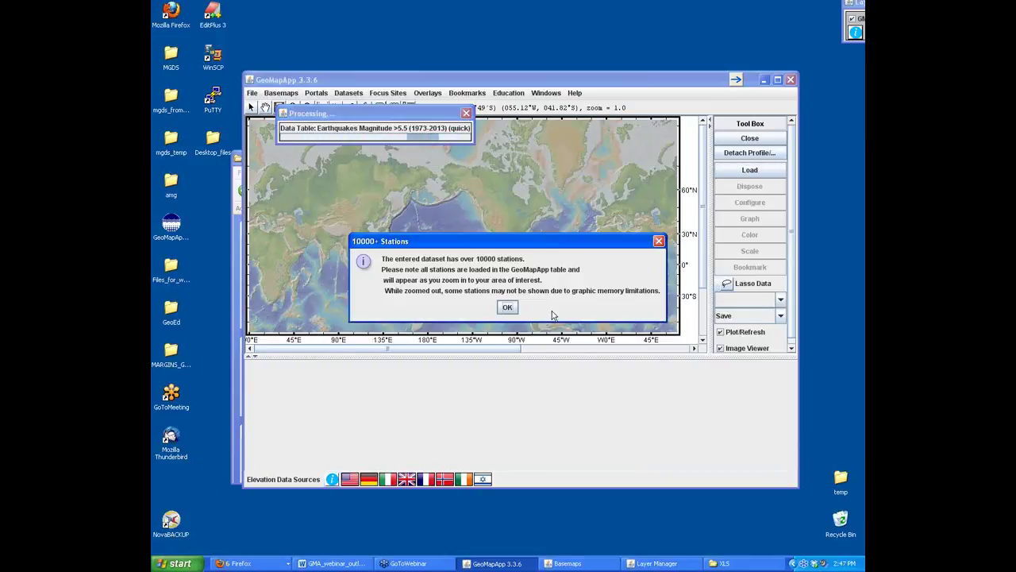
left_click(508, 308)
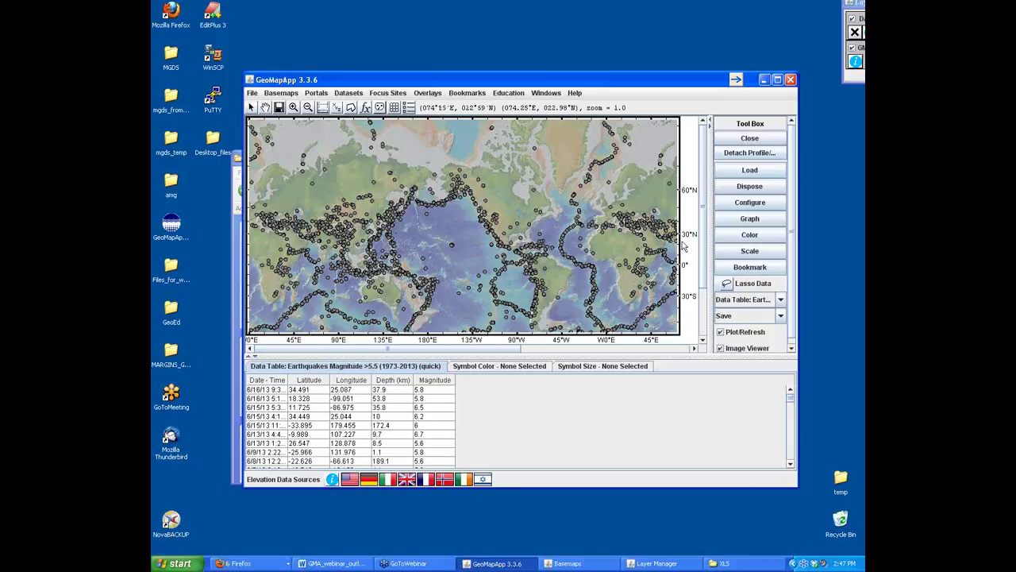
Color the earthquake symbols by Depth (km), move the color window below the map, and reduce the color range's upper limit to about 95 km
scroll(702, 245, "down", 3)
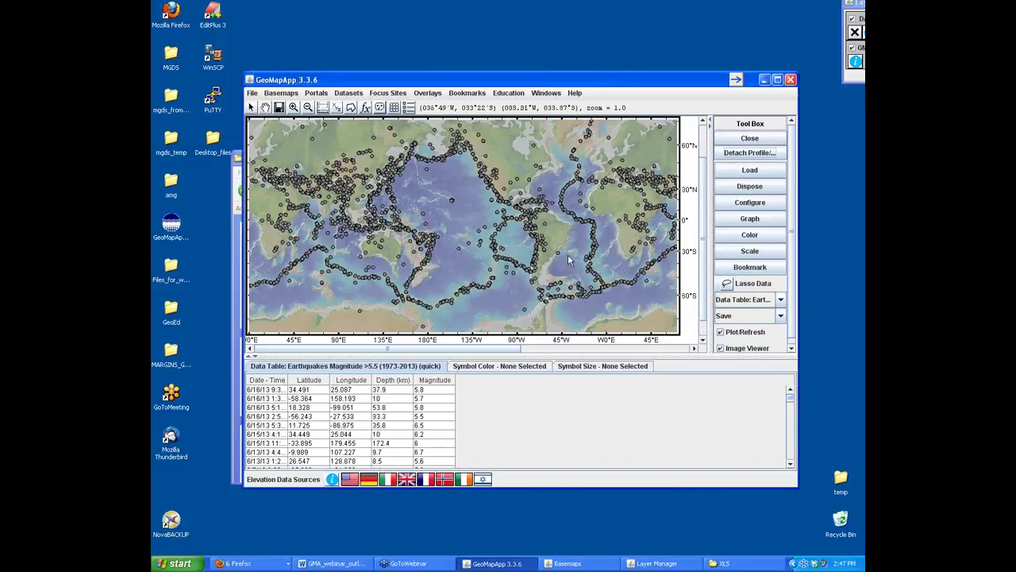
left_click(746, 236)
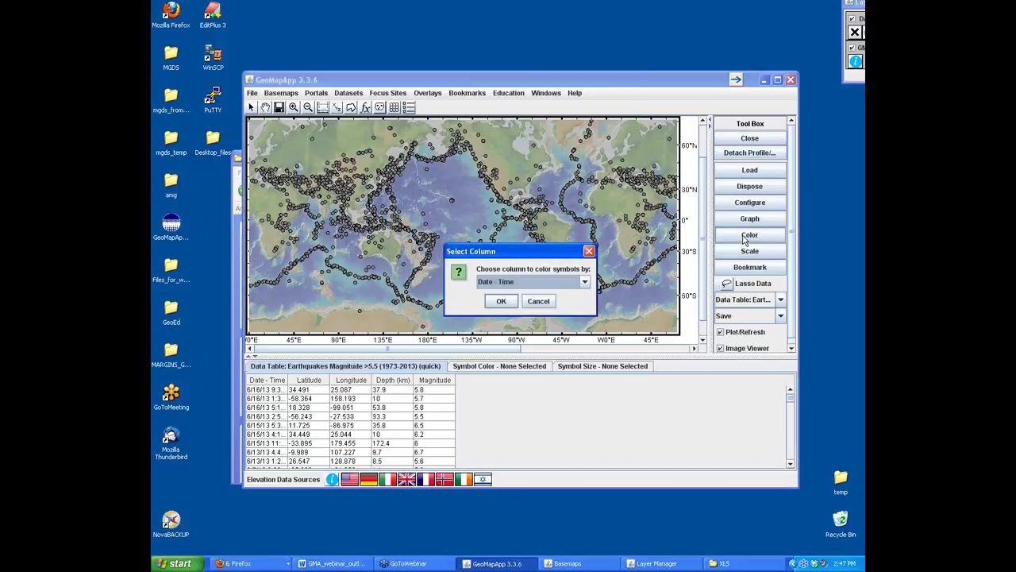
left_click(557, 283)
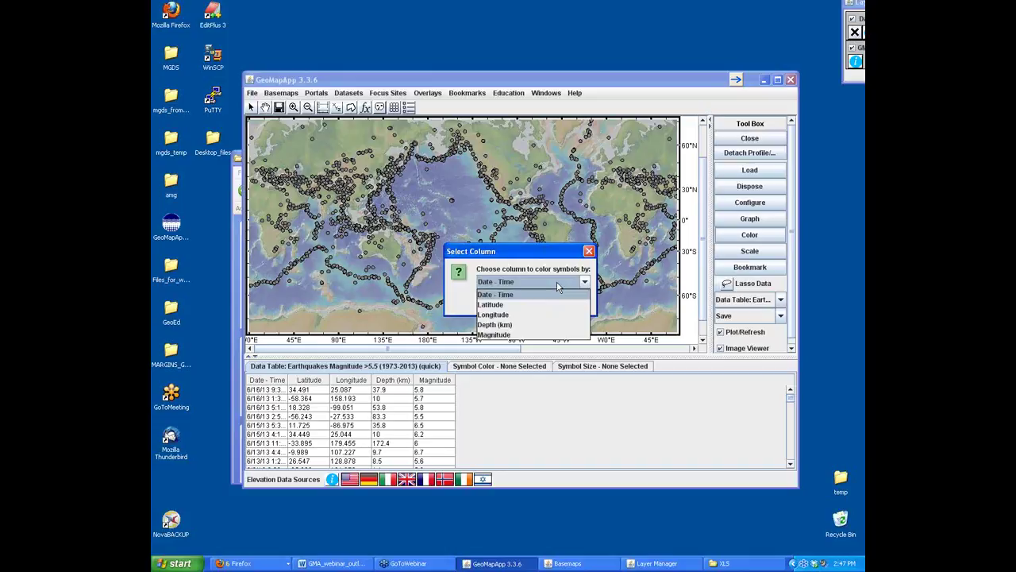
left_click(512, 322)
left_click(501, 302)
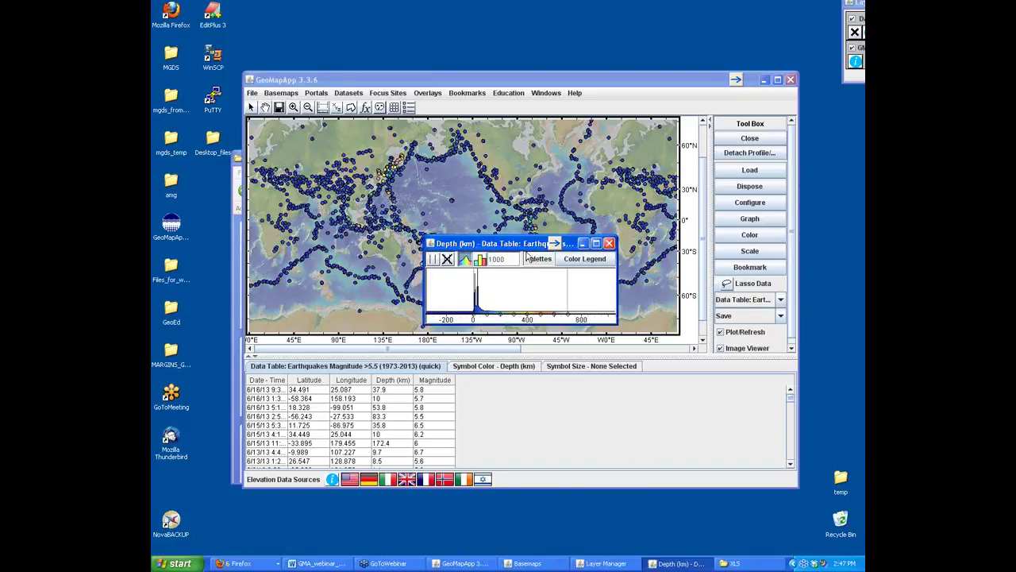
left_click_drag(527, 246, 613, 367)
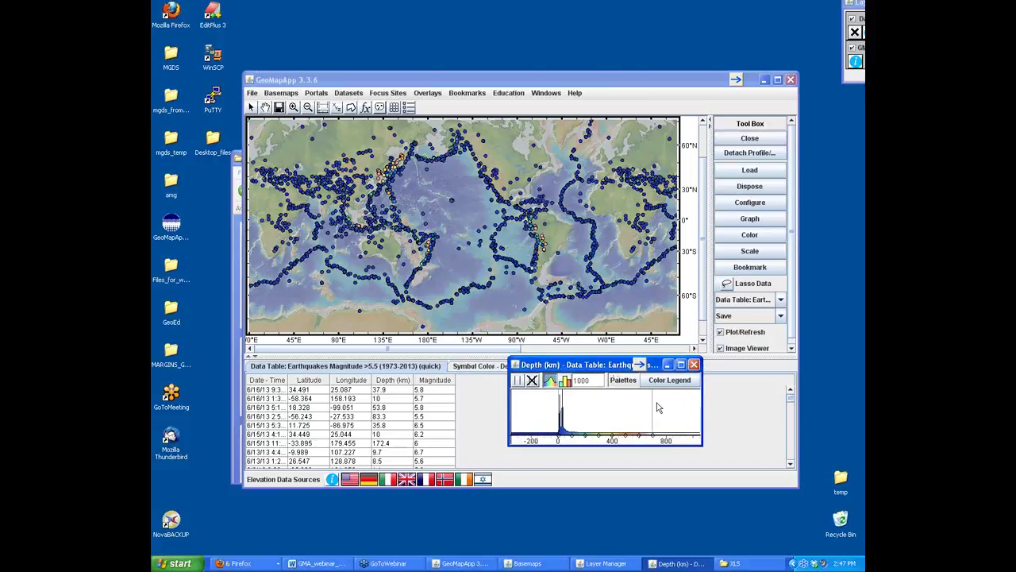
left_click_drag(653, 404, 570, 400)
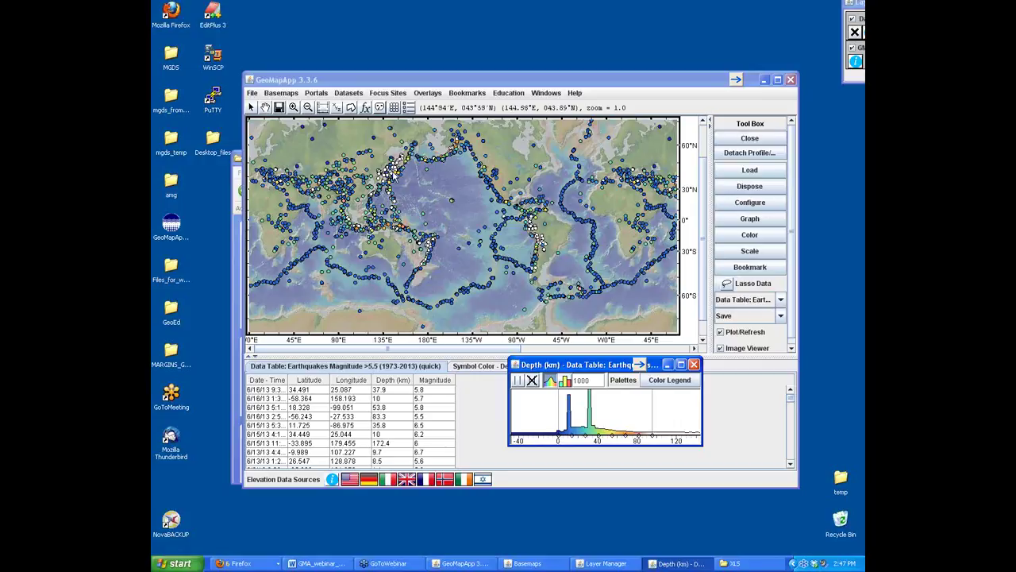
Around Japan and the Kuril arc, scale the earthquake symbols by Magnitude and lower the size range's upper limit to about 6.6
left_click(293, 108)
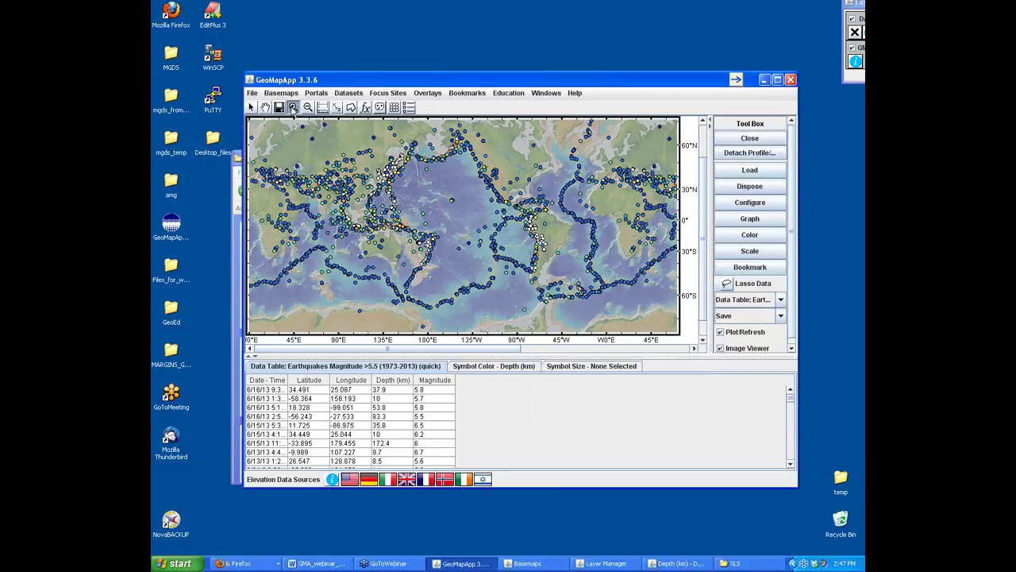
left_click(392, 171)
left_click(465, 220)
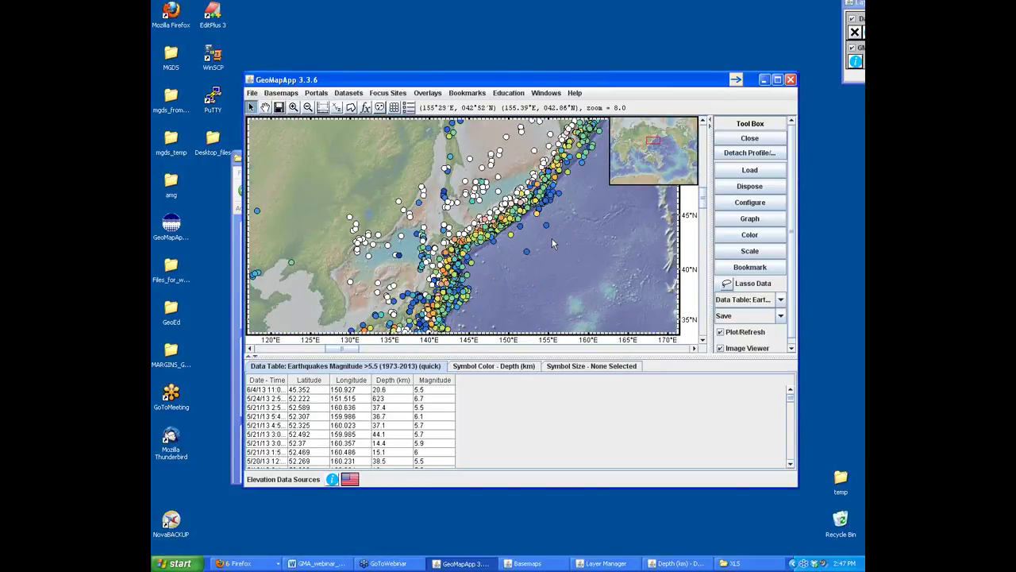
left_click(750, 253)
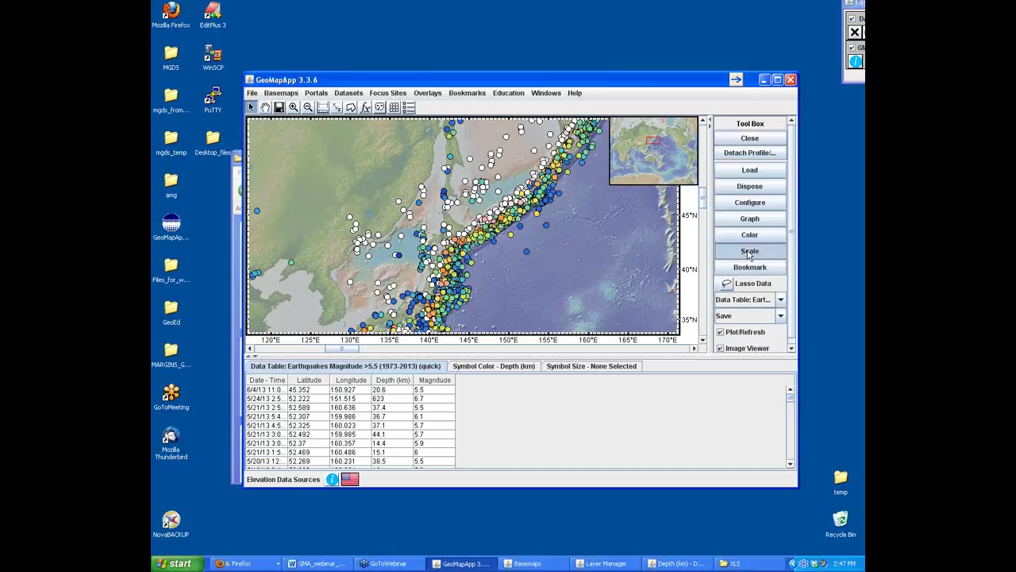
left_click(589, 282)
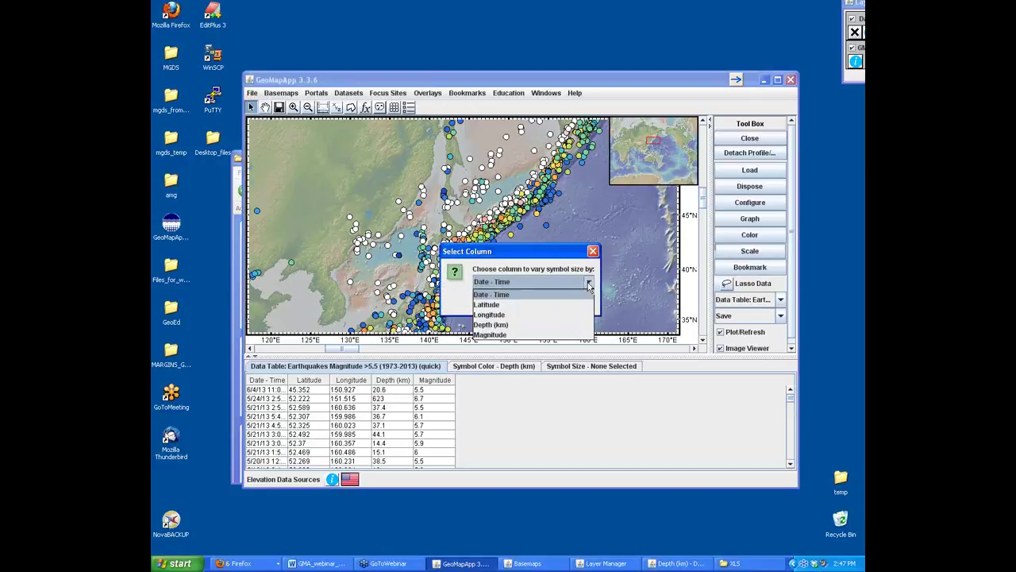
left_click(508, 335)
left_click(501, 303)
left_click_drag(505, 246, 572, 324)
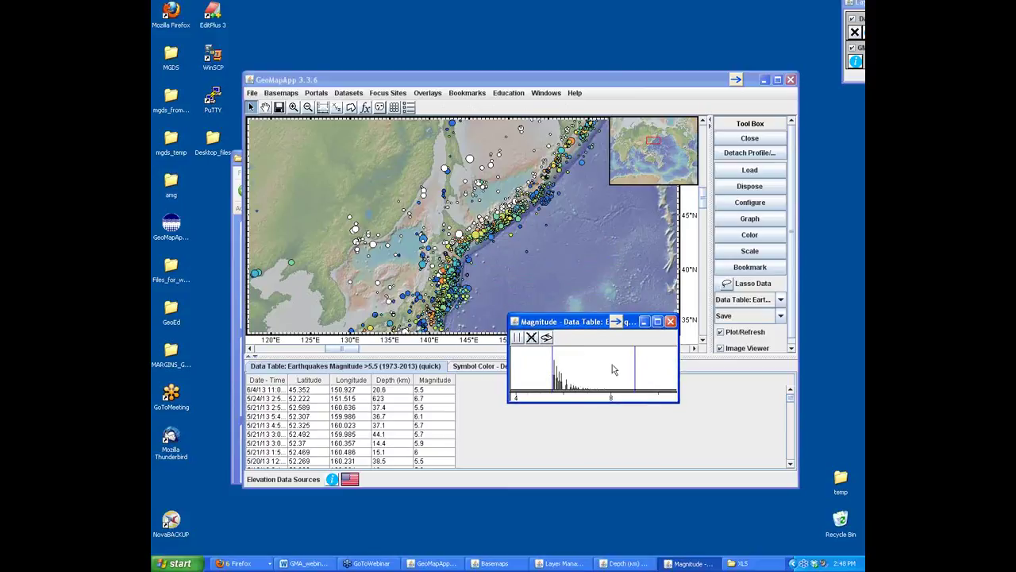
left_click_drag(635, 359, 578, 363)
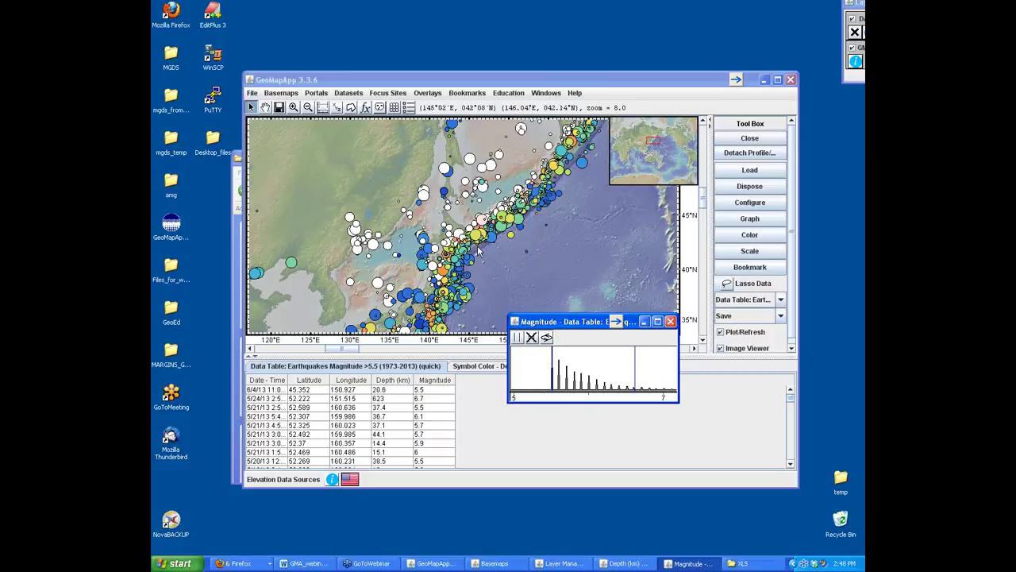
Close the earthquake dataset and recenter the map on the Hawaiian seamount chain in the central Pacific
left_click(746, 140)
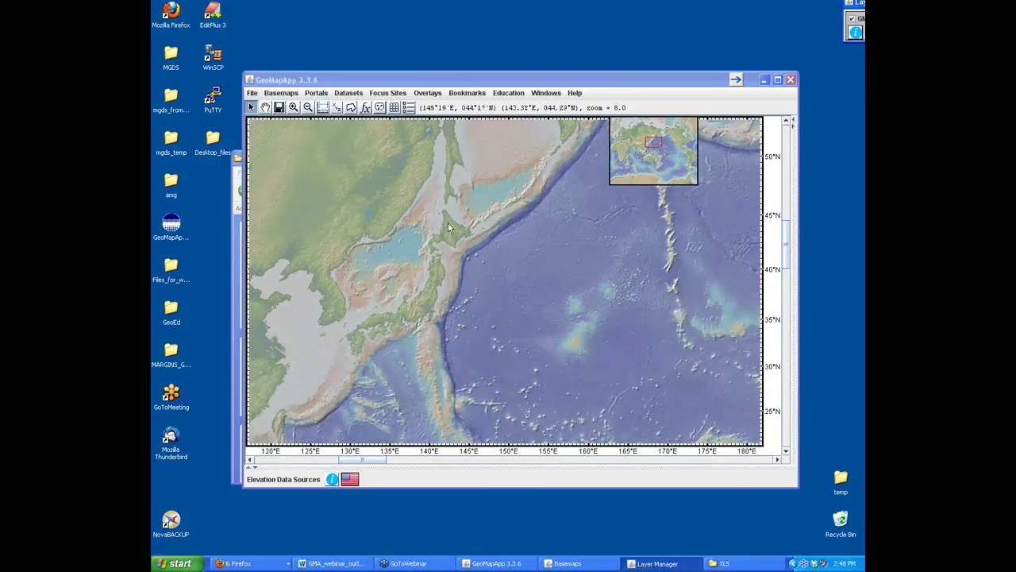
left_click(265, 107)
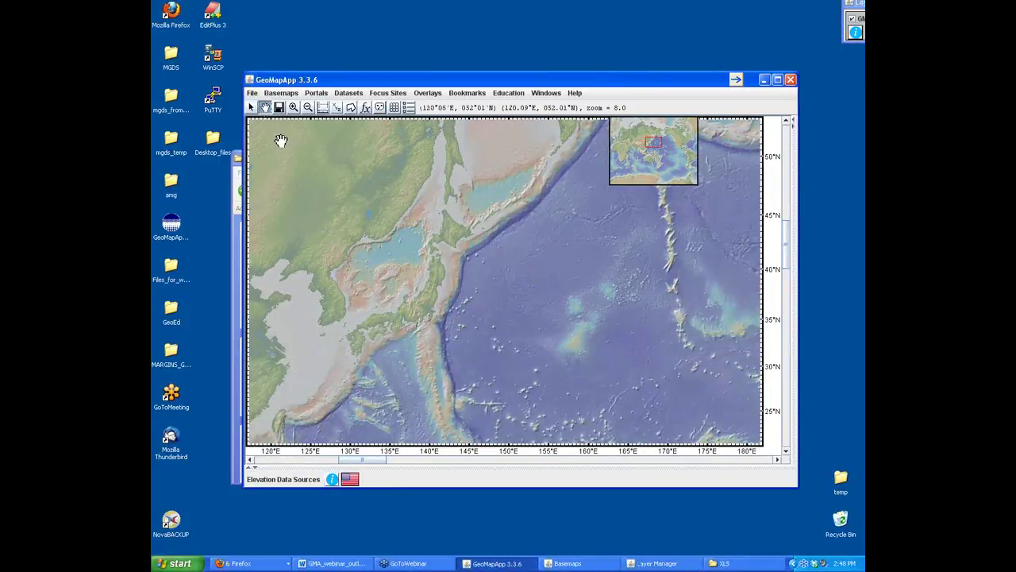
left_click_drag(563, 308, 420, 249)
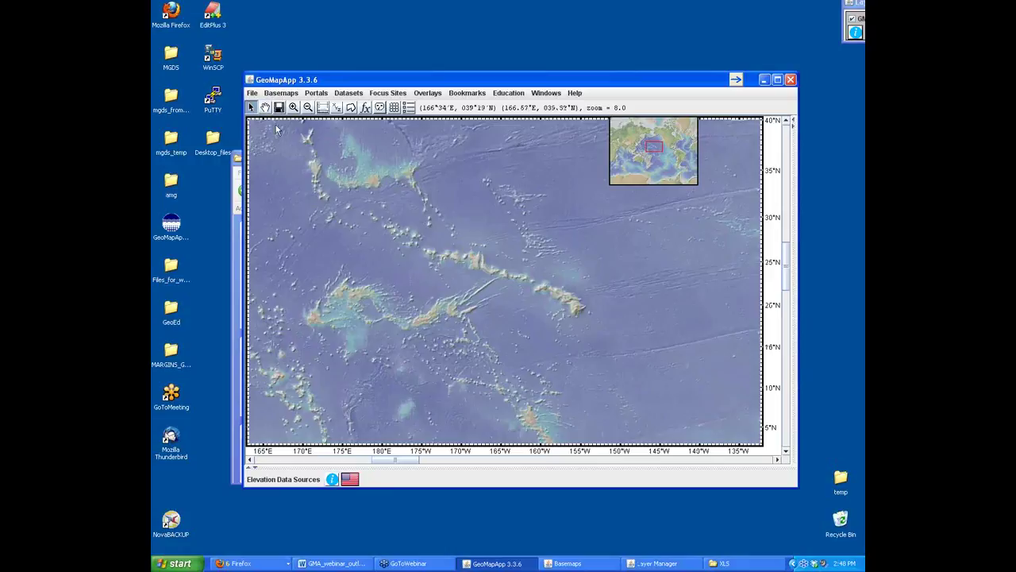
Load the global grid Gravity Anomalies (Sandwell and Smith v18.1) and move the Global Grids window off the seamount chain
left_click(279, 94)
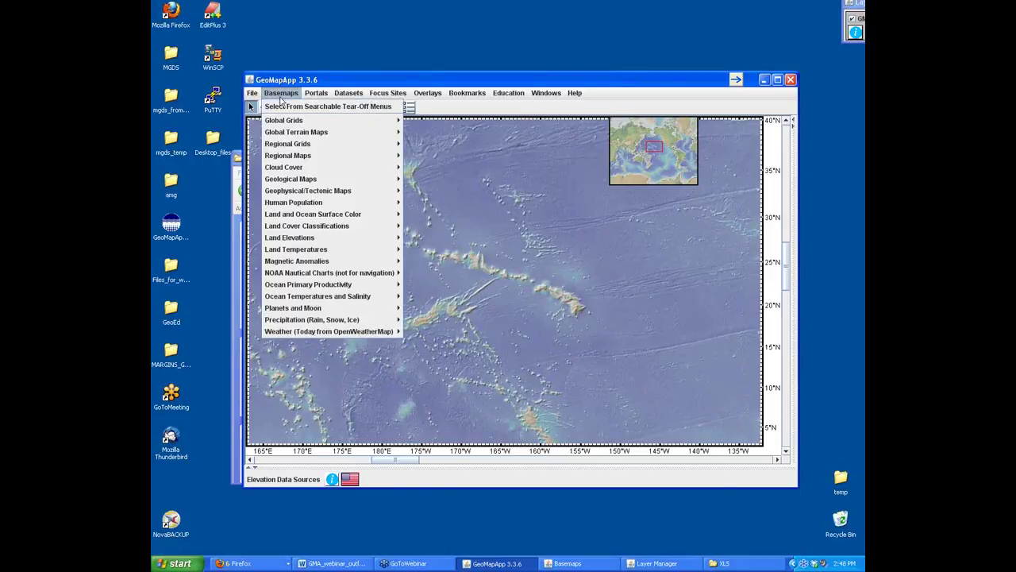
mouse_move(382, 124)
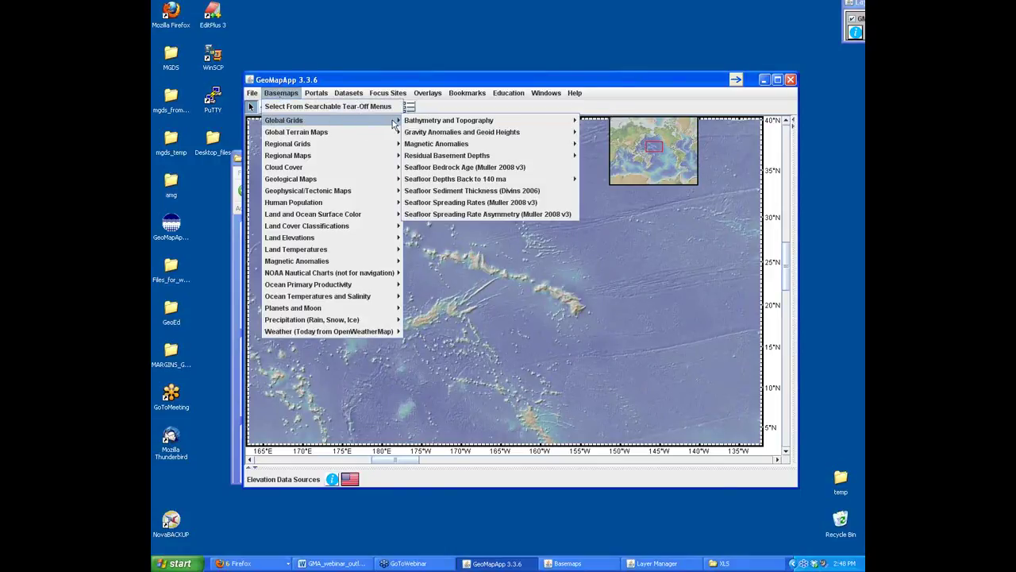
mouse_move(486, 135)
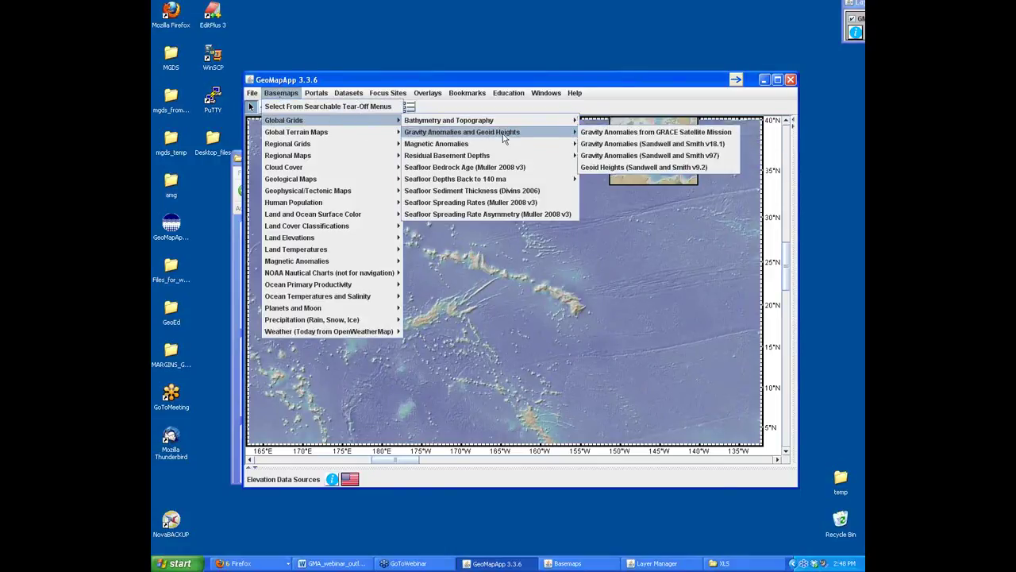
left_click(617, 144)
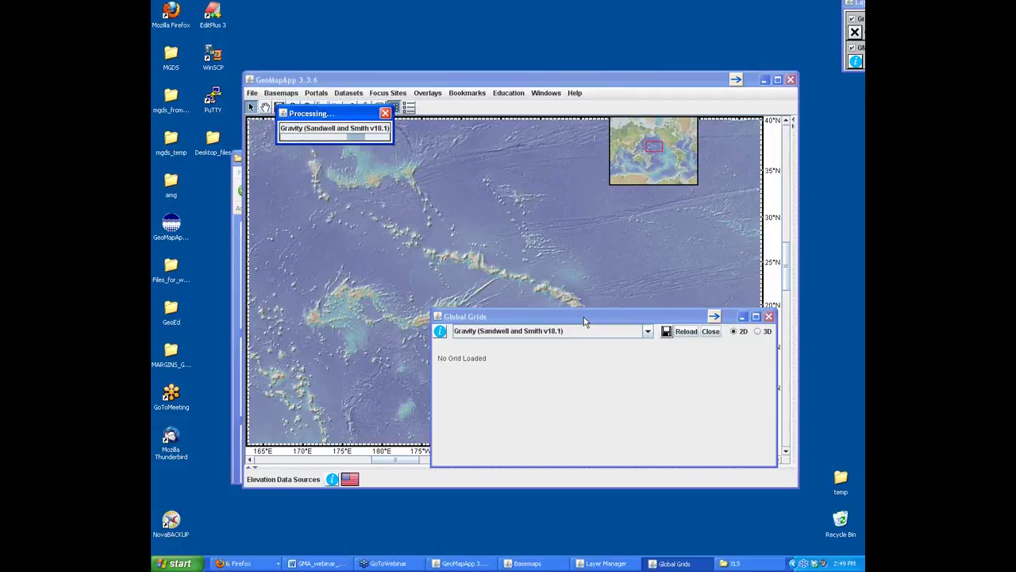
left_click_drag(584, 321, 488, 439)
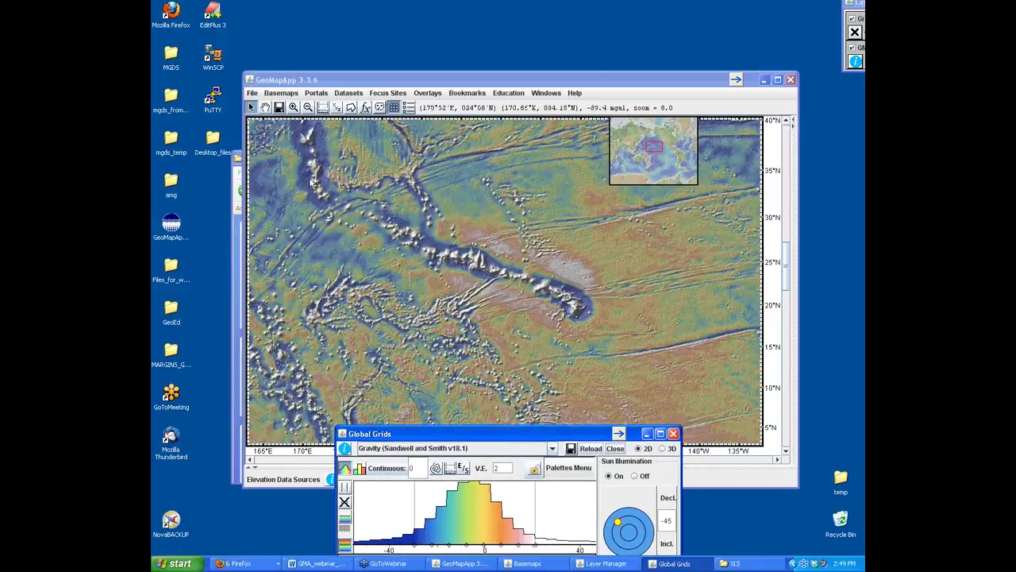
Zoom in on the Hawaiian Islands, bring the Layer Manager beside the map, and slightly lower the gravity layer's opacity
left_click(293, 106)
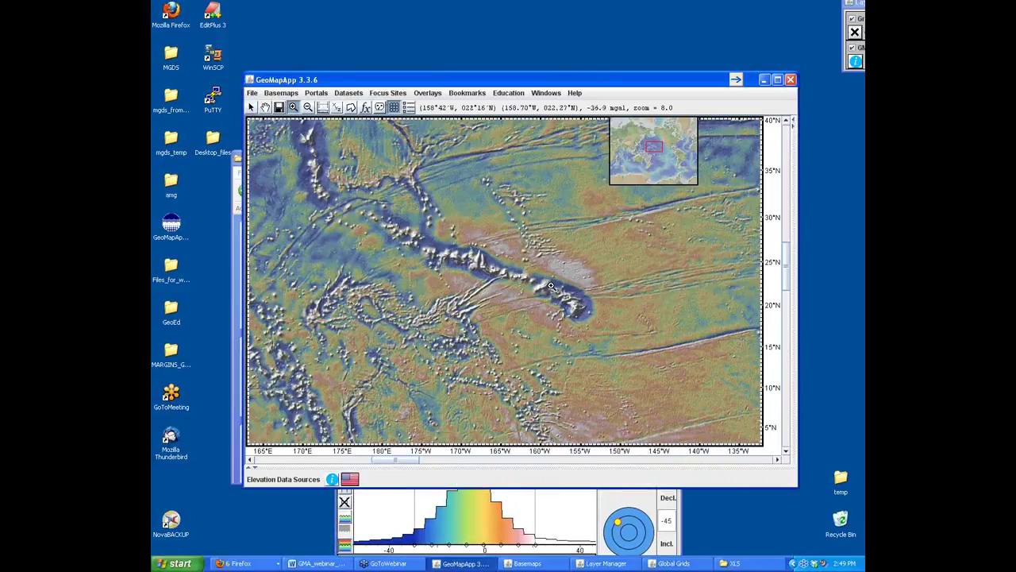
left_click(556, 290)
left_click(497, 284)
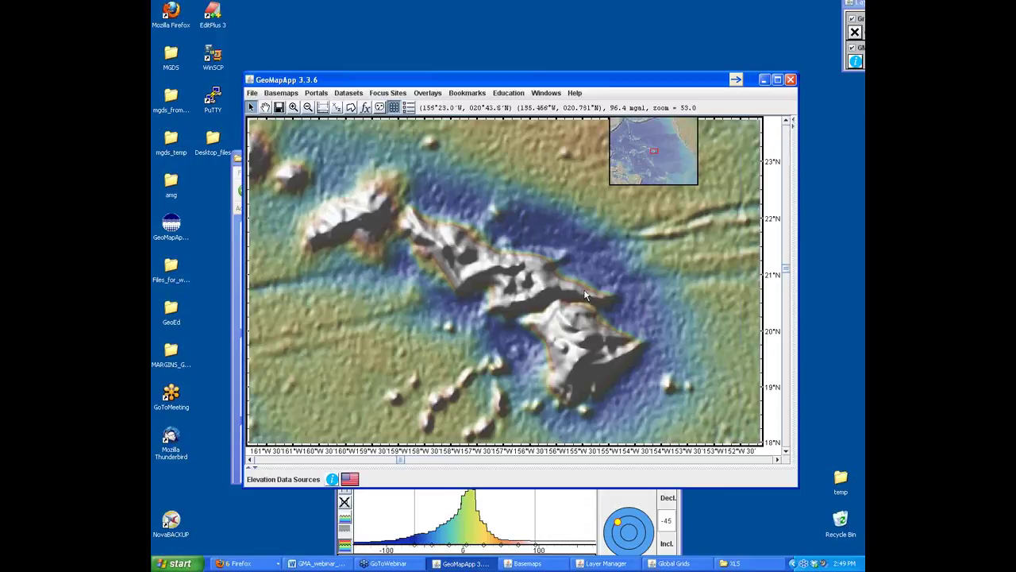
left_click_drag(921, 2, 752, 228)
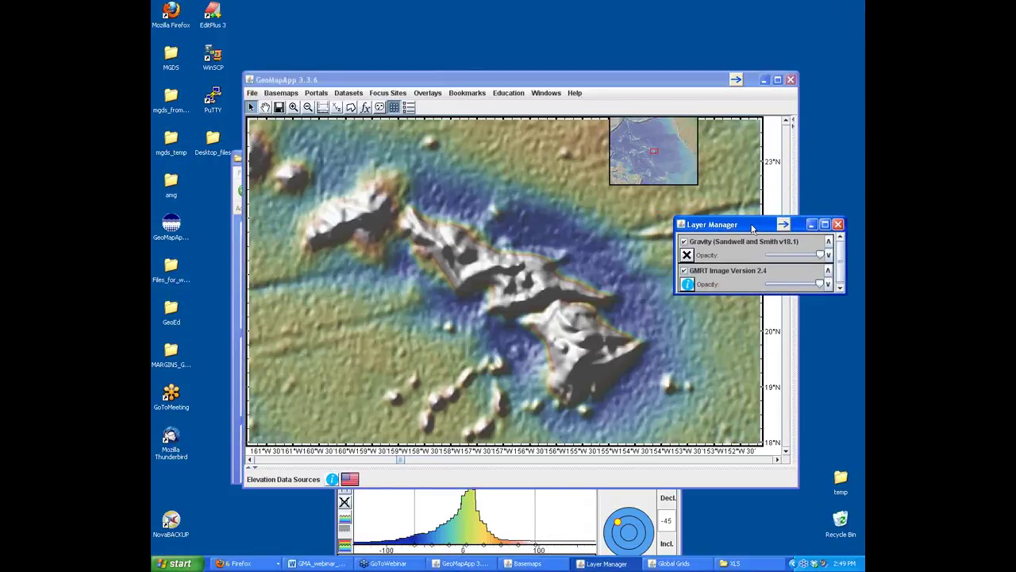
mouse_move(822, 258)
left_mouse_down()
mouse_move(764, 258)
mouse_move(818, 258)
left_mouse_up()
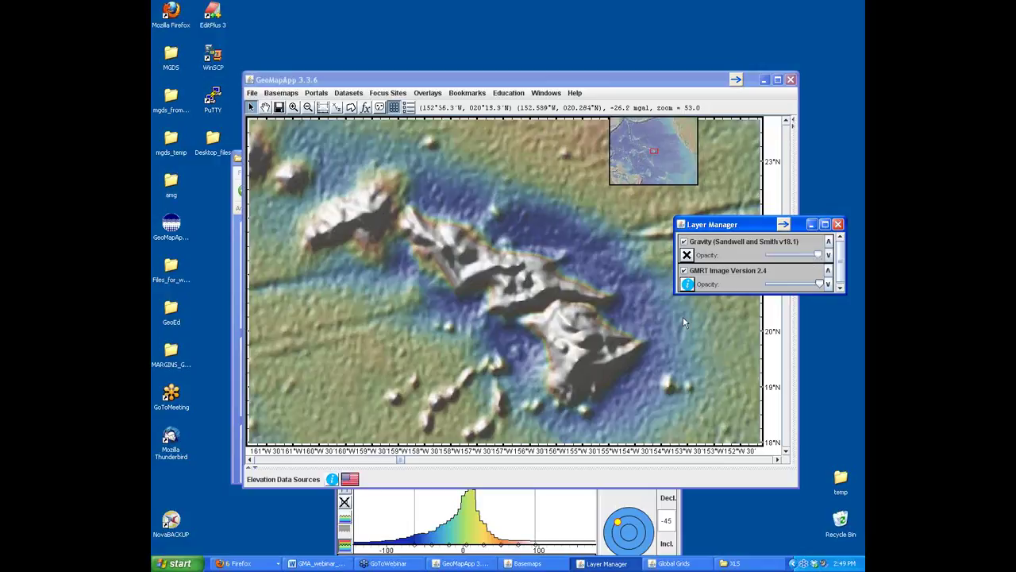
Draw great-circle gravity profiles about 460 to 520 km long across the Hawaiian Islands from northeast to southwest
left_click(681, 496)
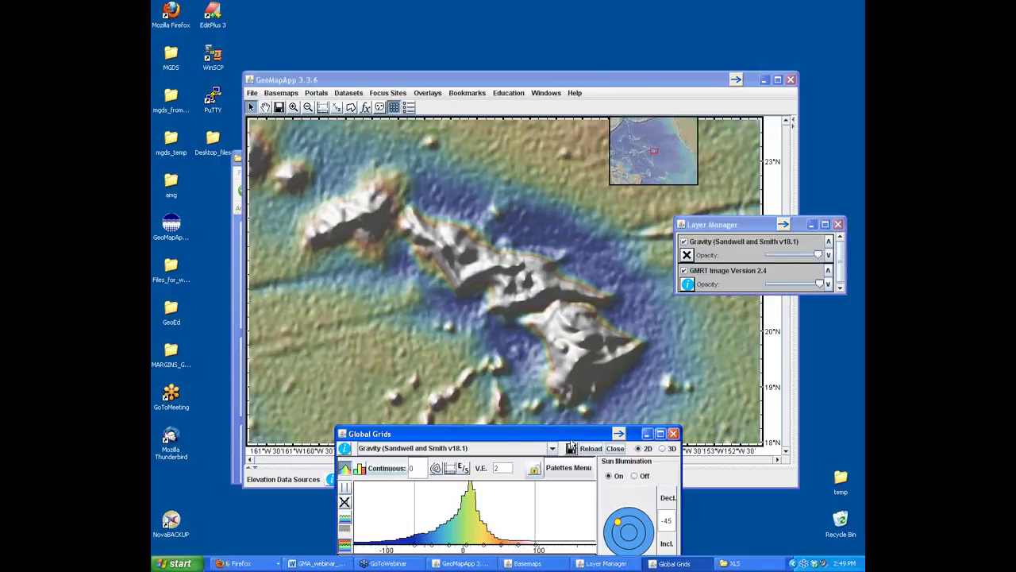
left_click_drag(572, 441, 632, 396)
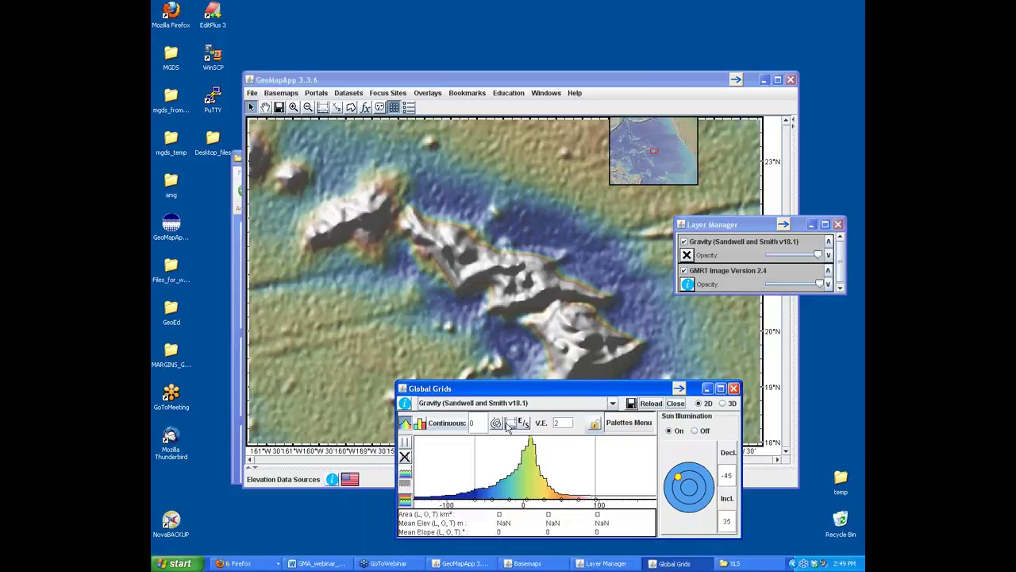
left_click_drag(597, 192, 403, 371)
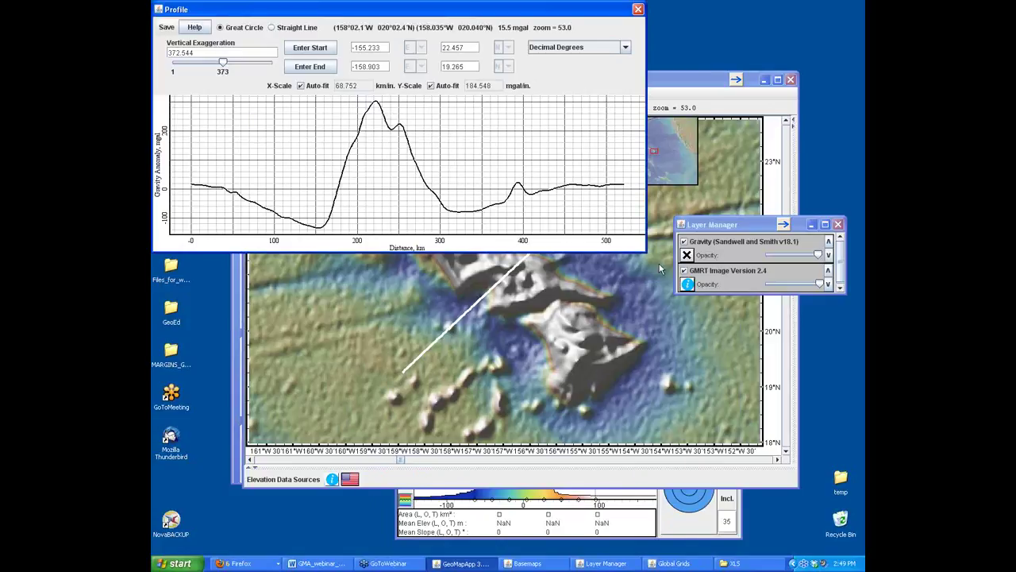
left_click_drag(666, 243, 476, 425)
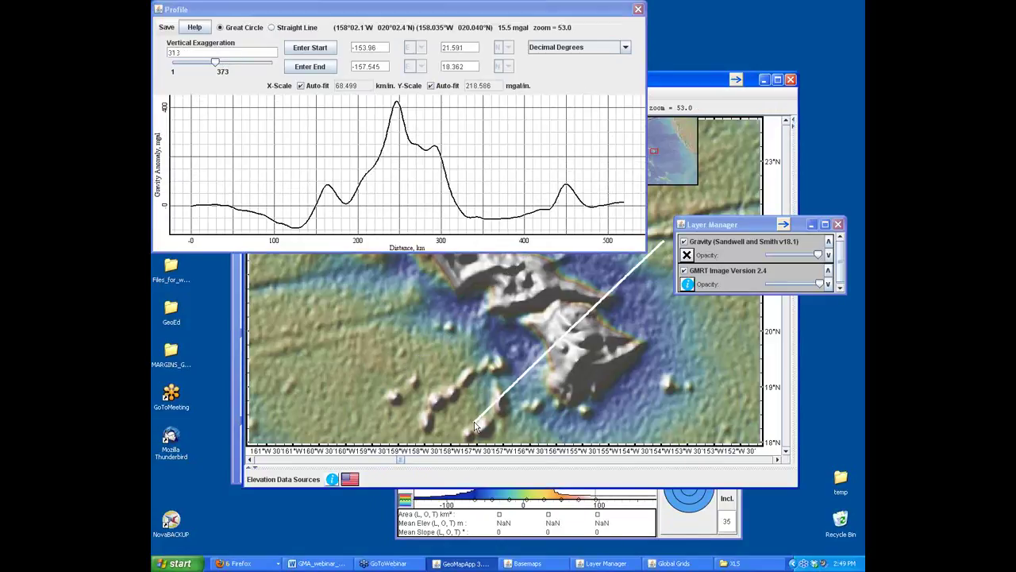
left_click(638, 9)
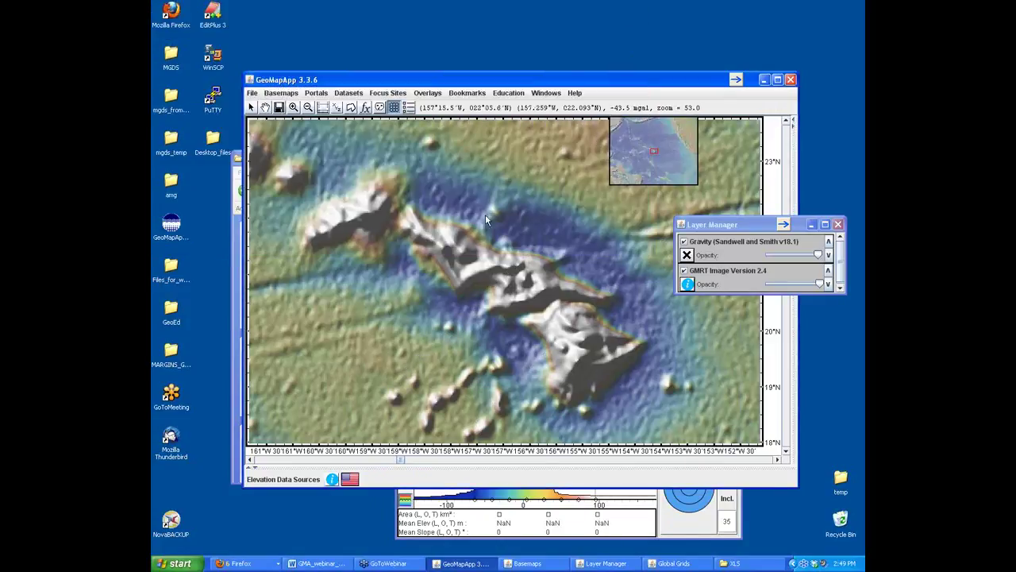
left_click_drag(448, 207, 358, 339)
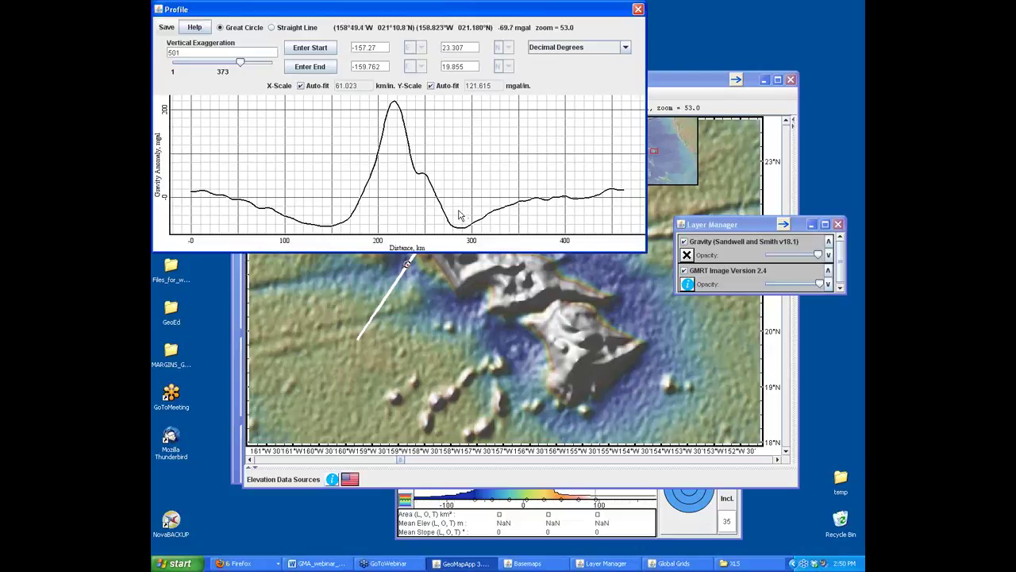
Close the gravity profile window and look through the available basemap and dataset categories
left_click(638, 9)
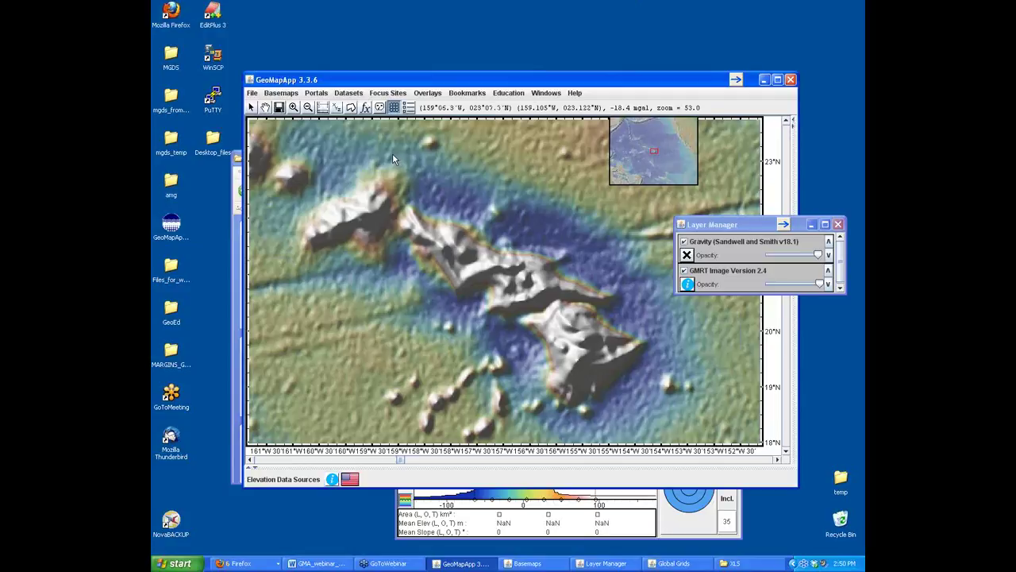
left_click(278, 94)
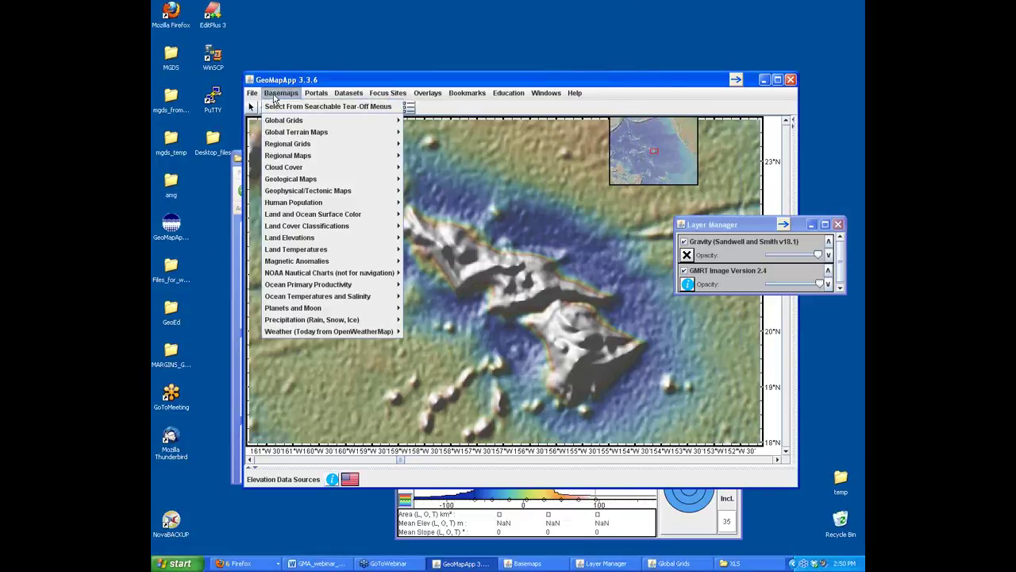
mouse_move(301, 183)
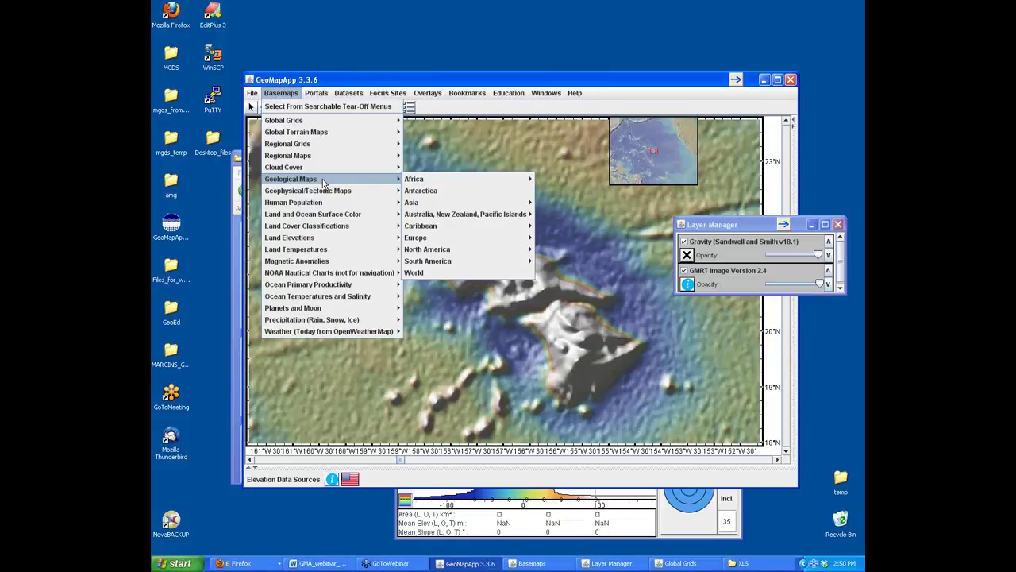
mouse_move(329, 251)
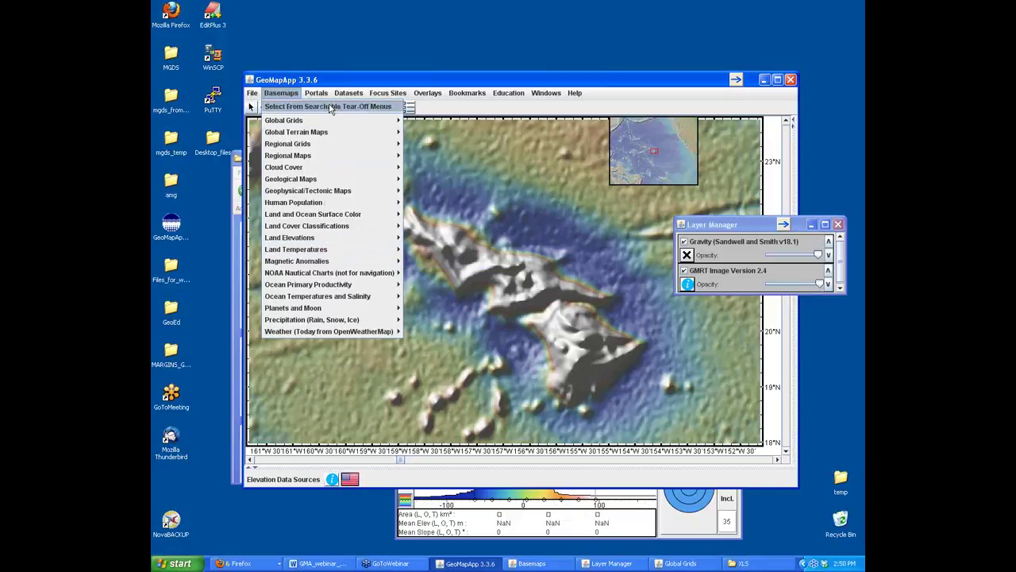
mouse_move(316, 93)
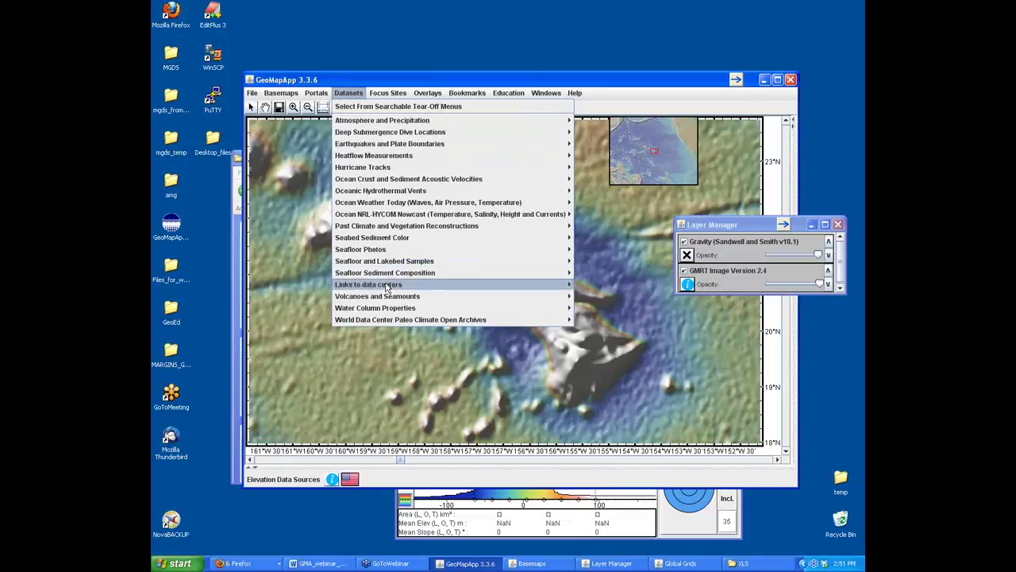
mouse_move(388, 300)
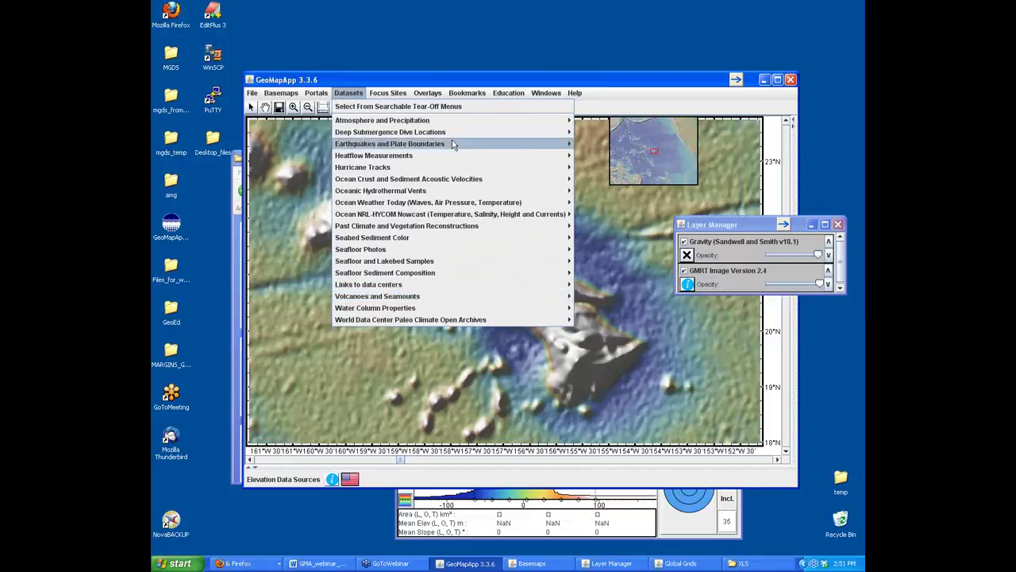
left_click(470, 79)
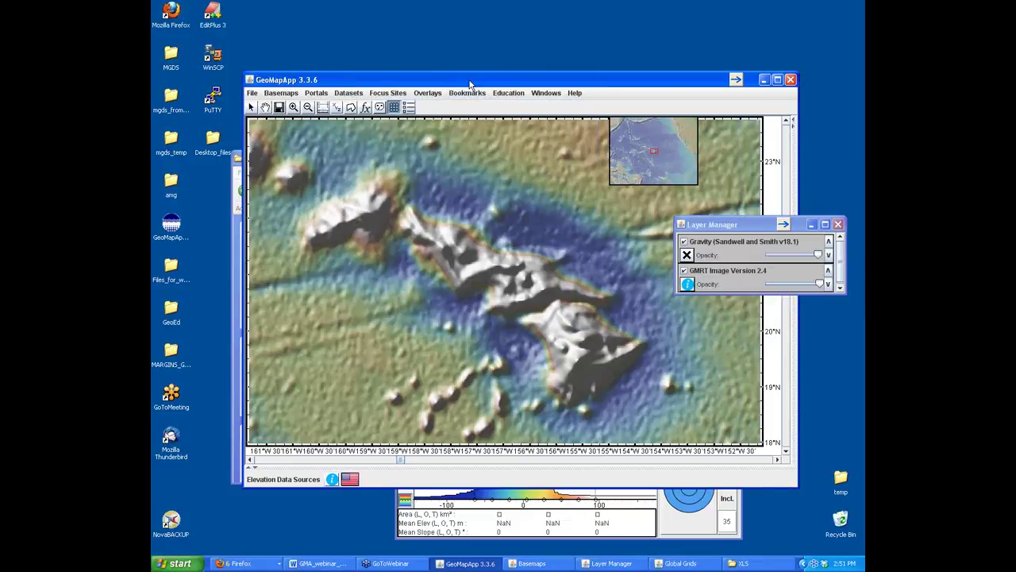
Open the GeoMapApp multimedia tutorials page in Firefox and examine its full topic list with the Layer Manager closed
left_click(575, 96)
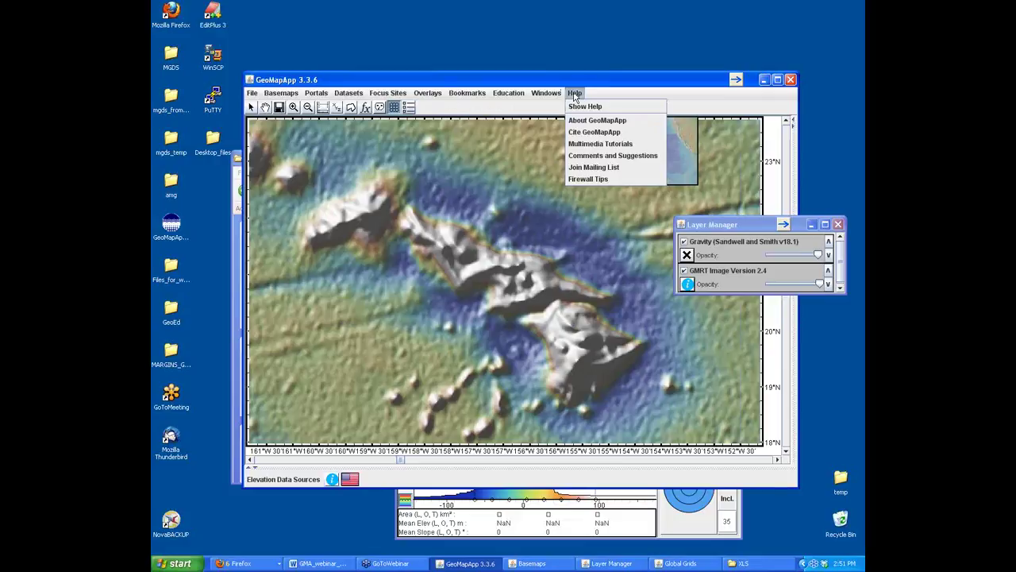
left_click(598, 145)
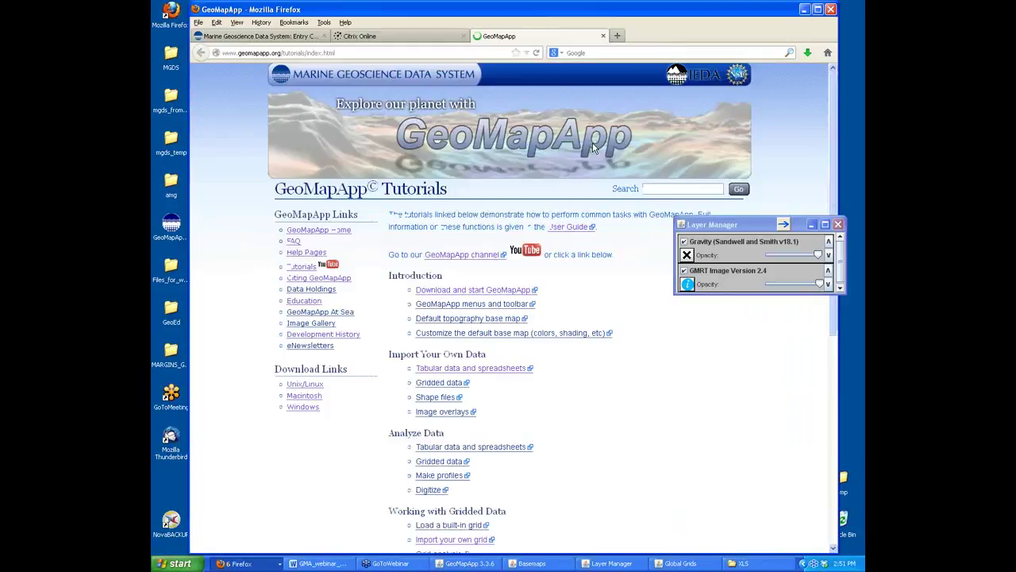
left_click(837, 225)
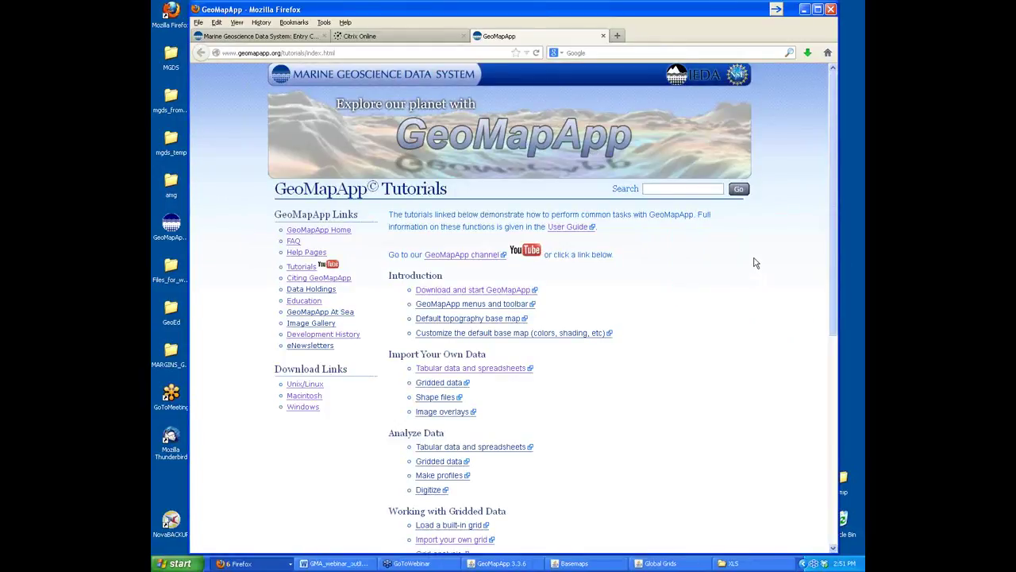
left_click_drag(831, 169, 828, 262)
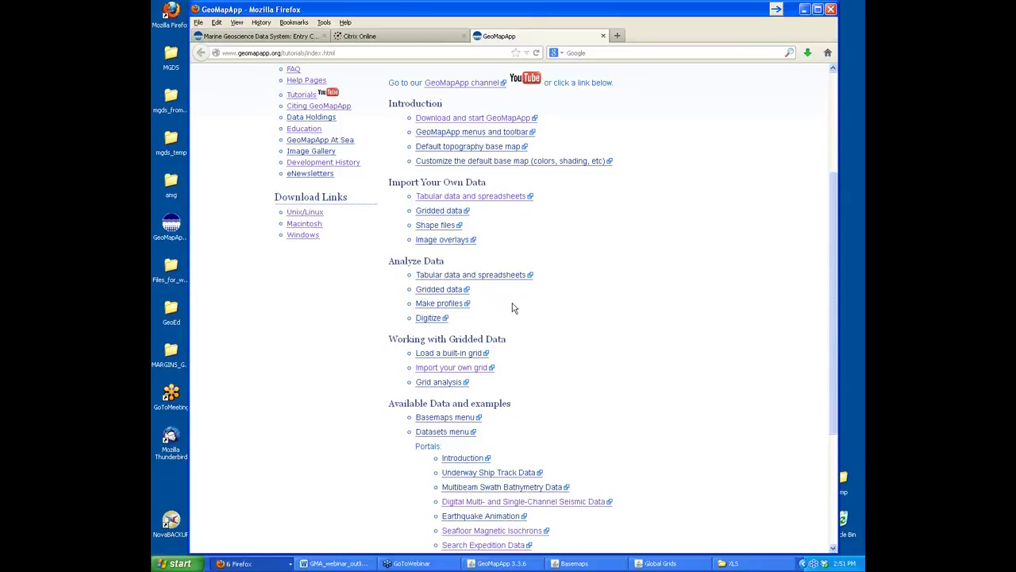
scroll(544, 320, "down", 5)
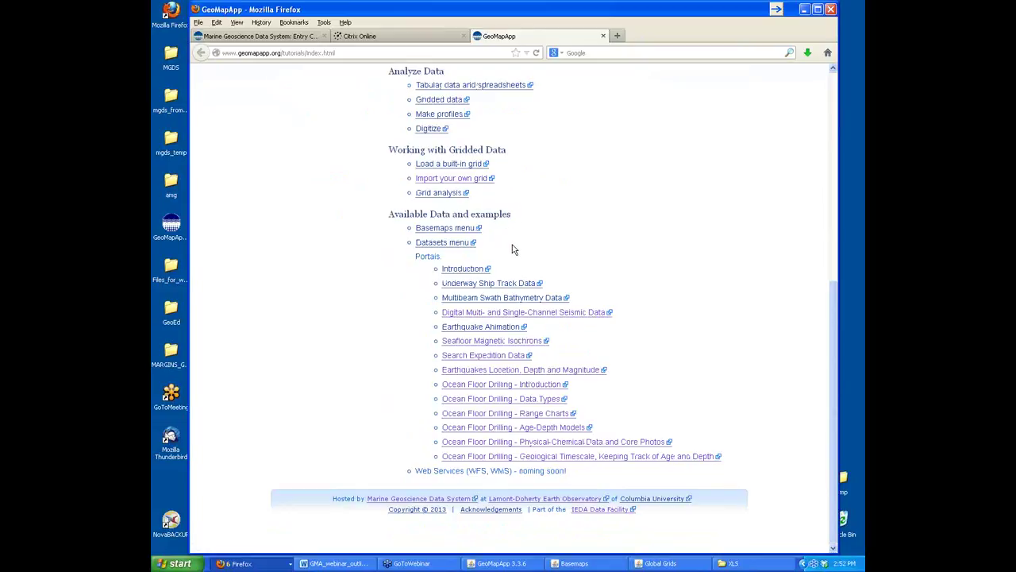
scroll(540, 250, "up", 5)
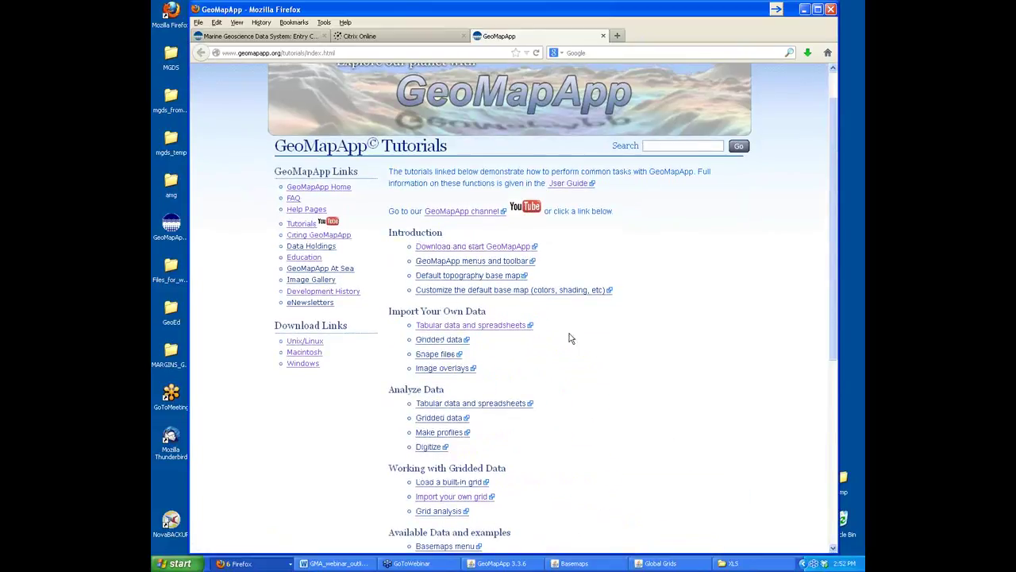